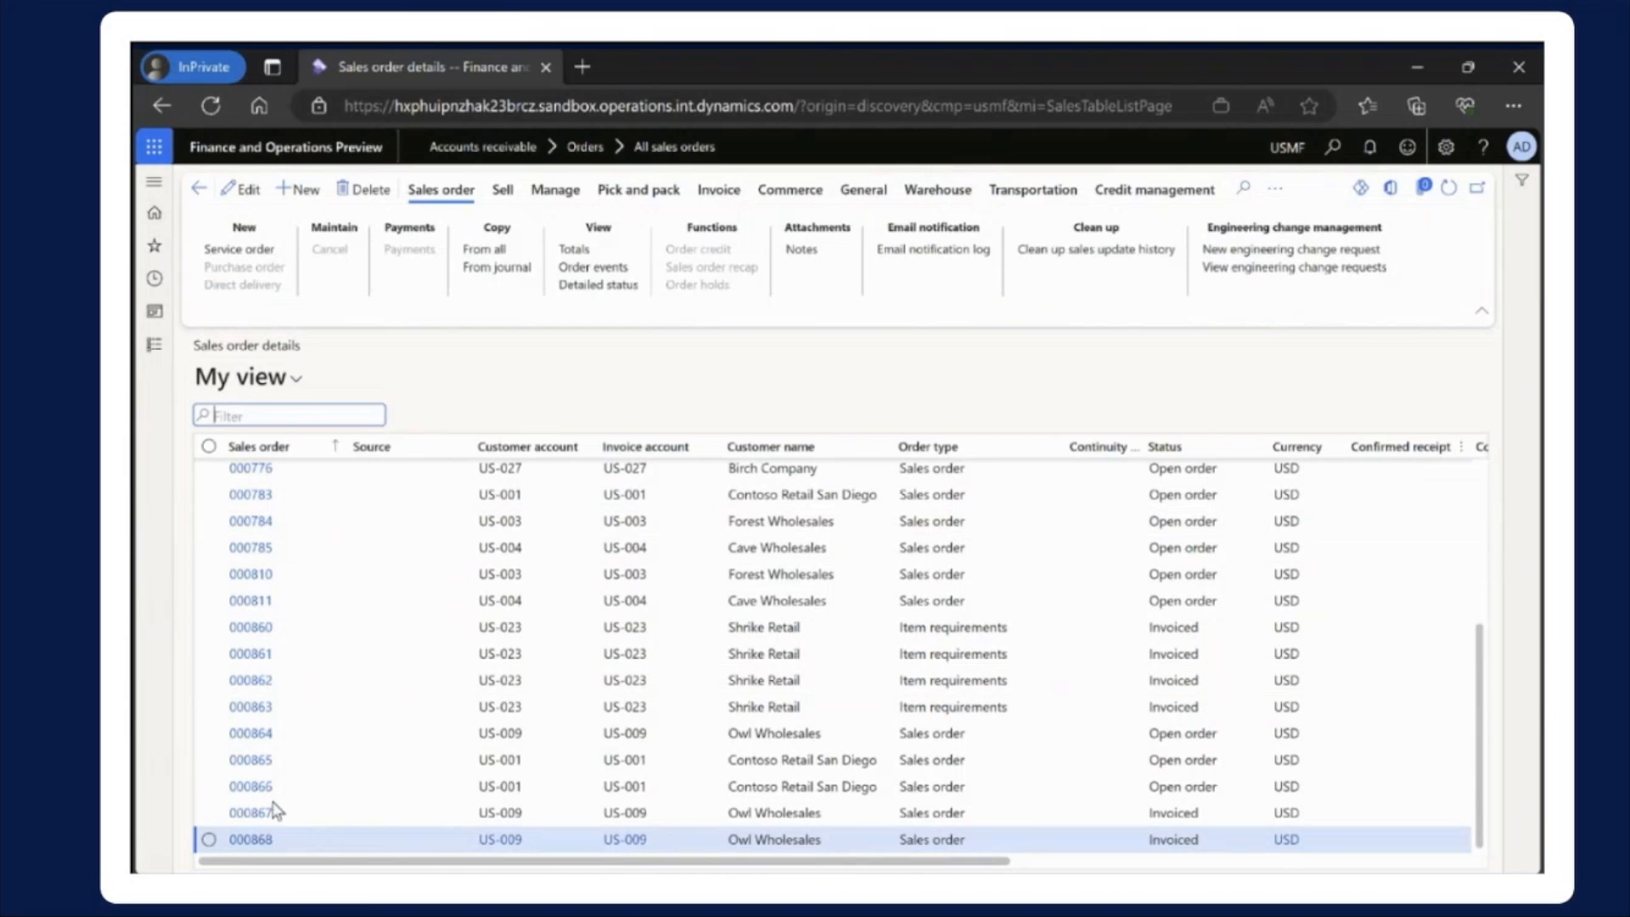
Open the revenue recognition schedule of the second-to-last sales order in the list and select its 6/1/2023 line
left_click(263, 817)
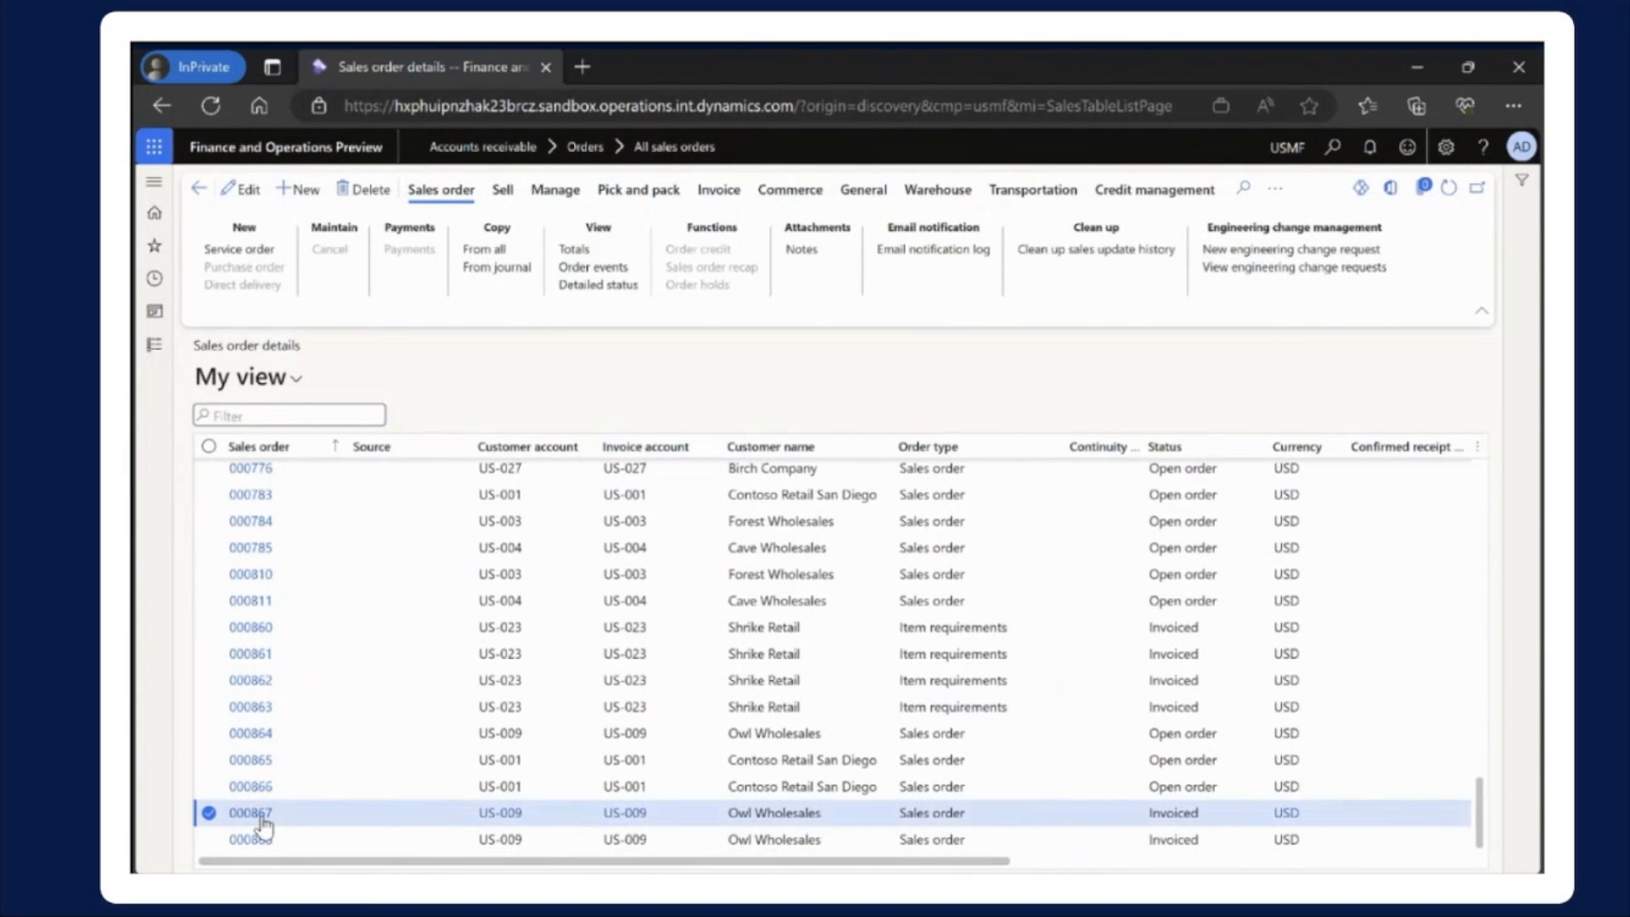
left_click(253, 813)
scroll(641, 698, "down", 3)
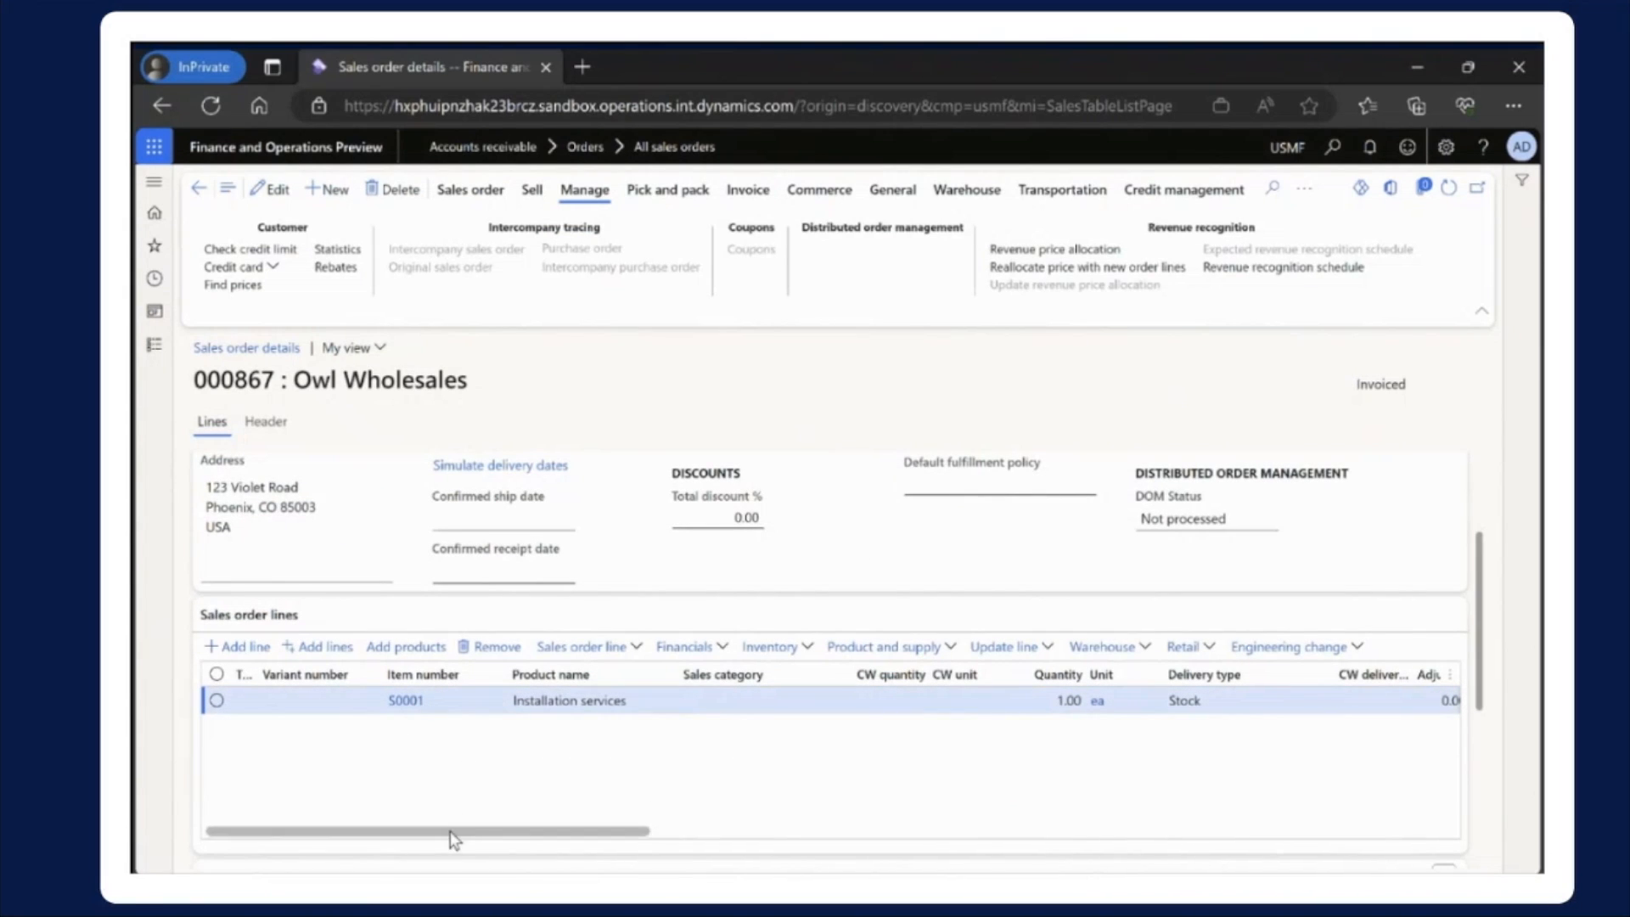
left_click_drag(458, 835, 1260, 831)
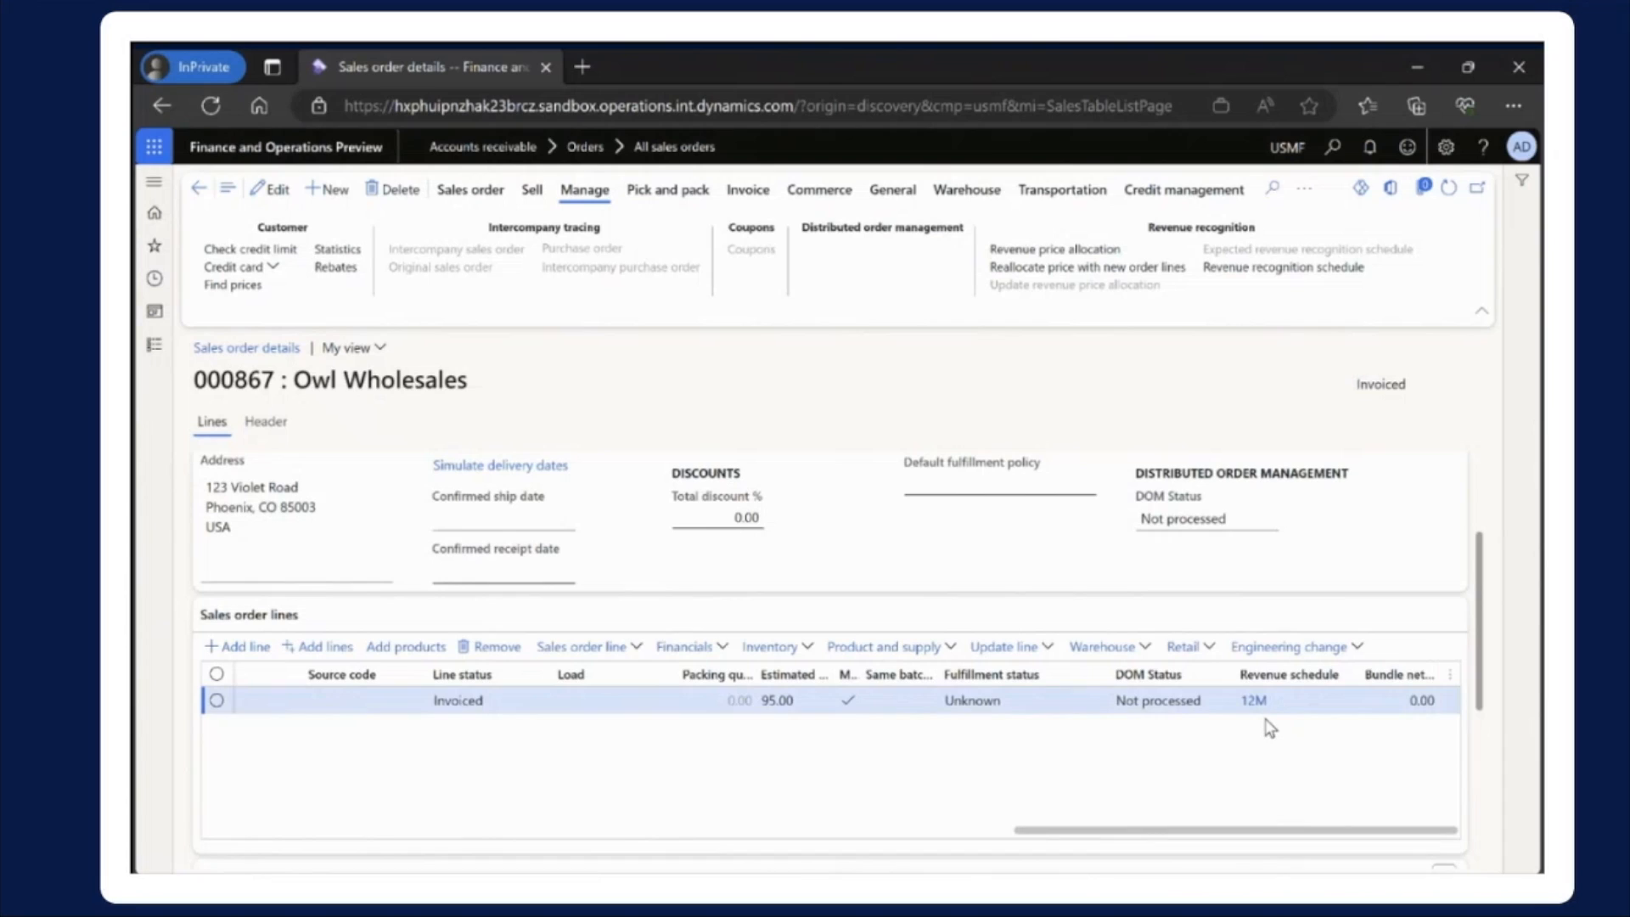
left_click(1276, 268)
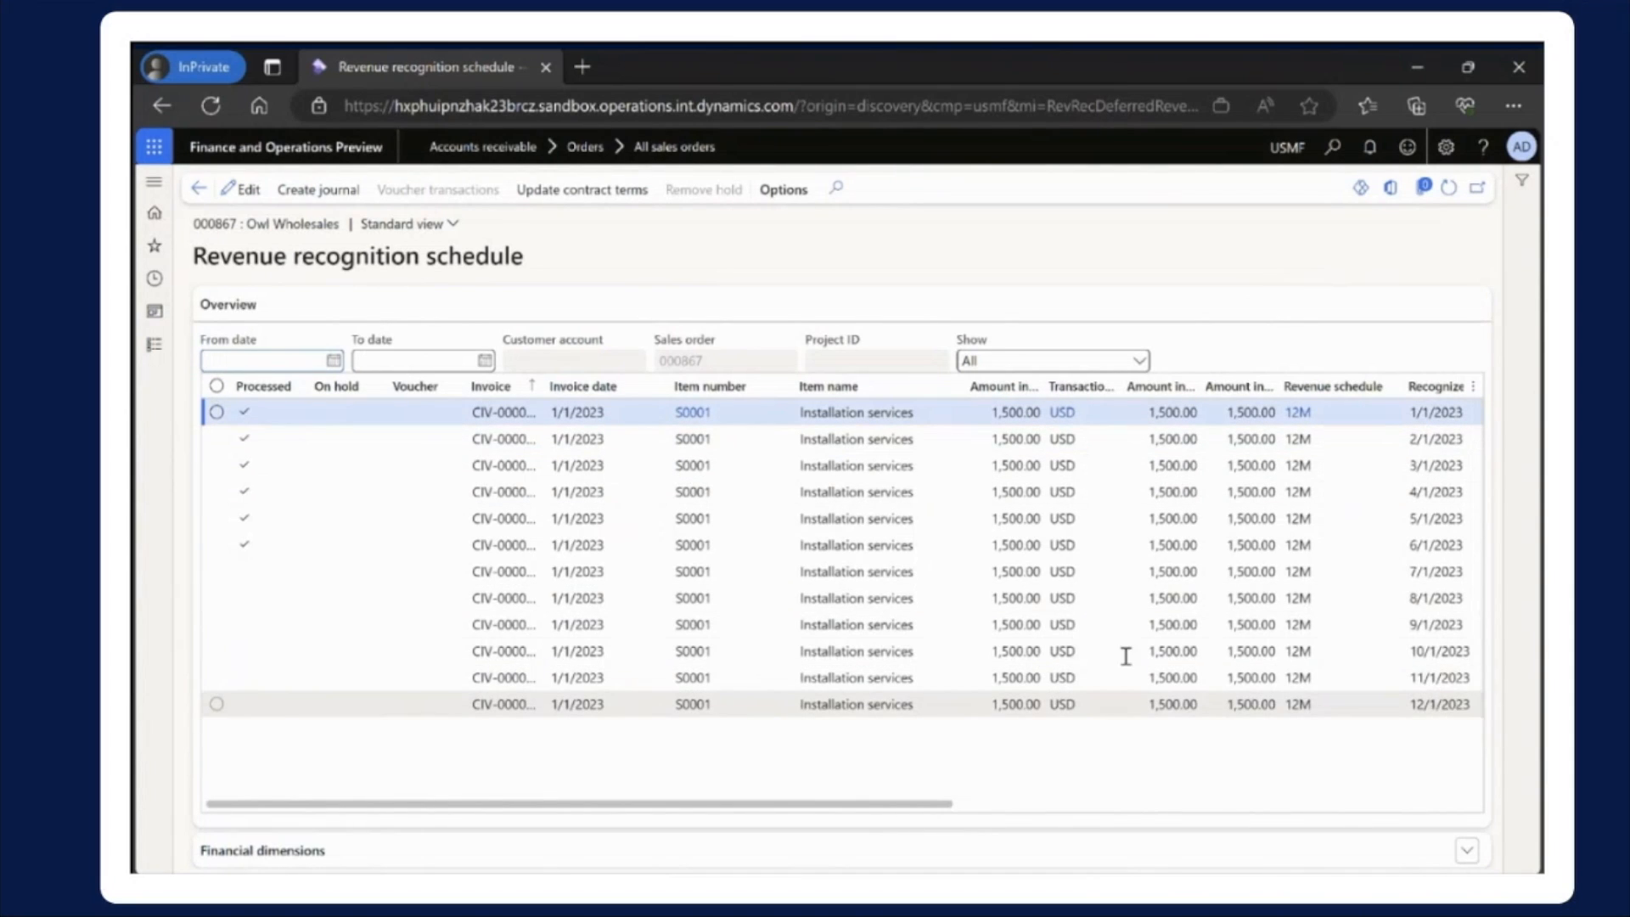
left_click(217, 545)
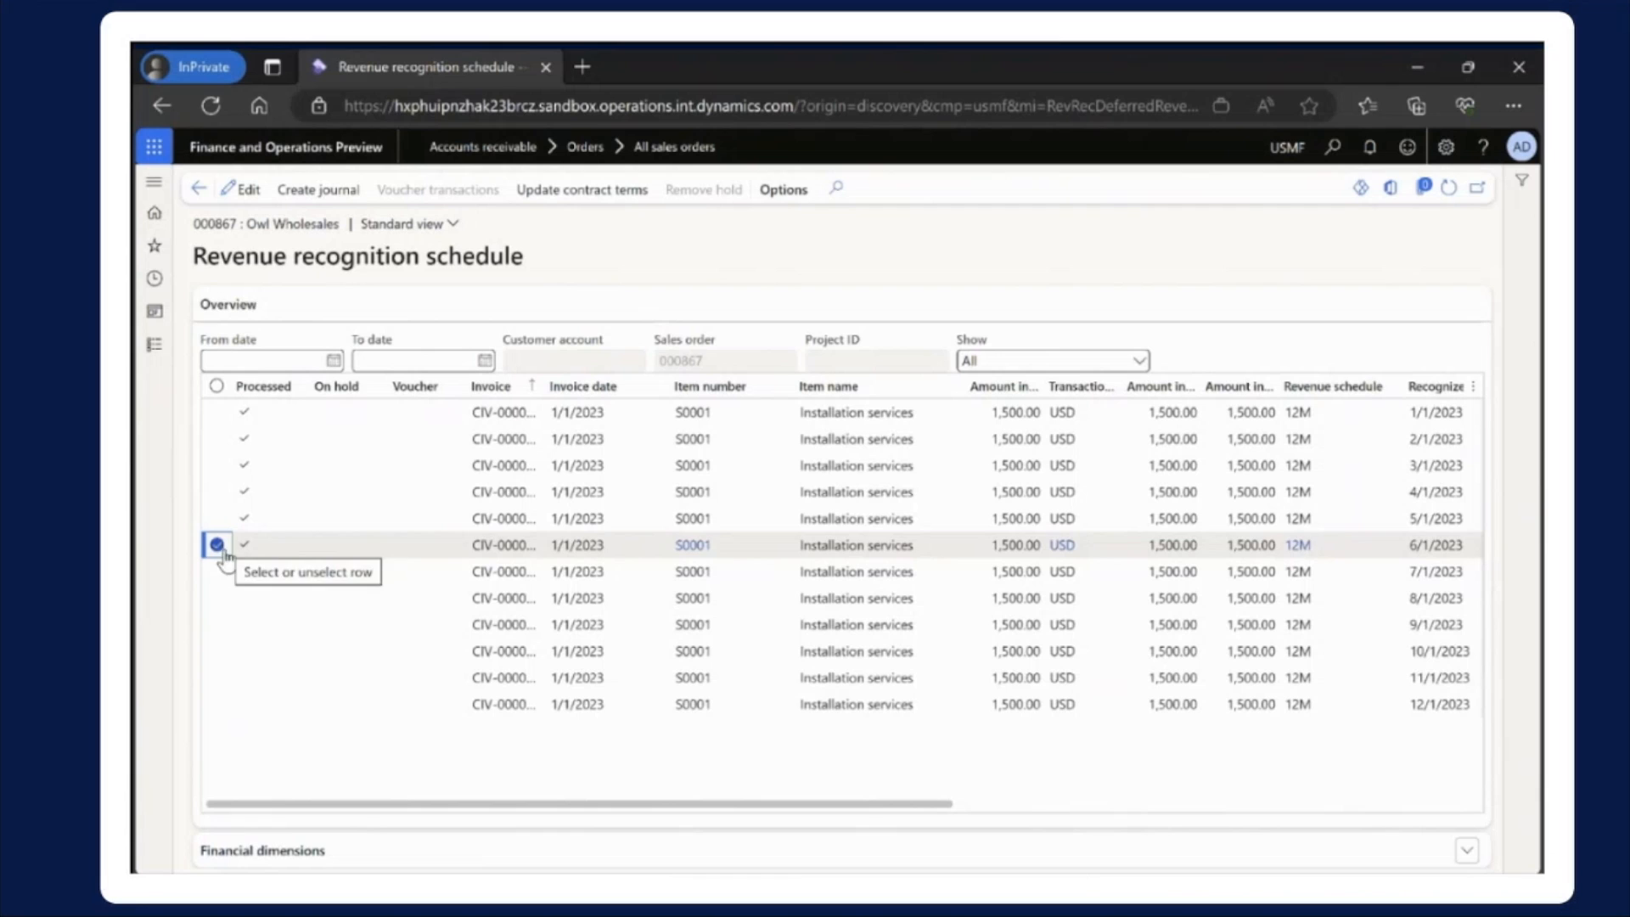
Open the Deferred line export project in the Data management workspace and show its entity's mapping details
left_click(156, 312)
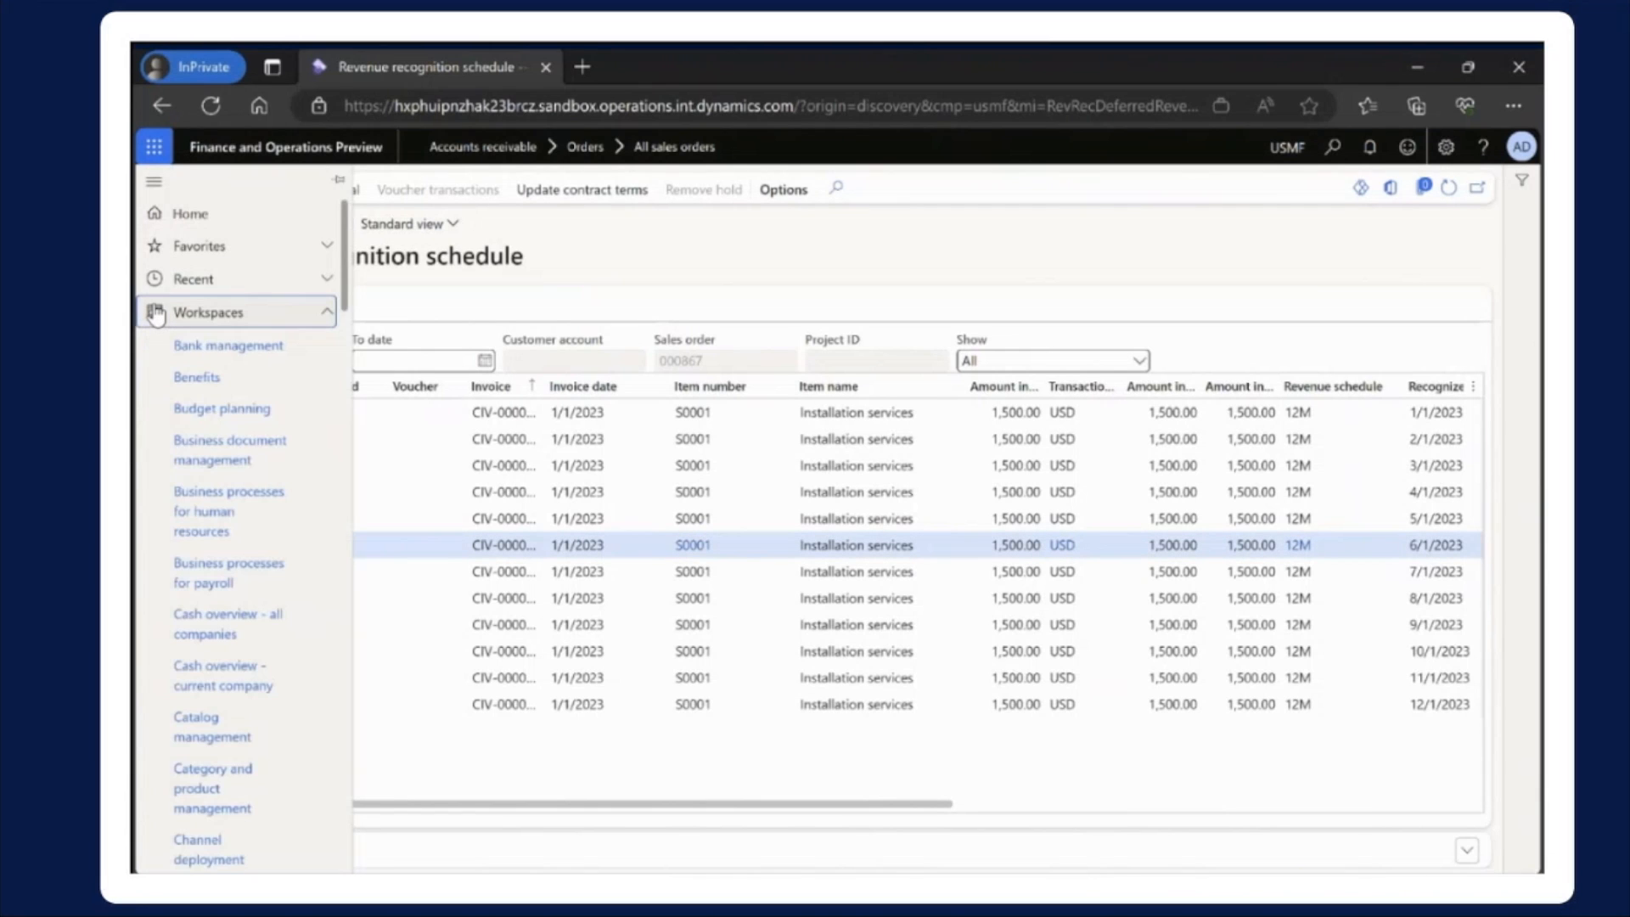
scroll(218, 564, "down", 9)
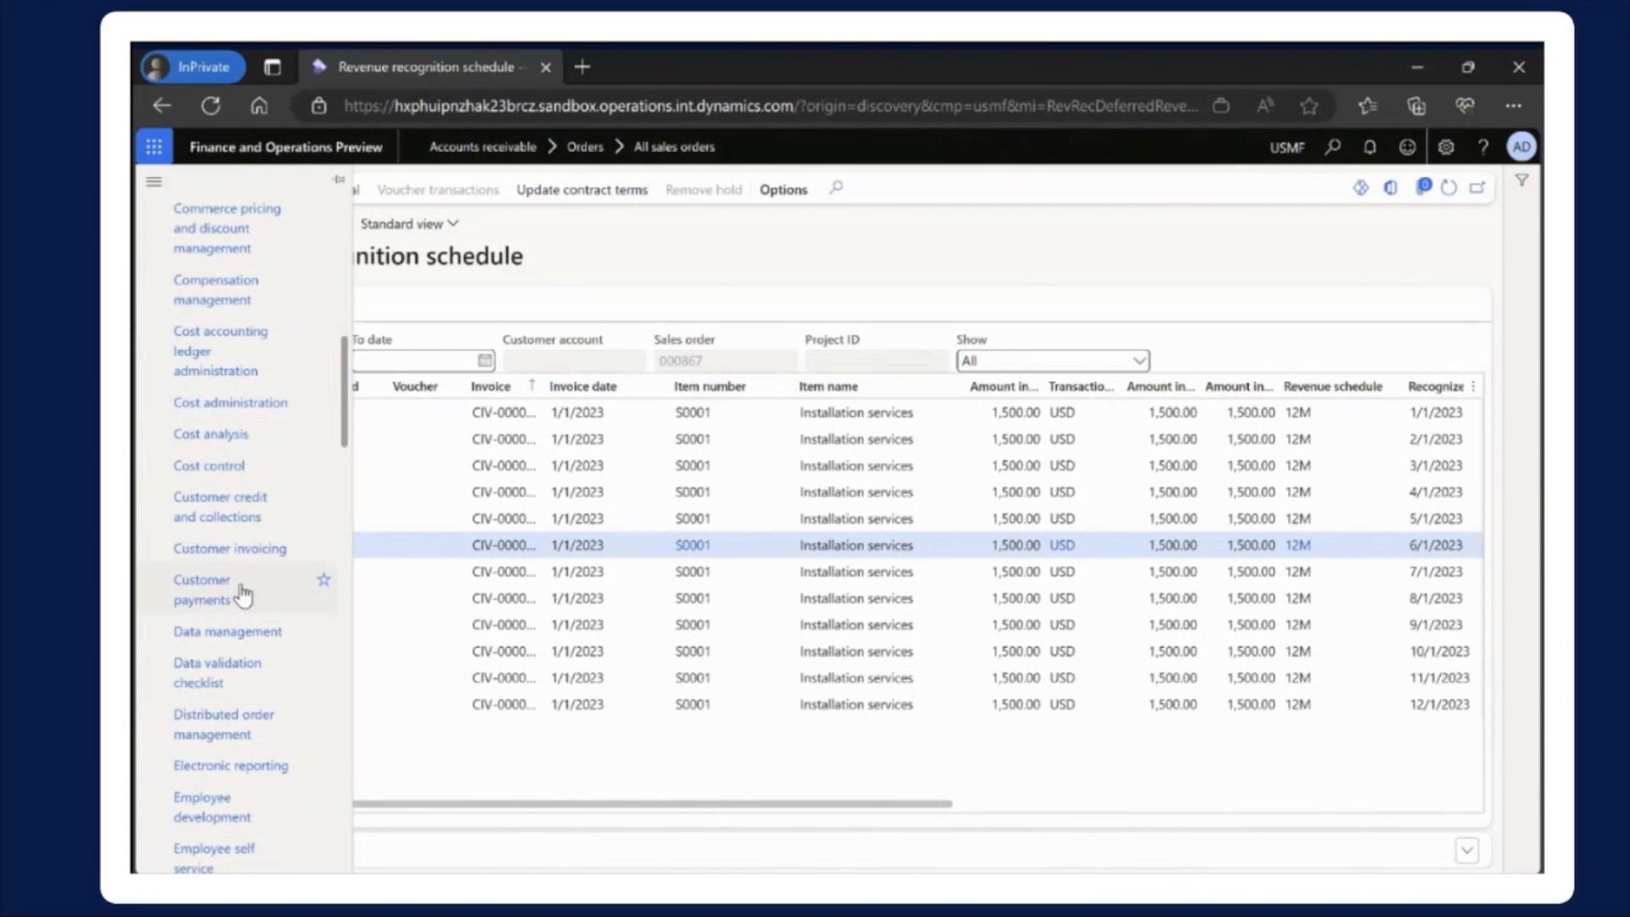
scroll(243, 594, "down", 1)
left_click(243, 525)
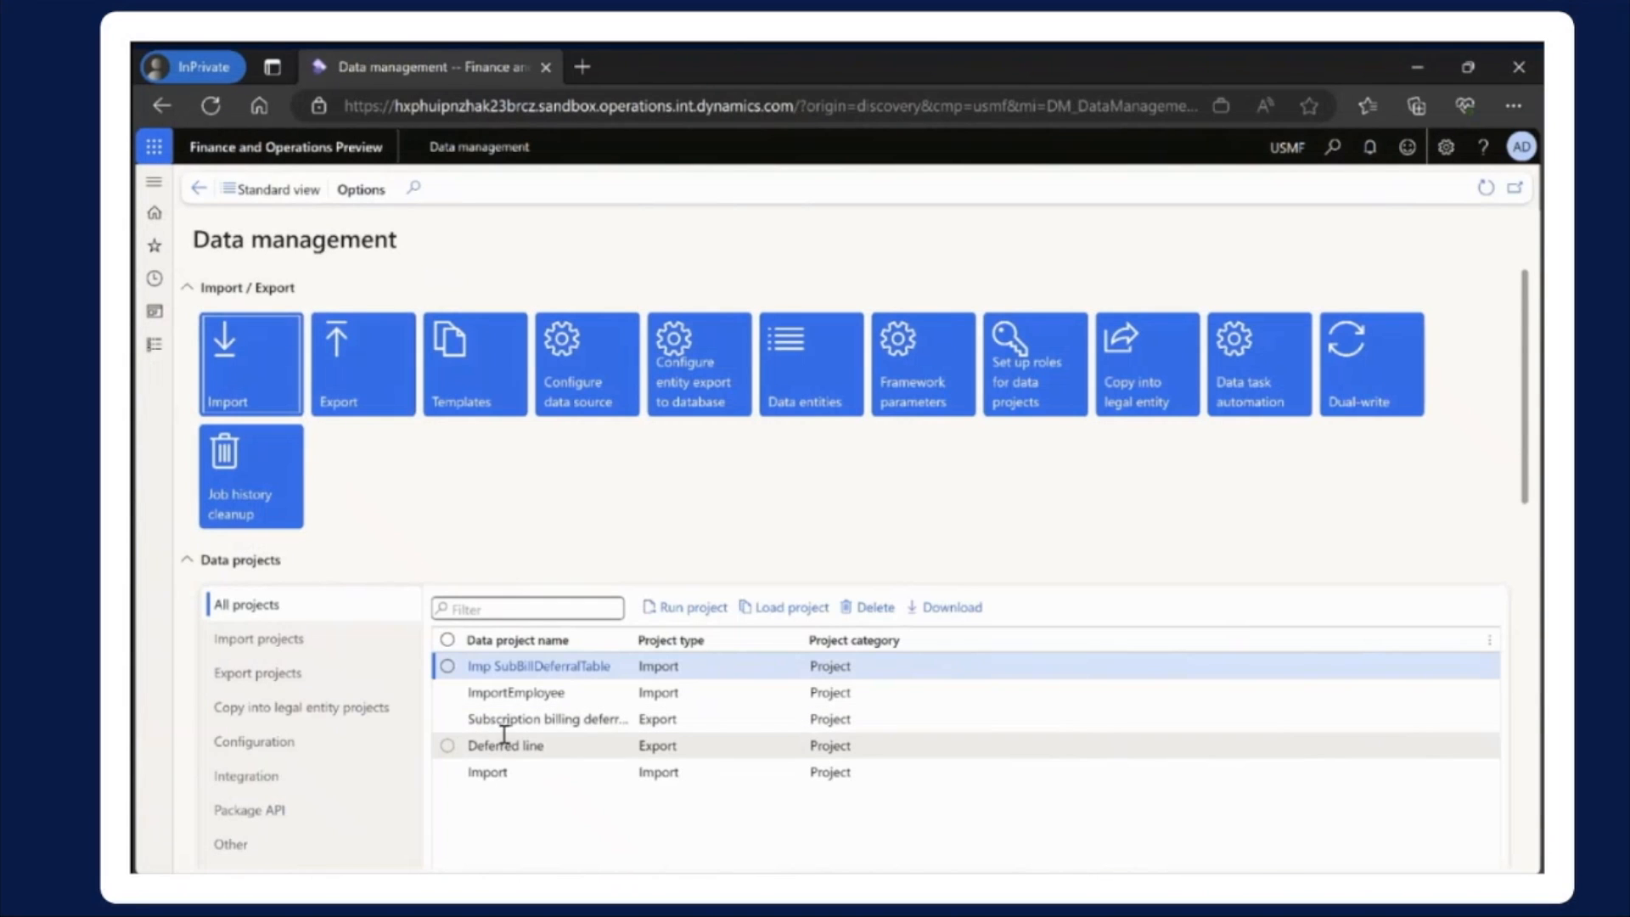
left_click(530, 750)
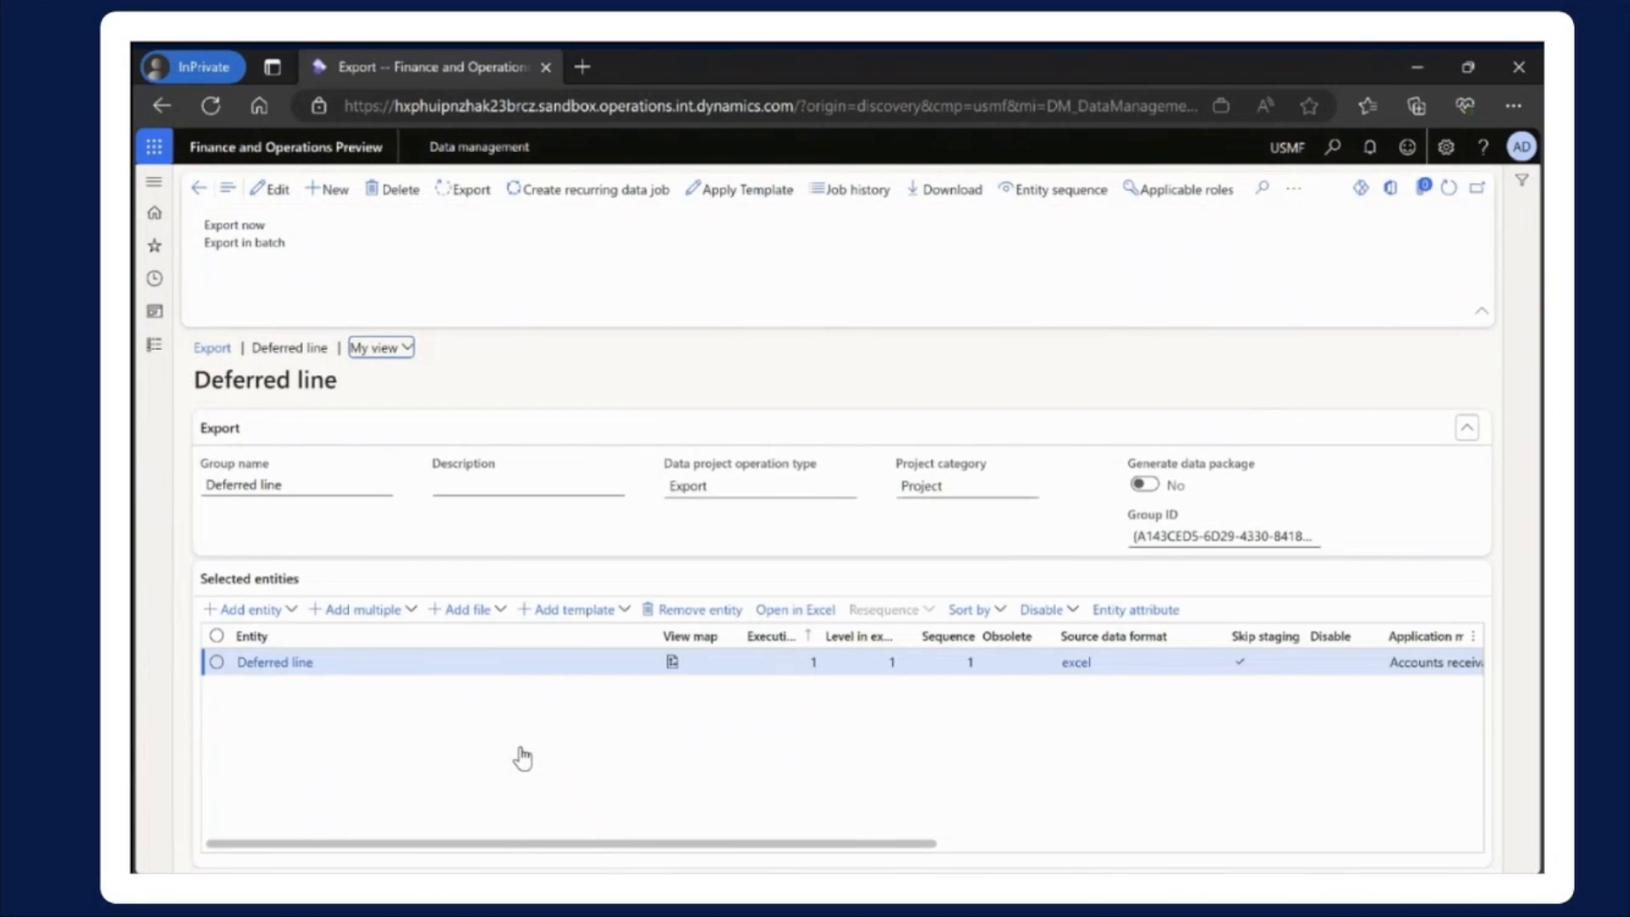
left_click(672, 661)
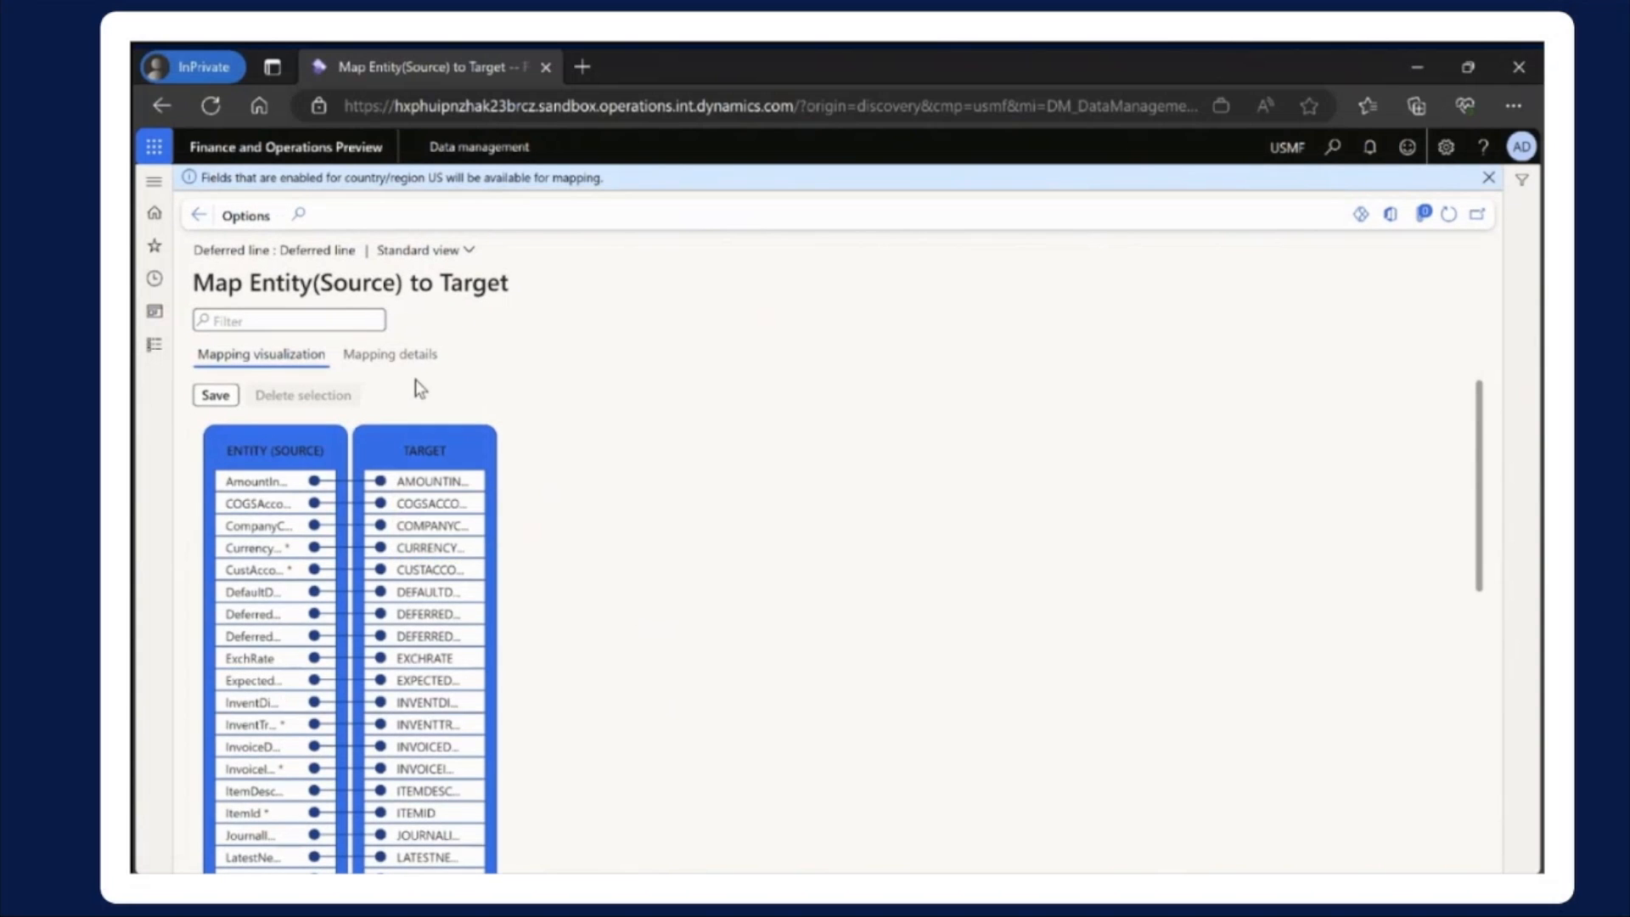
left_click(406, 358)
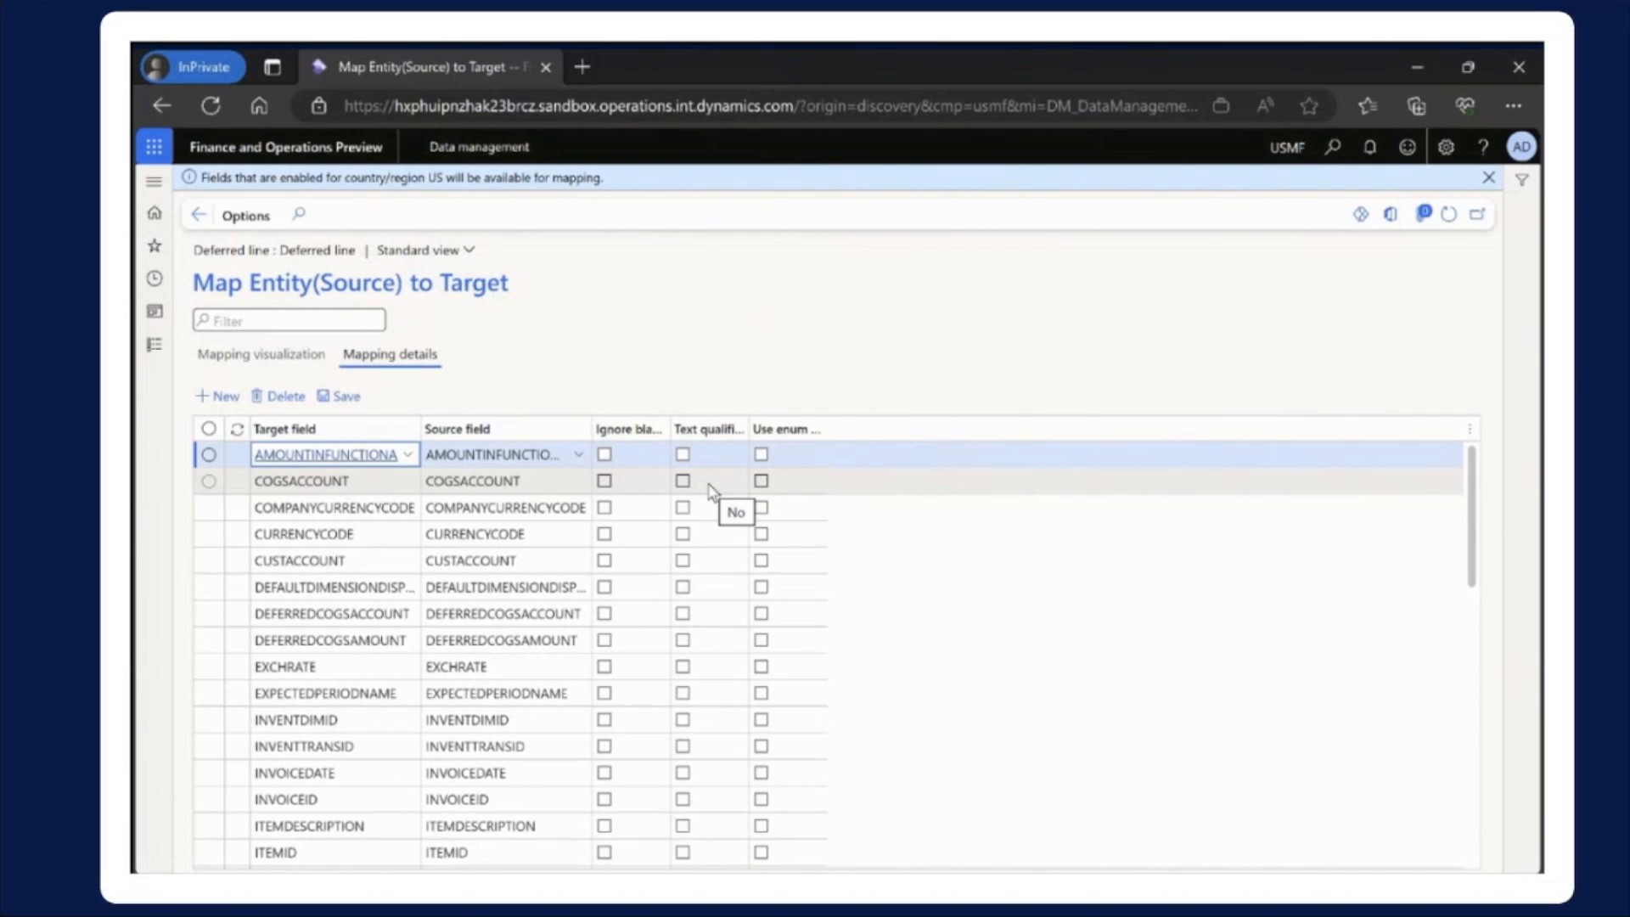
View the Ledger dimensions integration format in General ledger's financial dimension configuration for integrating applications and return to the dashboard
left_click(153, 345)
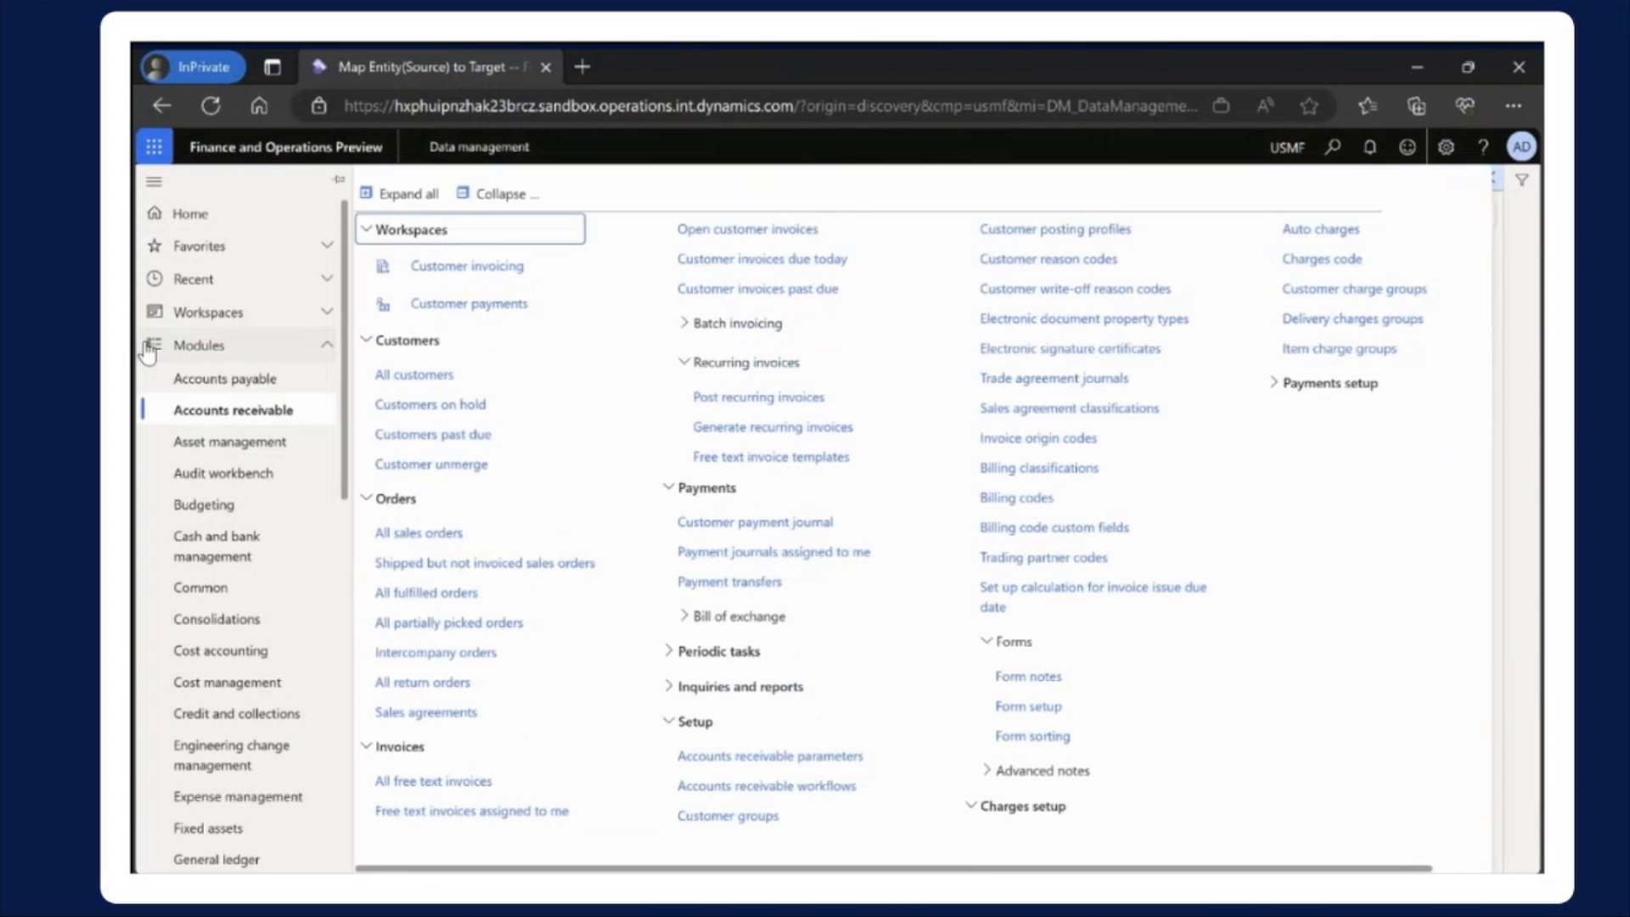
scroll(219, 692, "down", 2)
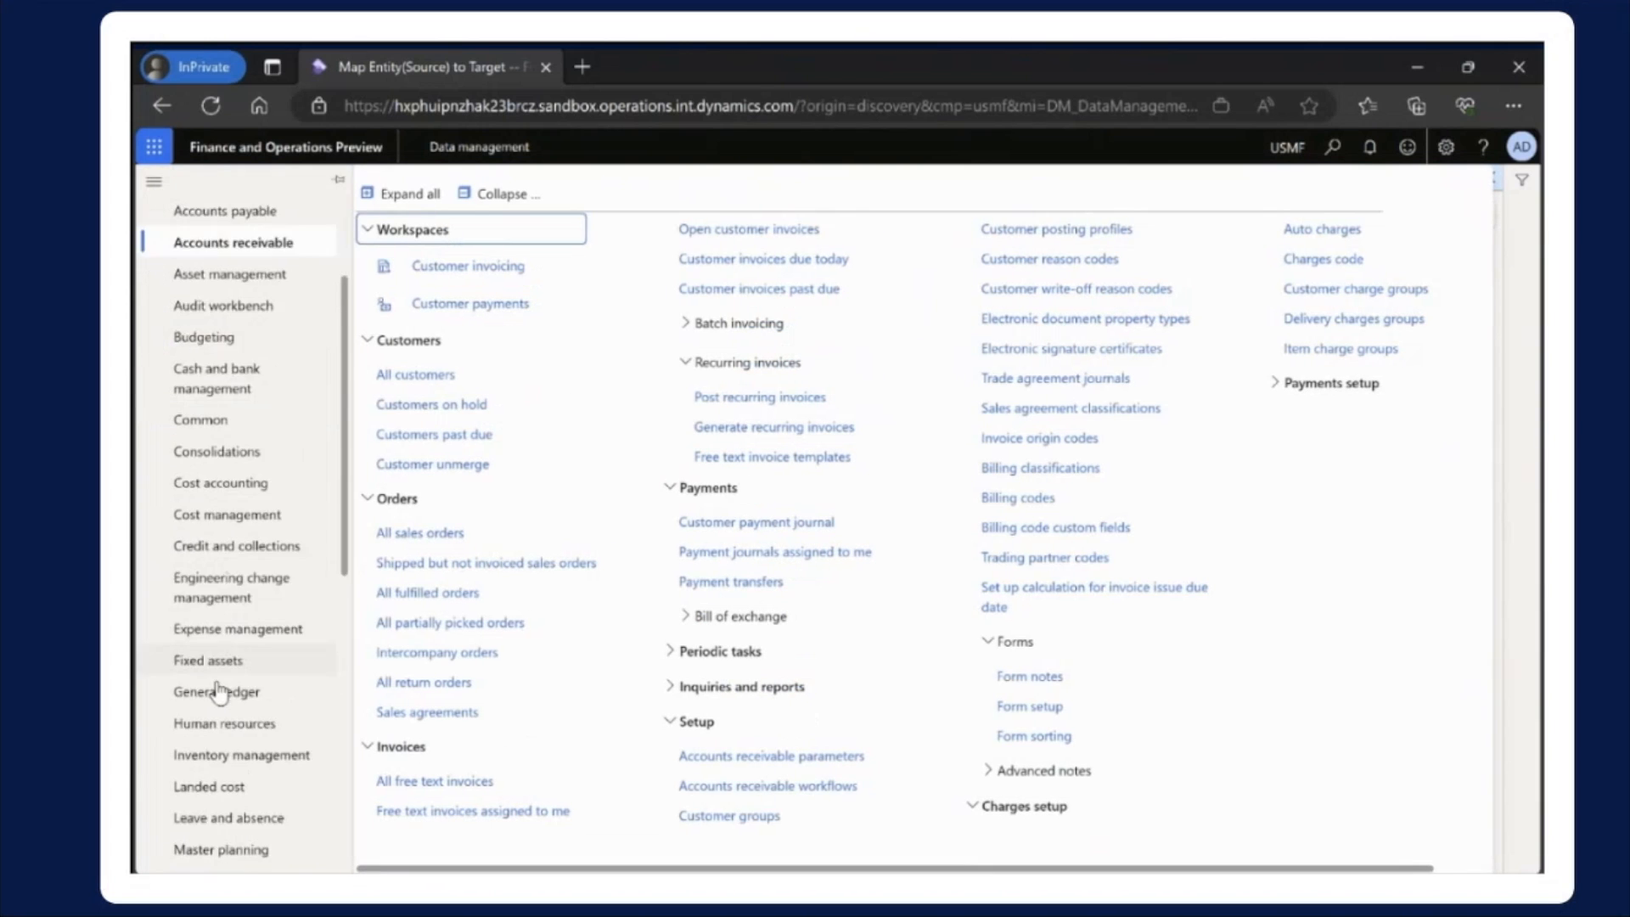
scroll(219, 692, "down", 1)
left_click(226, 644)
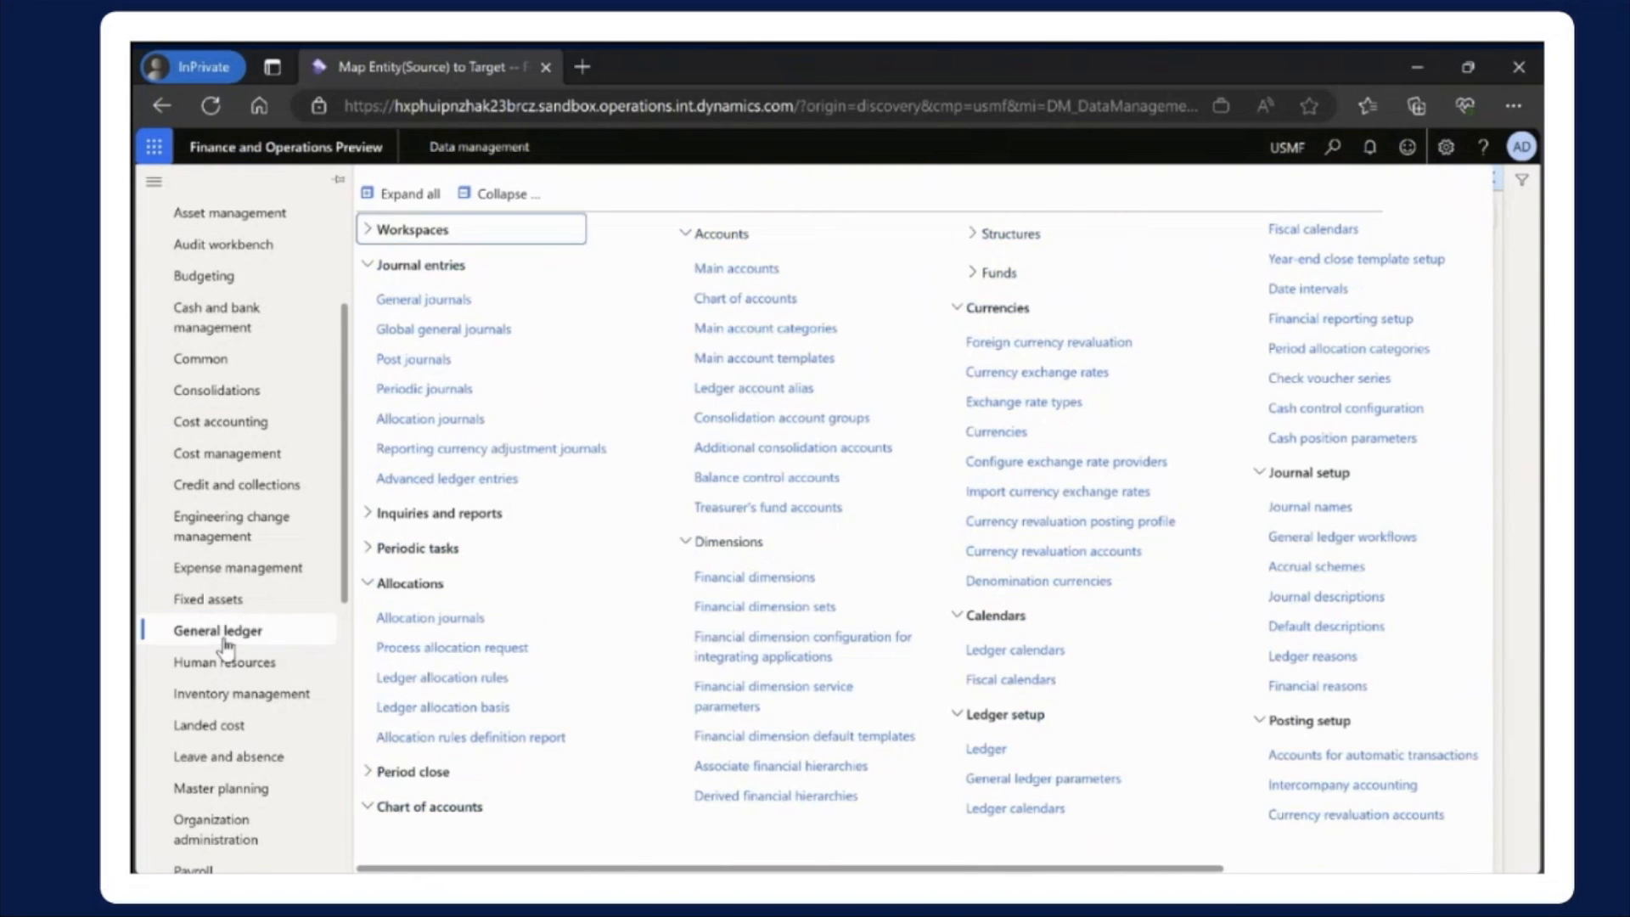
left_click(790, 654)
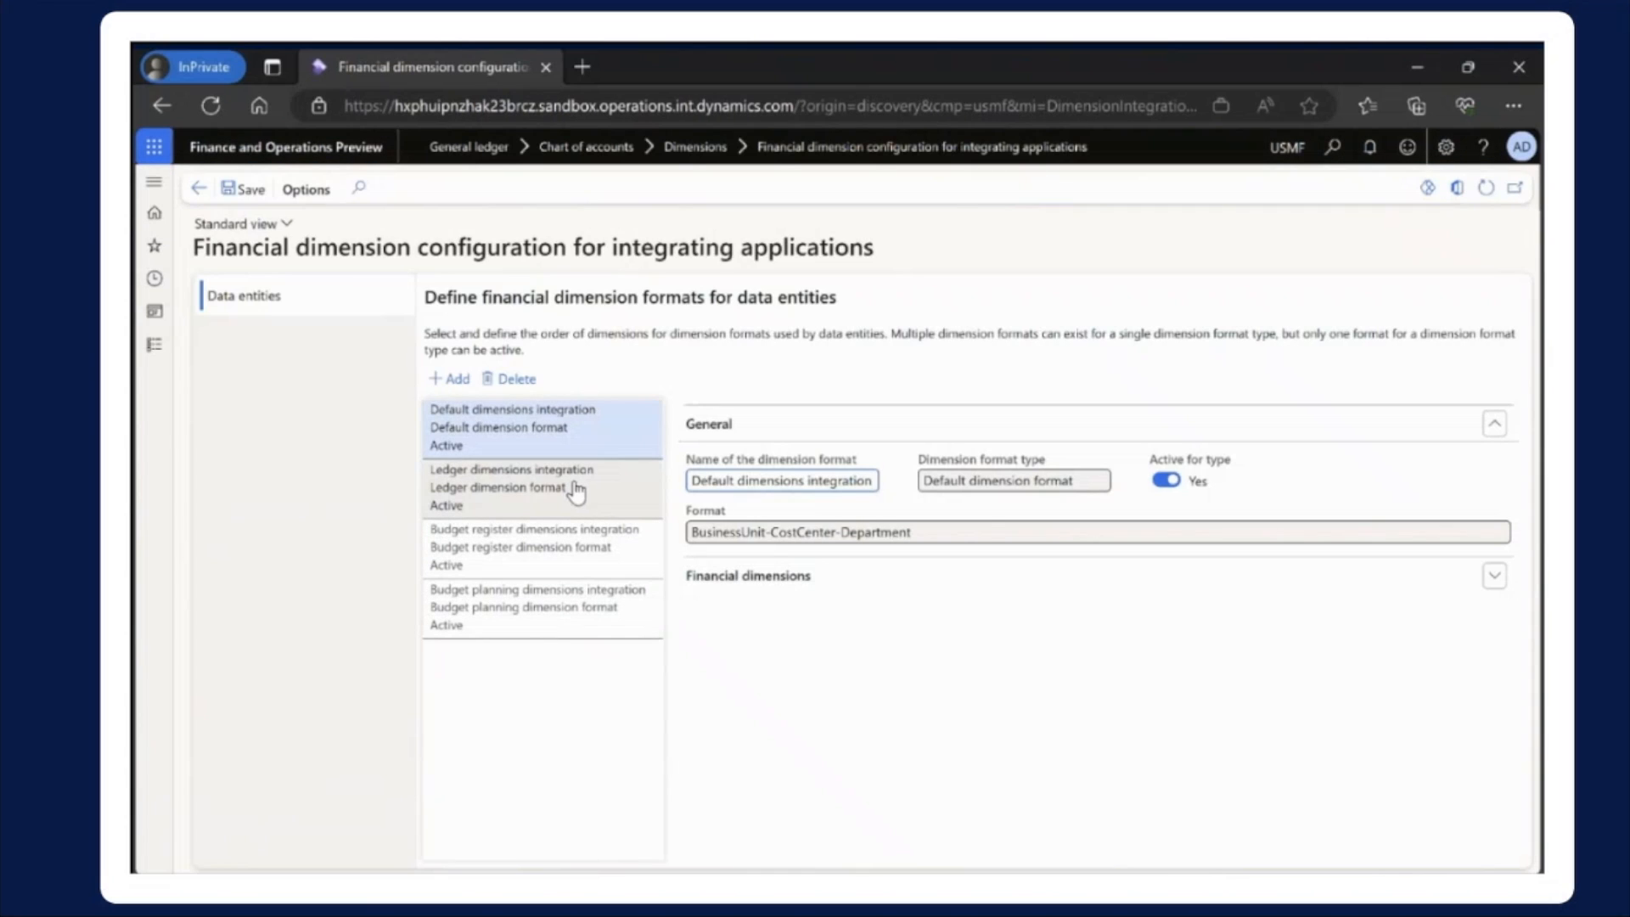
left_click(576, 489)
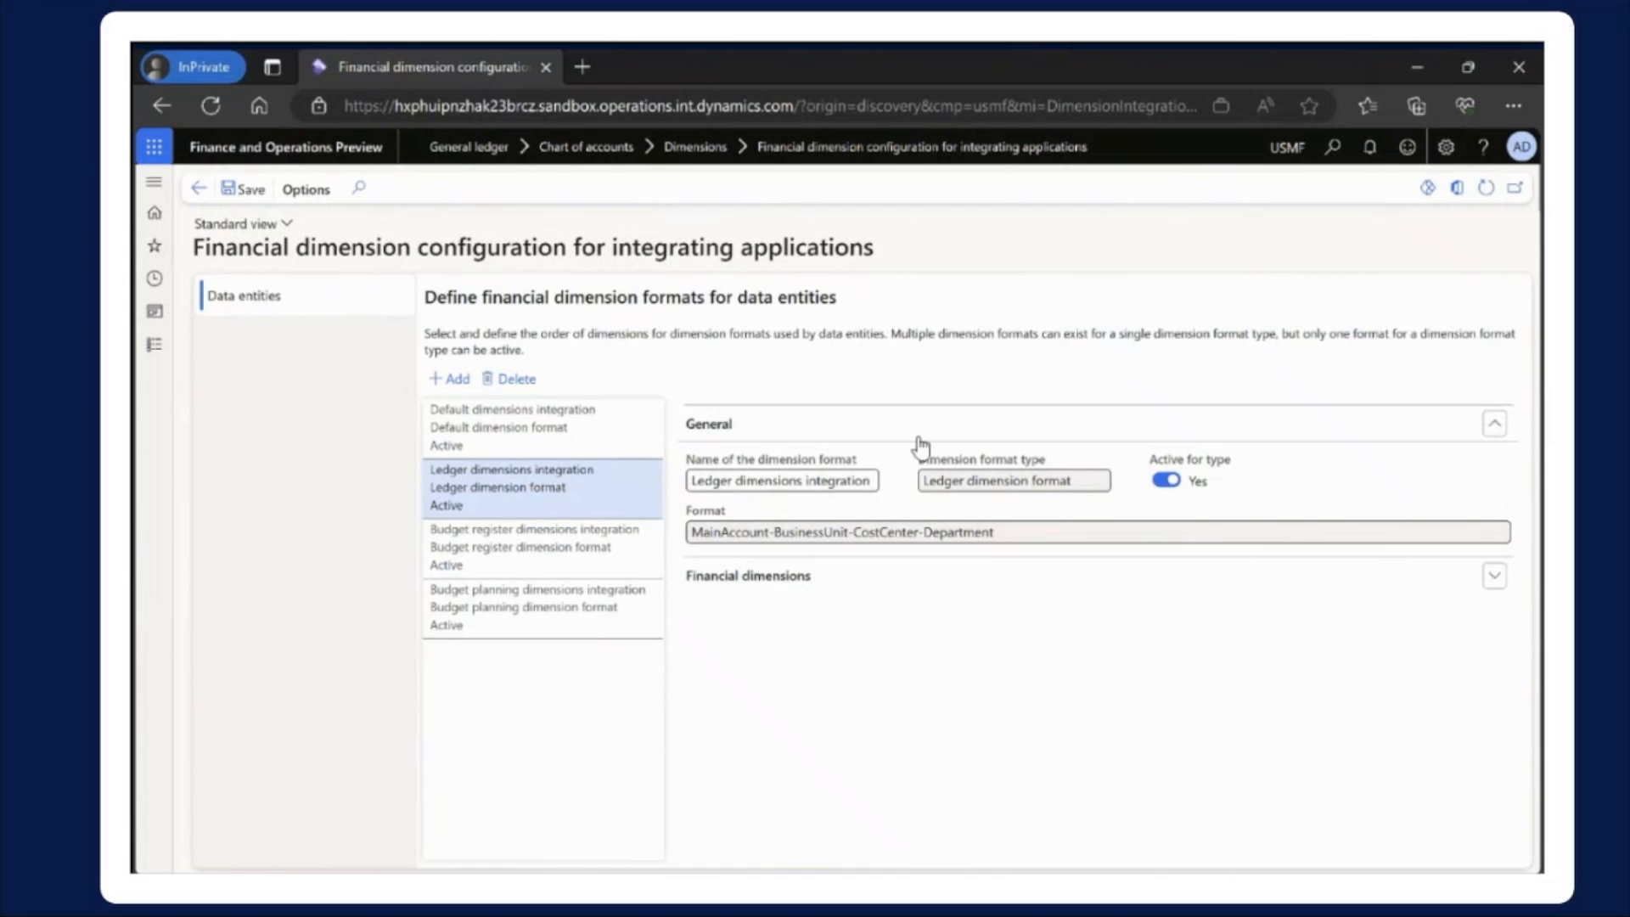
left_click(153, 212)
Switch to the Deferred line workbook in Excel and select the journal cells Y2:Y7, followed by item cell X13
left_click(1132, 890)
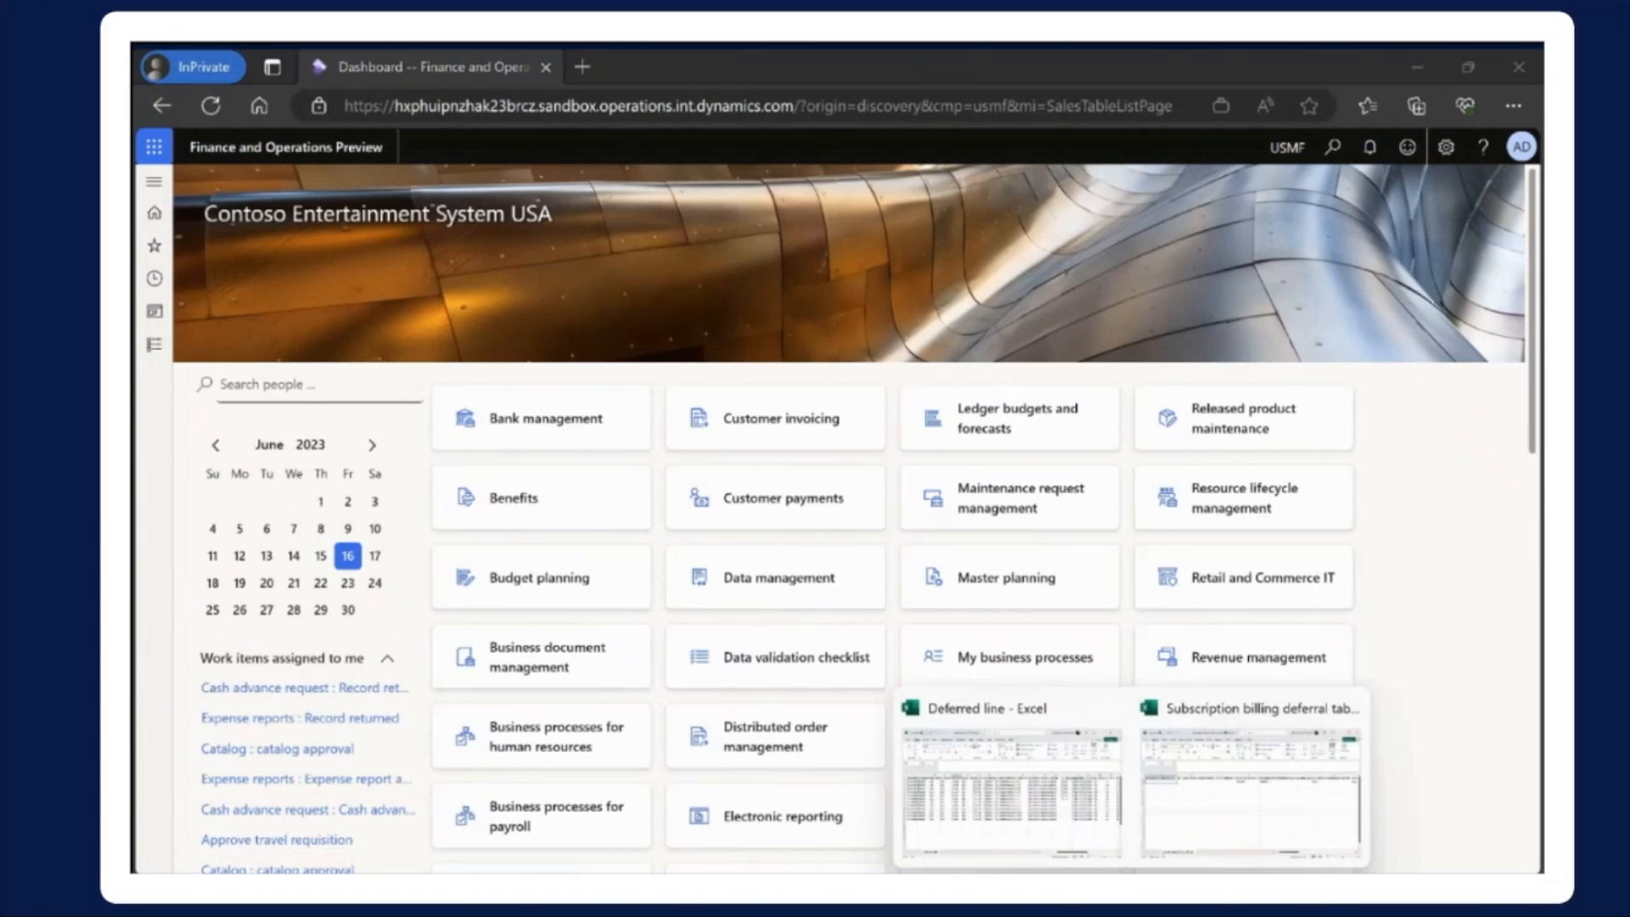
left_click(1015, 794)
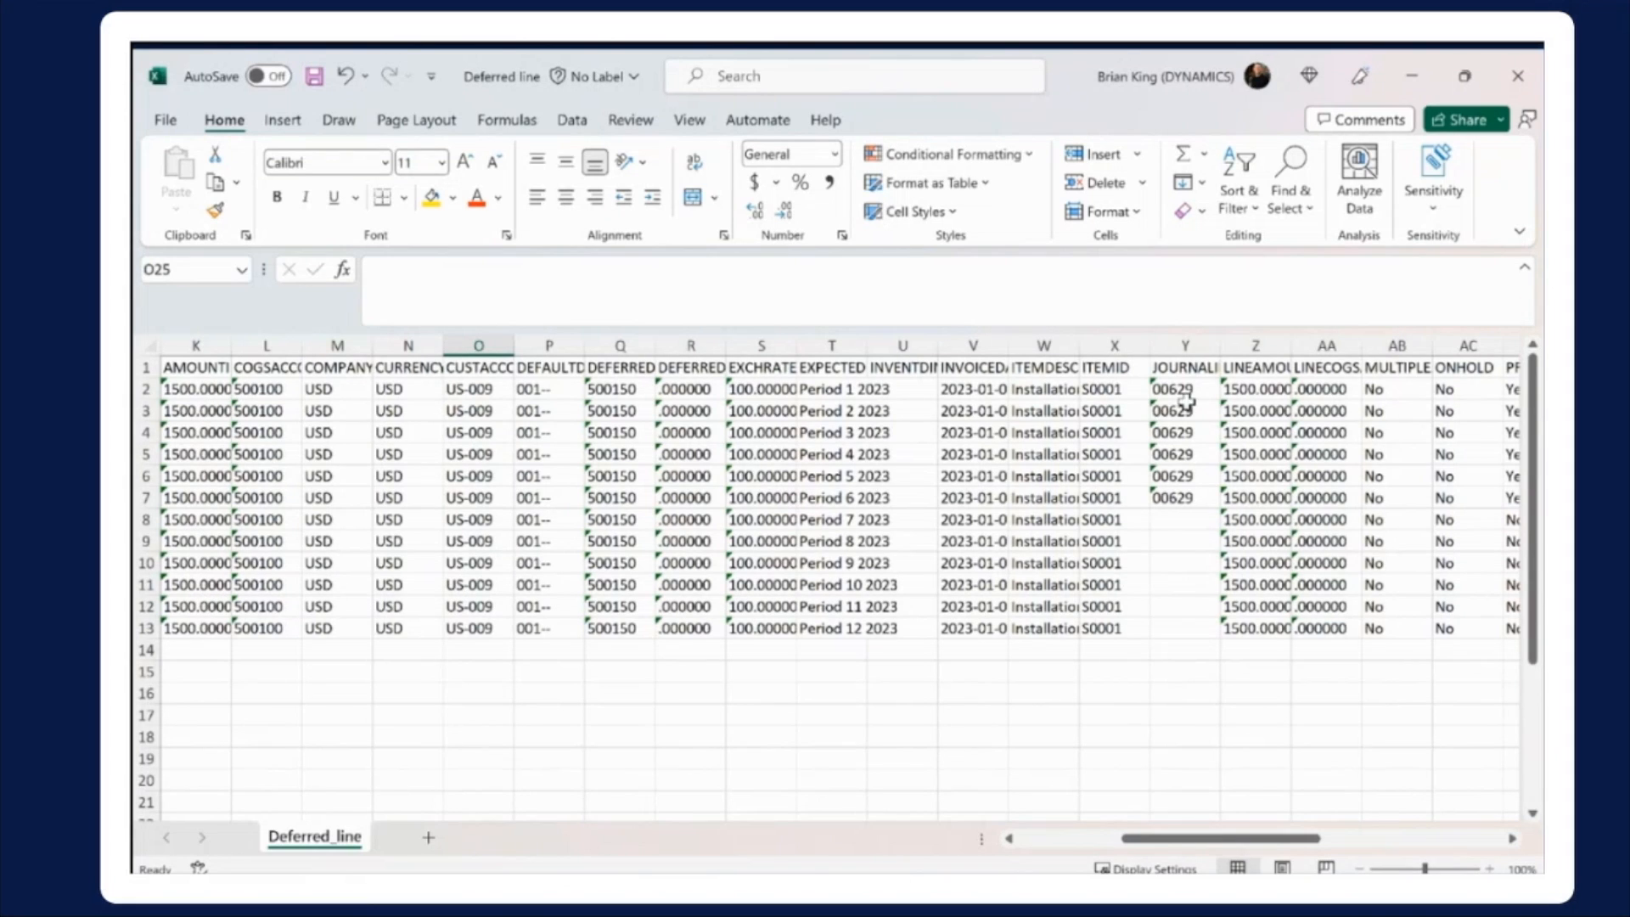
left_click_drag(1182, 391, 1189, 499)
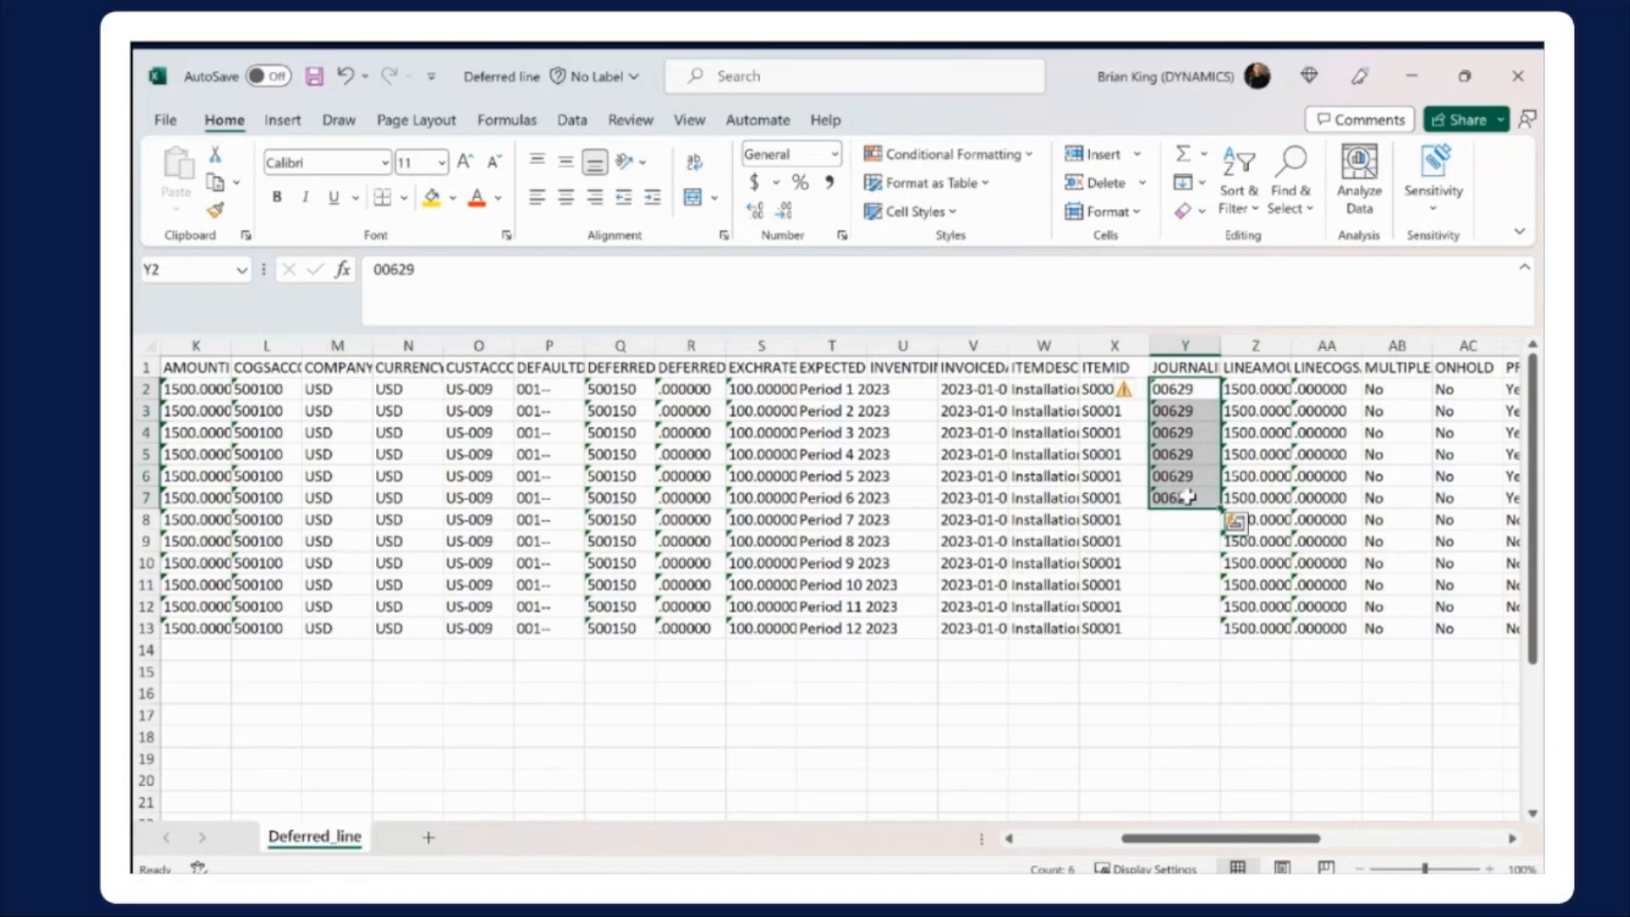
left_click(1141, 628)
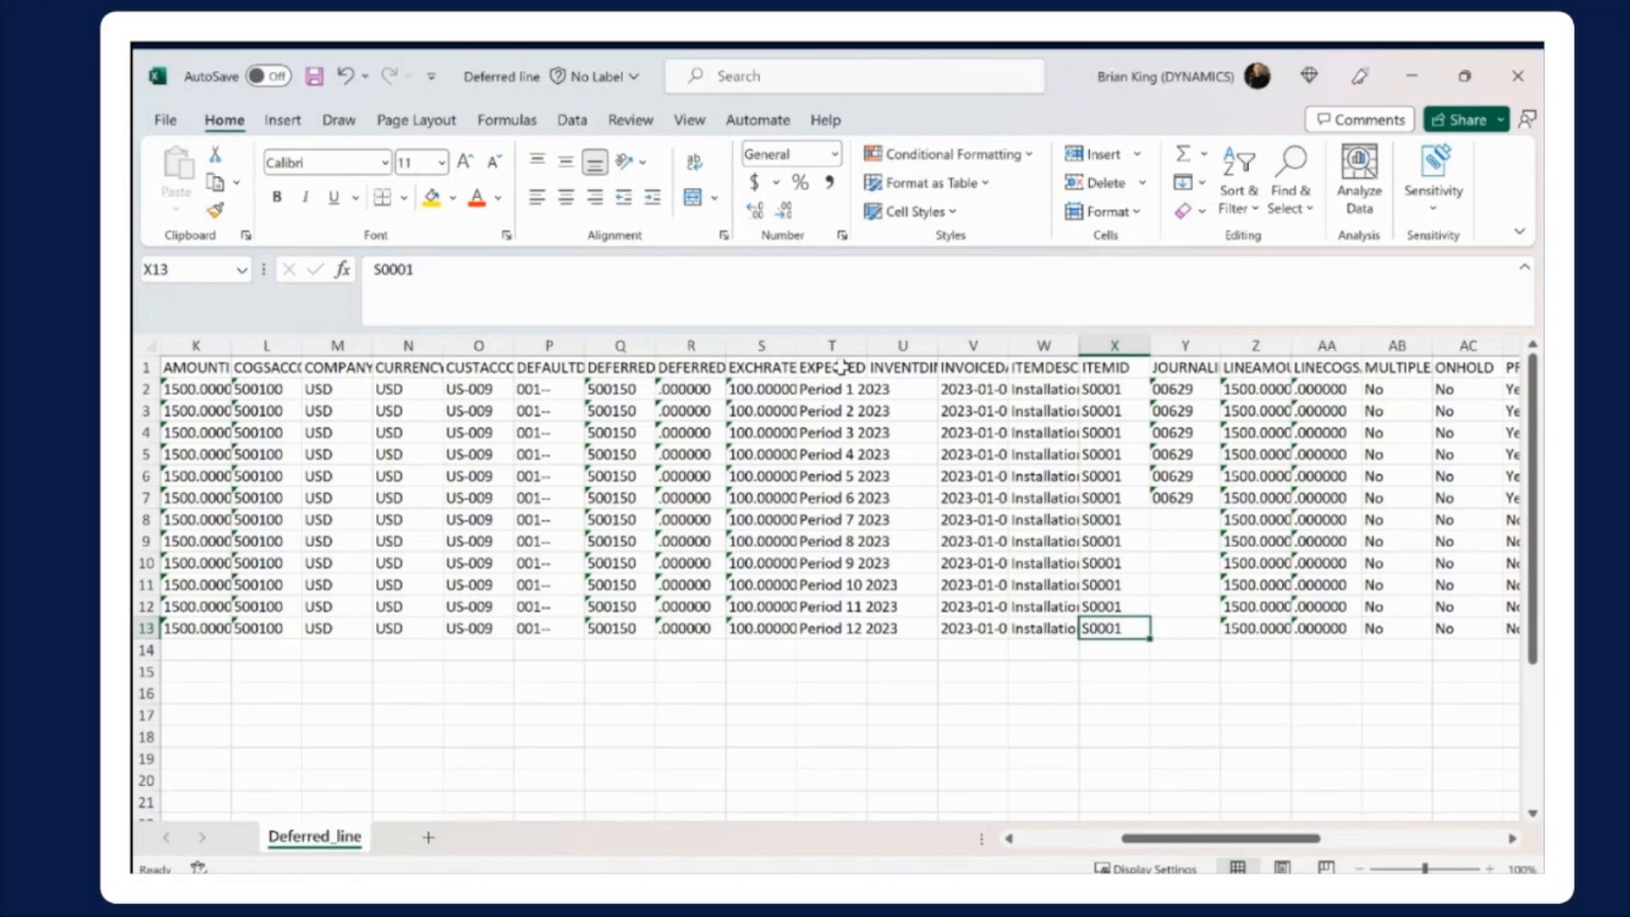
Switch to the Subscription billing deferral table workbook, examine row 2 up to DEFERRALAMOUNT, and return to cell A2
mouse_move(1131, 896)
left_click(1184, 822)
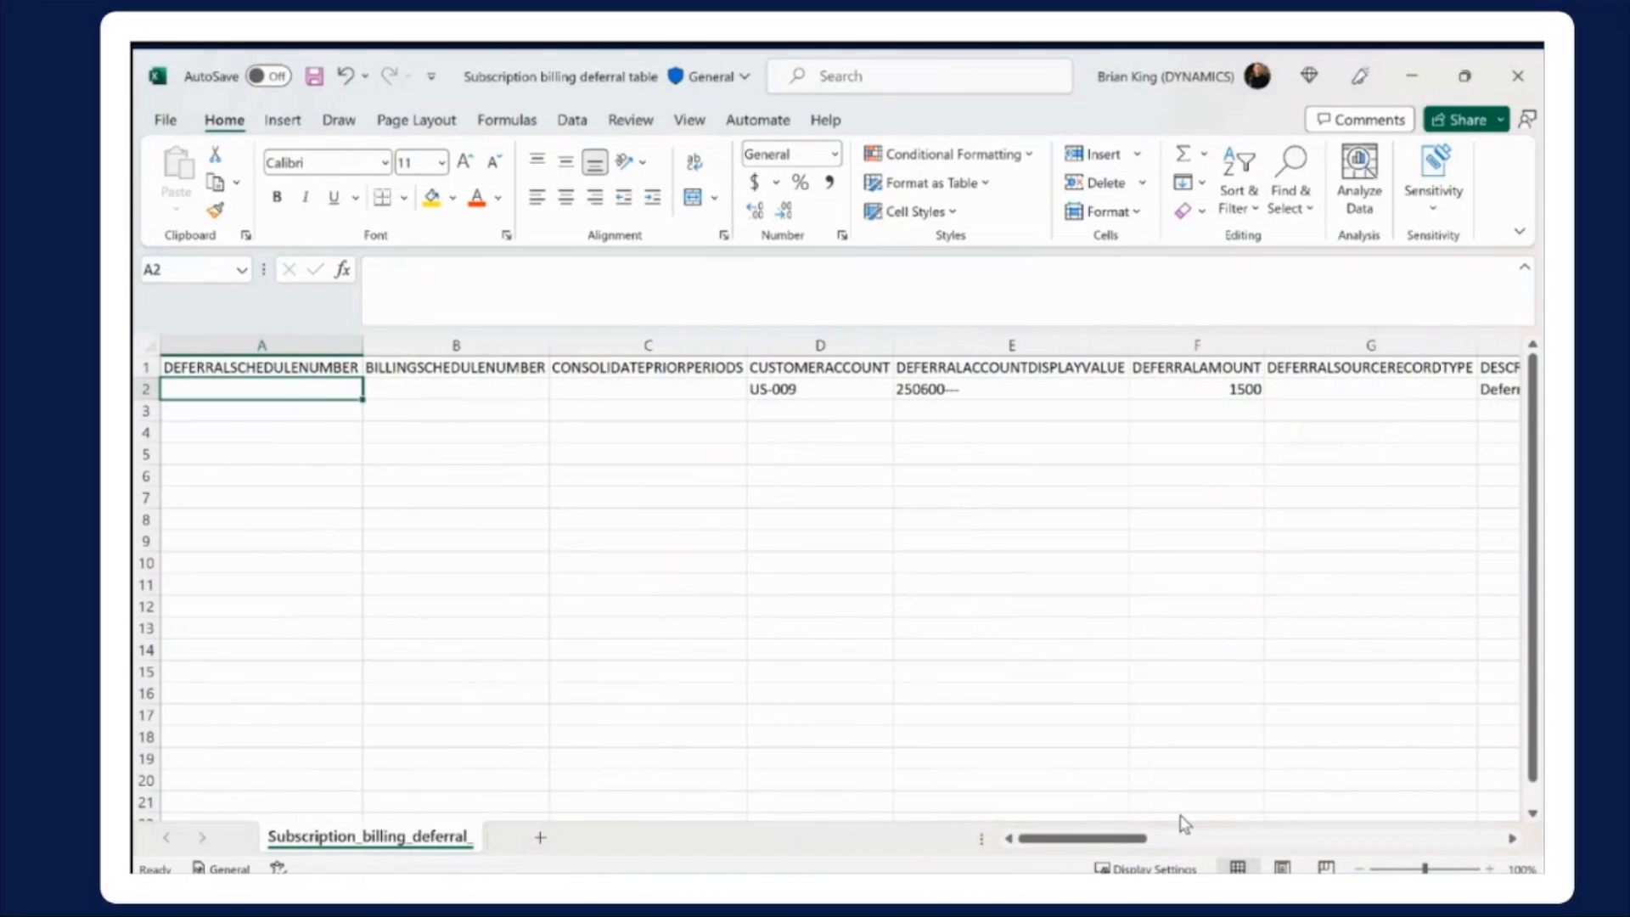
key("Right")
key("Right")
key("Right")
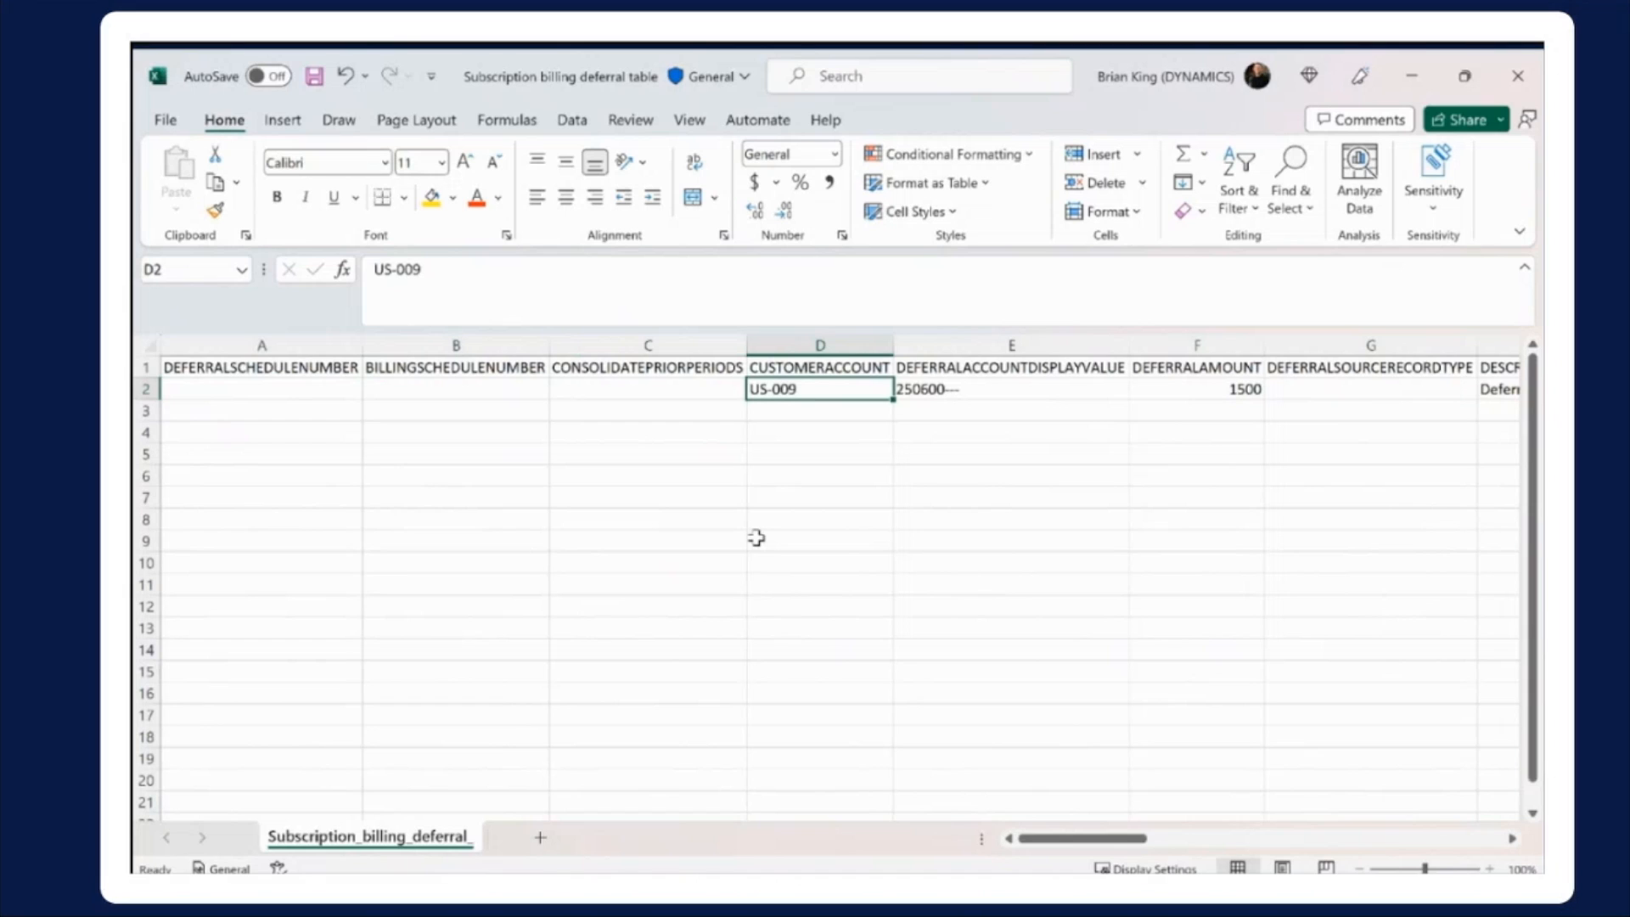
key("Right")
key("Right")
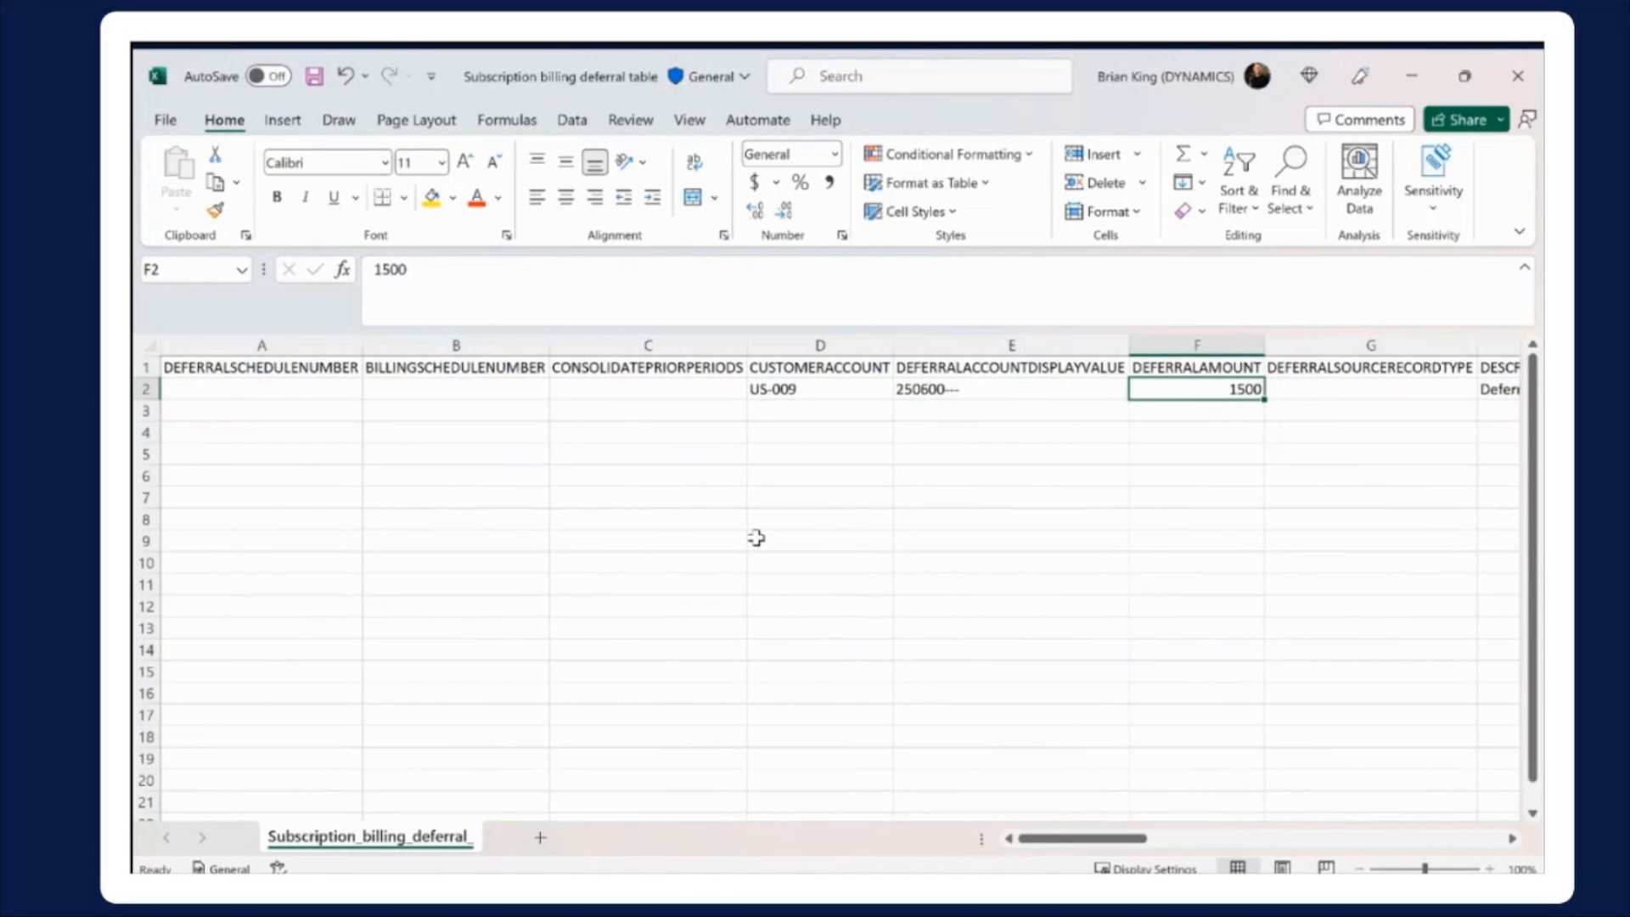
key("Left")
key("Left")
key("Left")
key("Left")
key("Left")
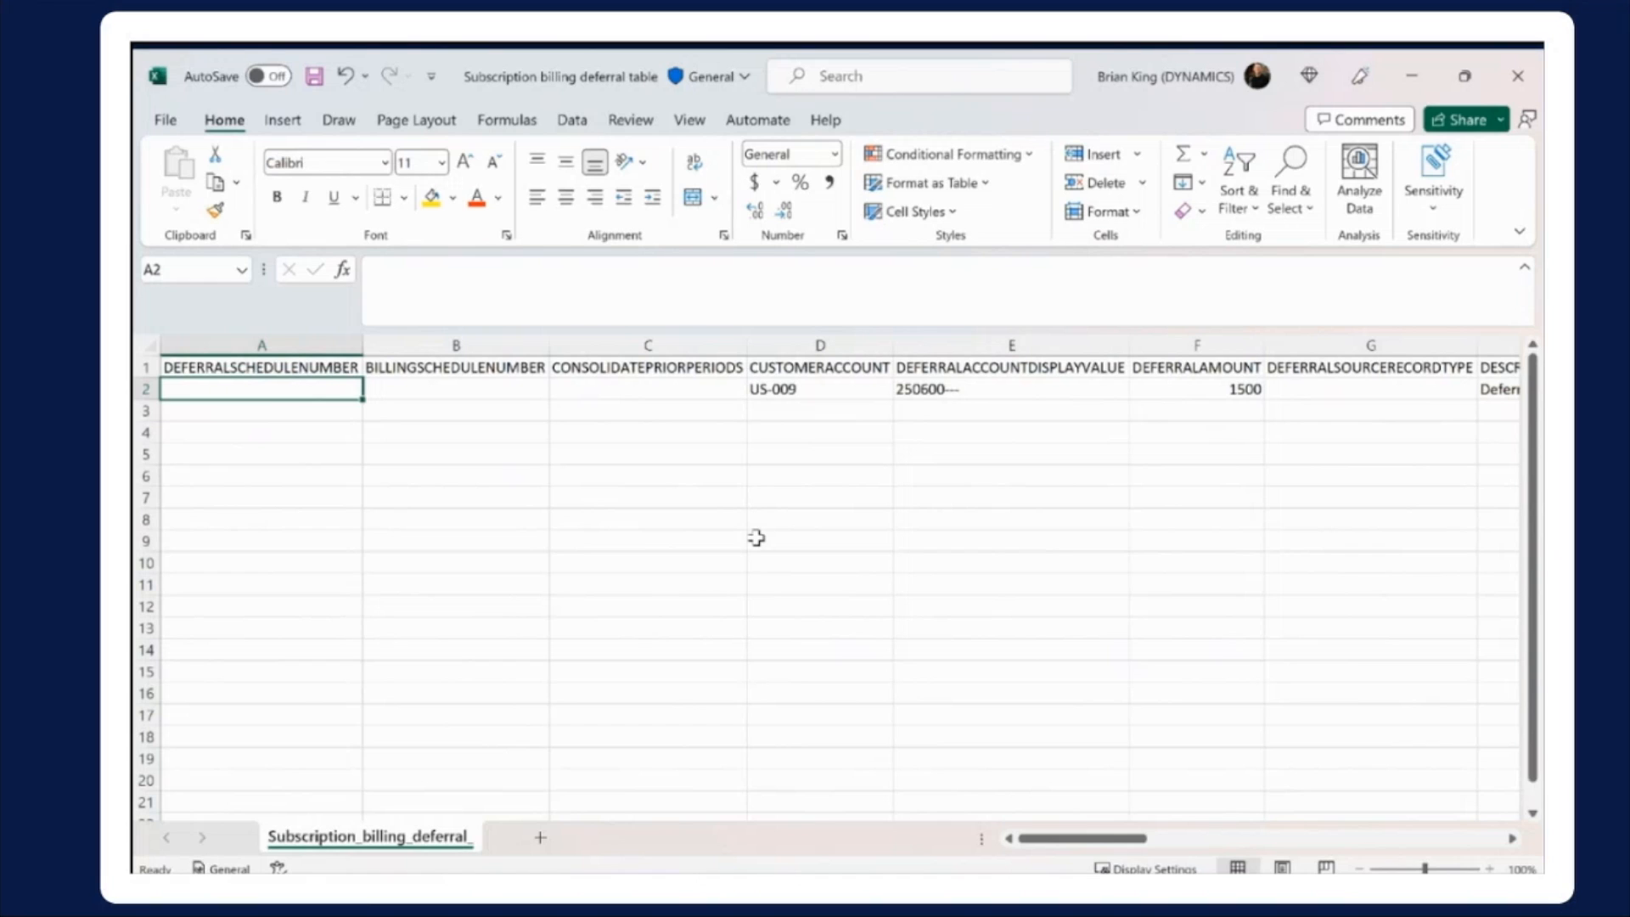
Examine row 2 field by field from DEFERRALSCHEDULENUMBER through the customer account, deferral account, amount, description and end date to EQUALPERPERIOD
key("Tab")
key("Tab")
key("Tab")
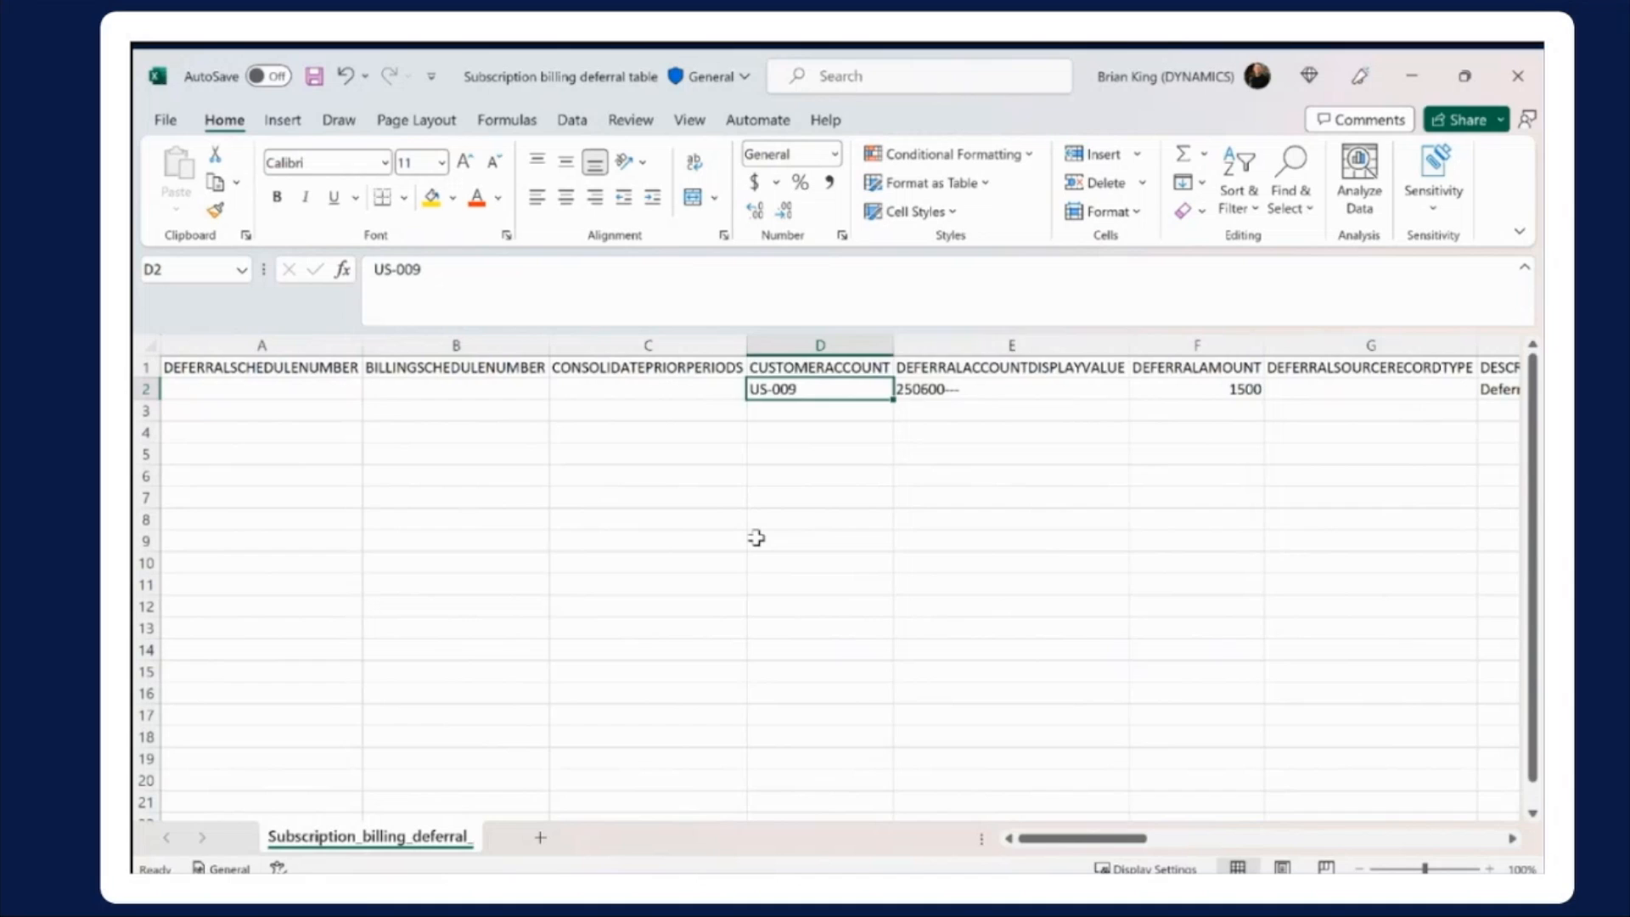
key("Tab")
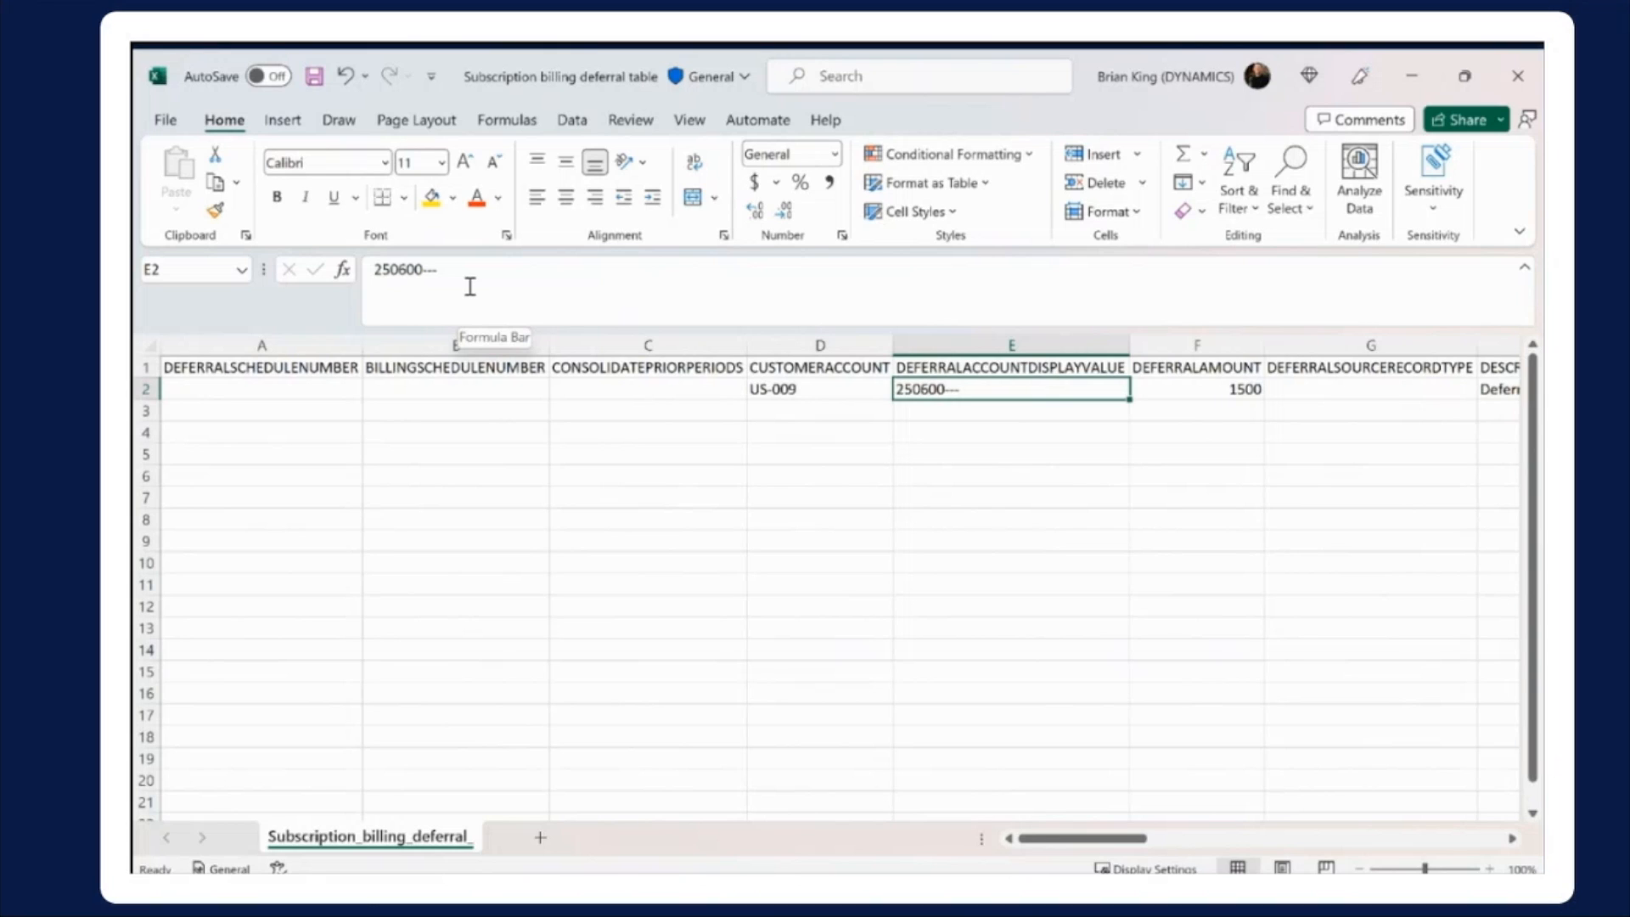
key("Tab")
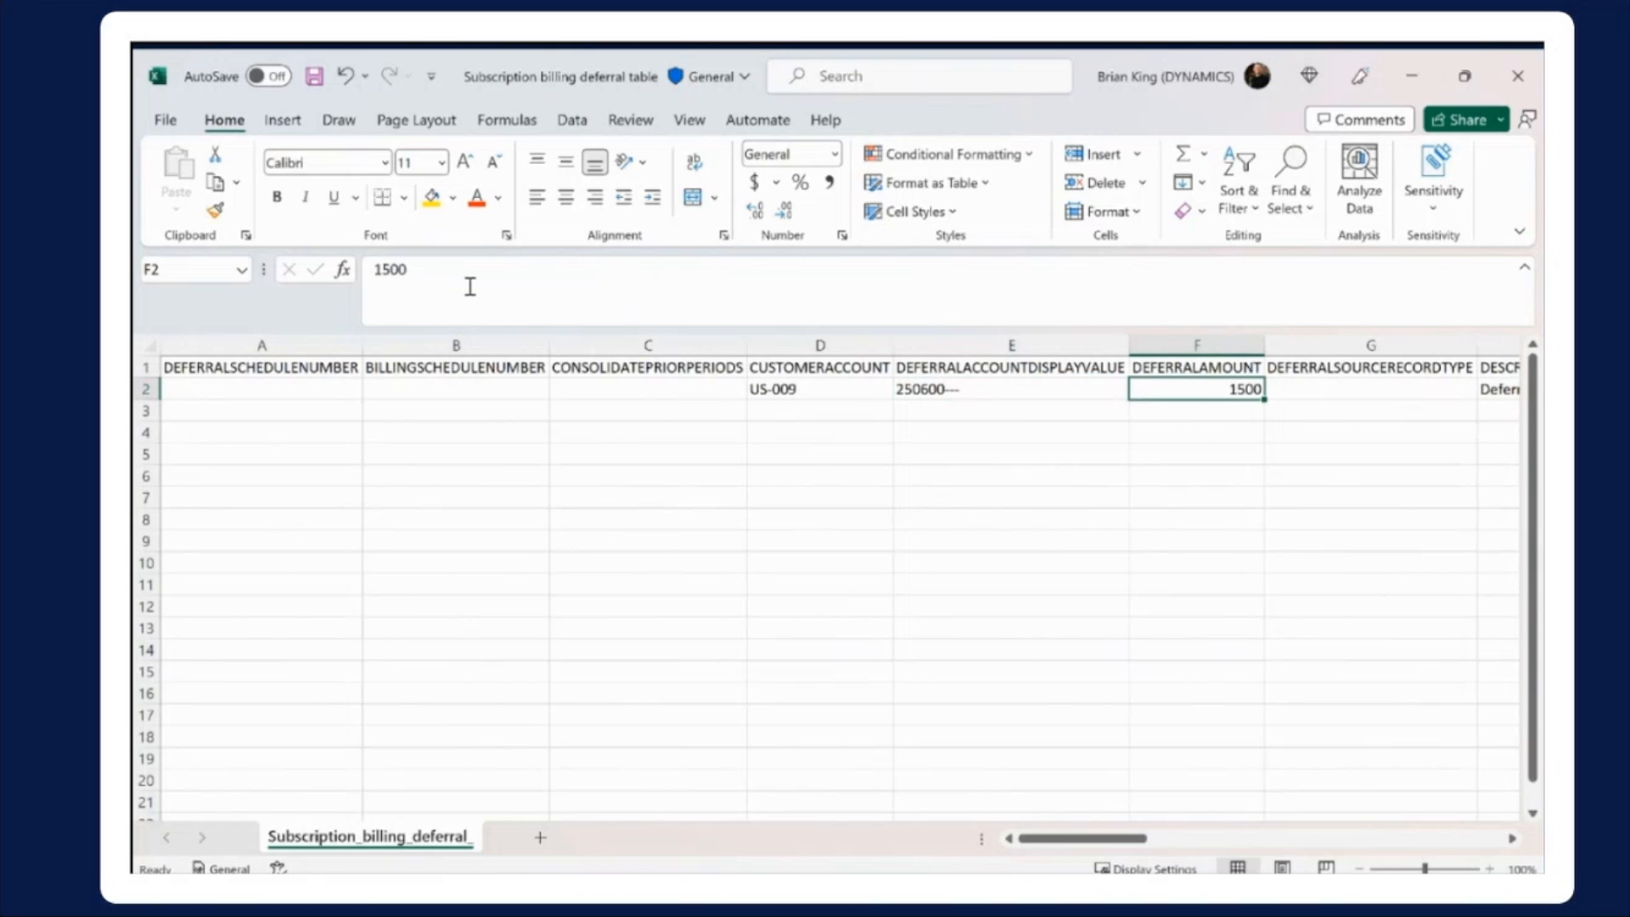
key("Tab")
key("Tab")
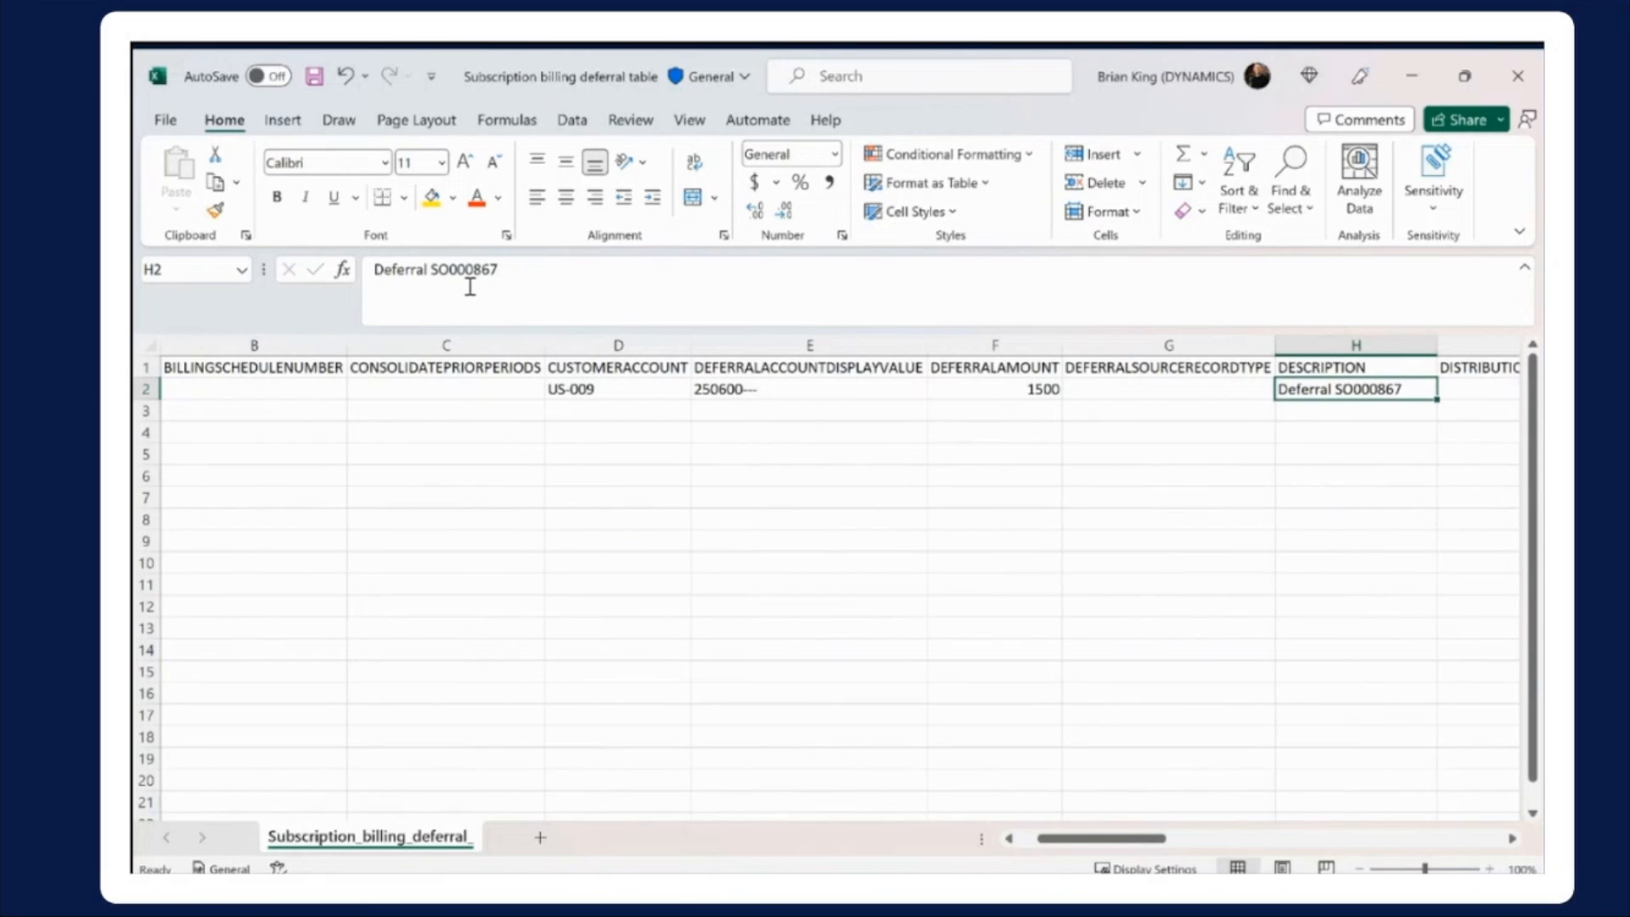
key("Tab")
key("Tab")
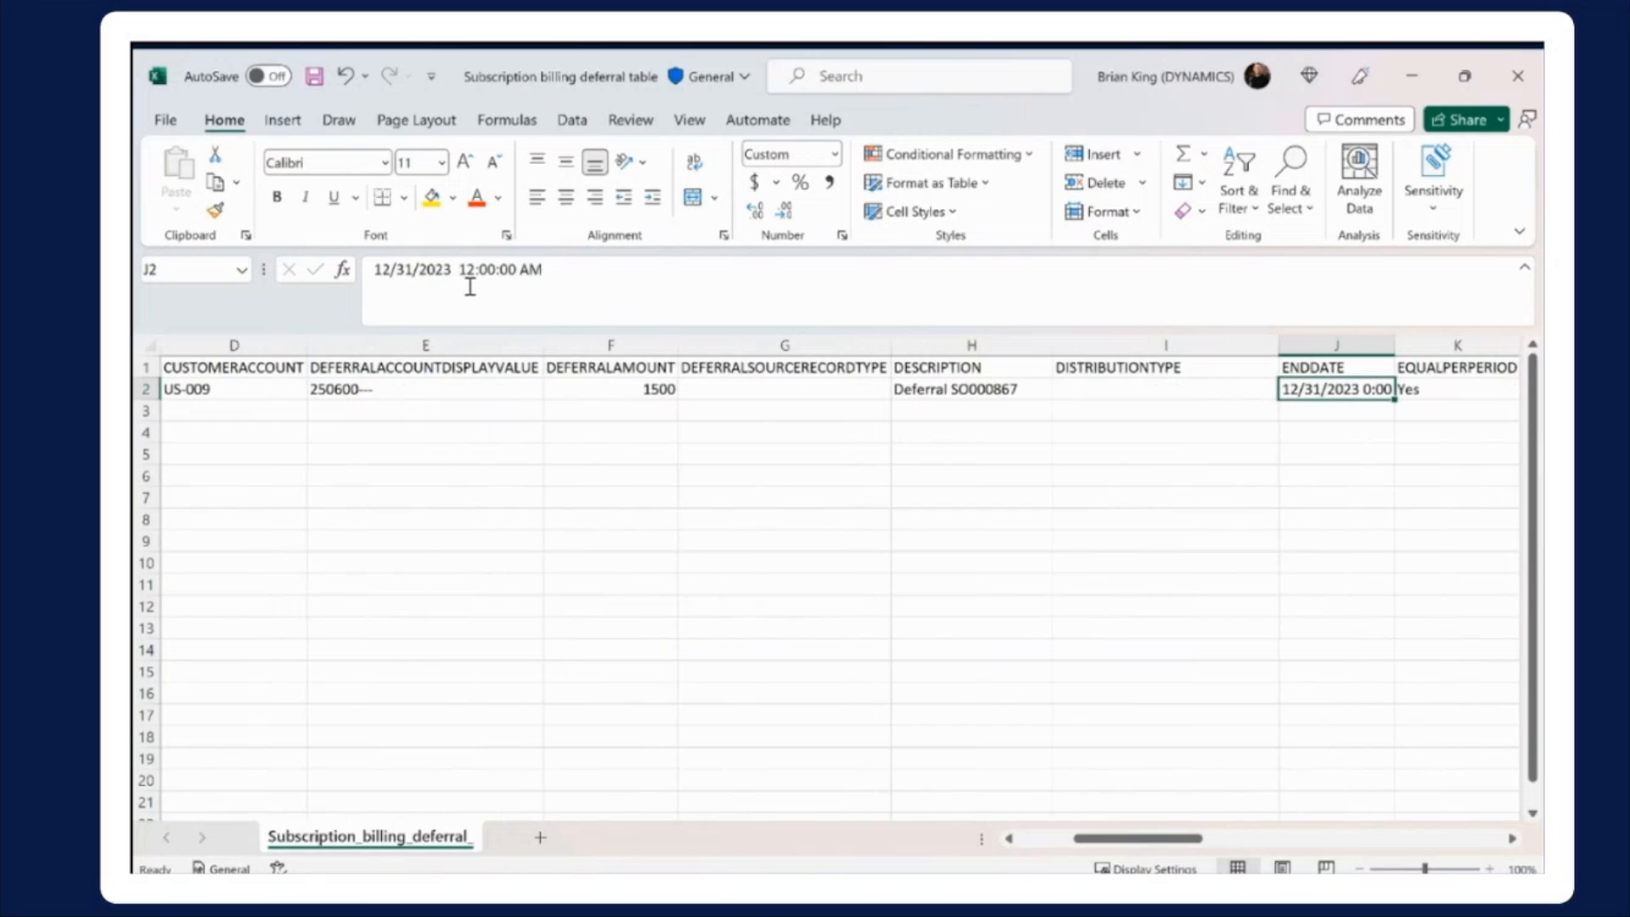
key("Tab")
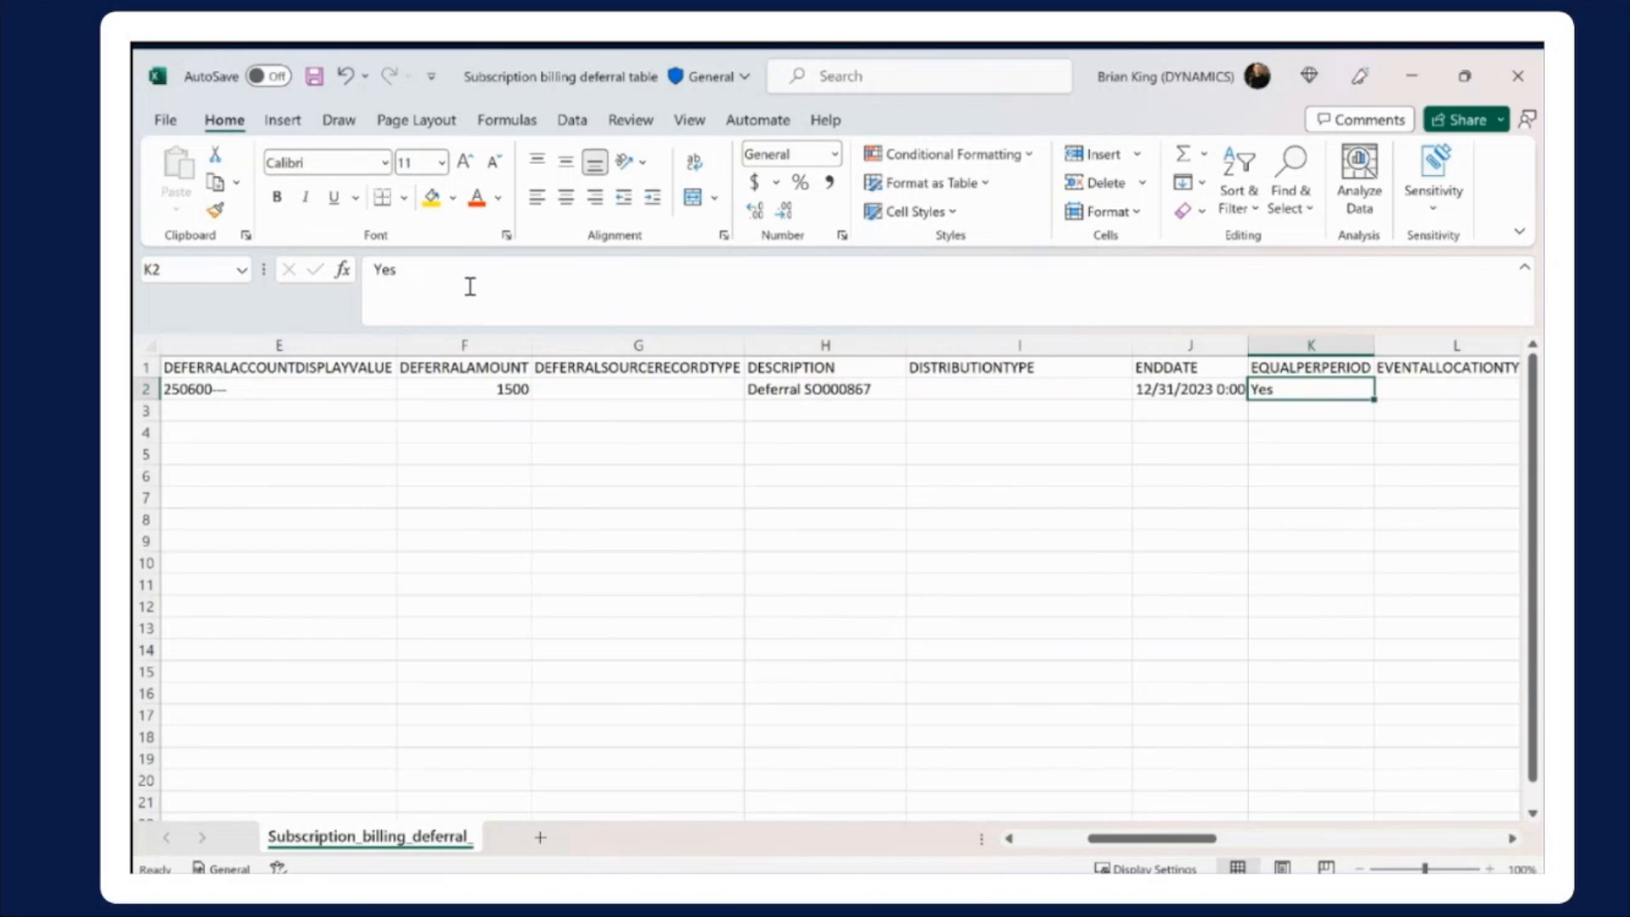
Examine the remaining row 2 fields, including RECOGNITIONACCOUNTDISPLAYVALUE, RECOGNITIONTYPE and SCHEDULETYPE, up to STARTDATE in cell AA2
key("Right")
key("Right")
key("Right")
key("Right")
key("Right")
key("Right")
key("Right")
key("Right")
key("Right")
key("Right")
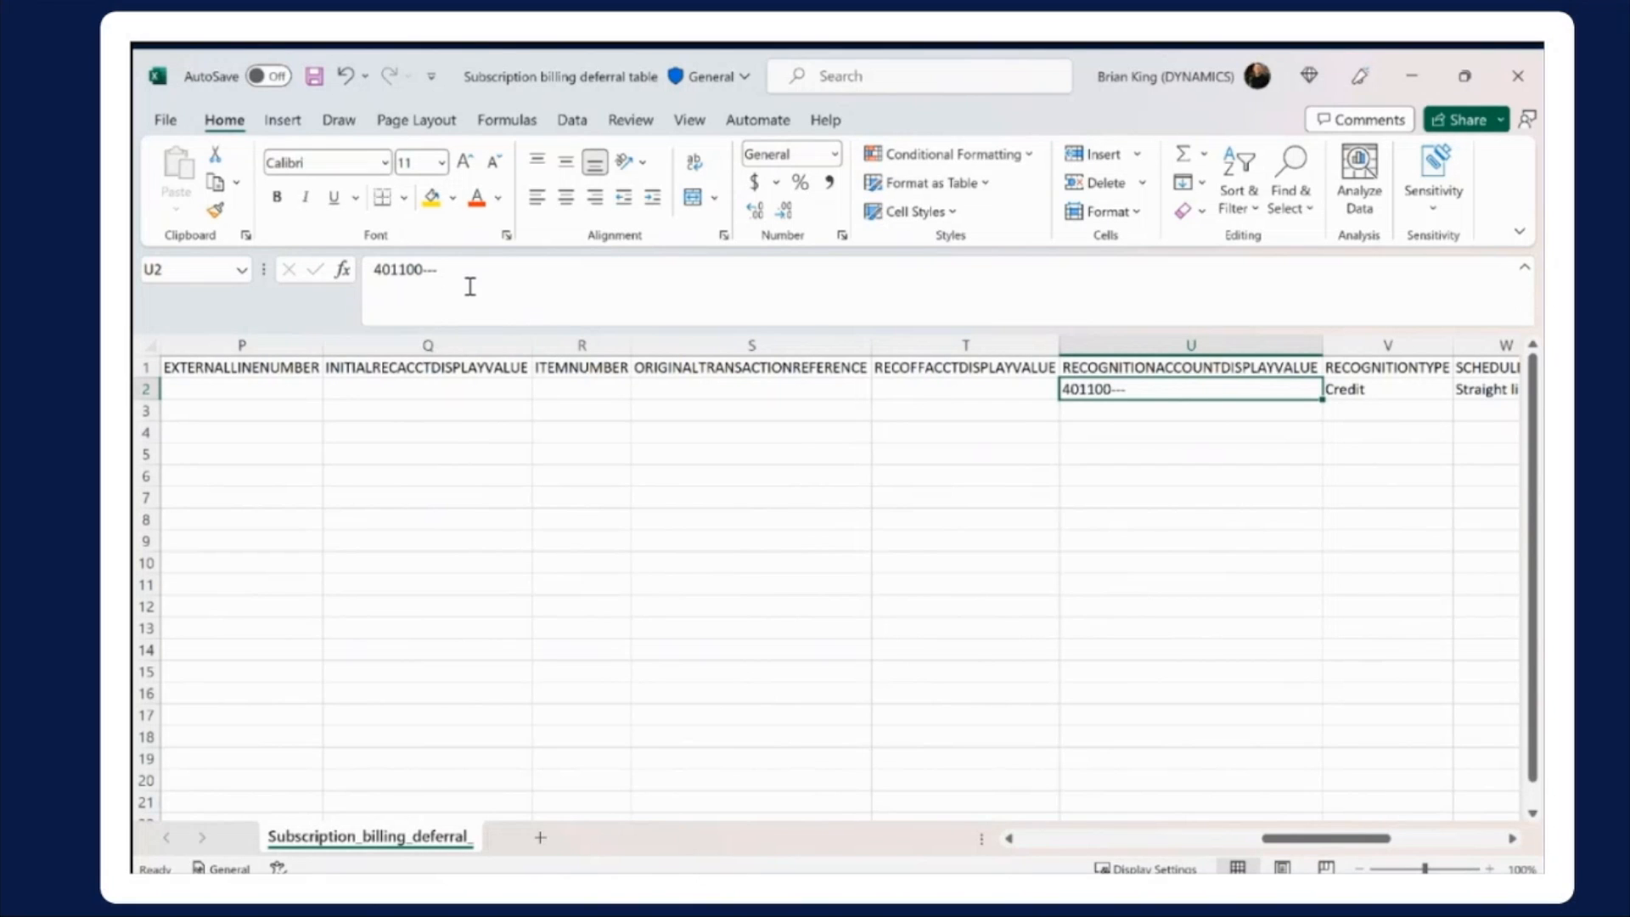
key("Right")
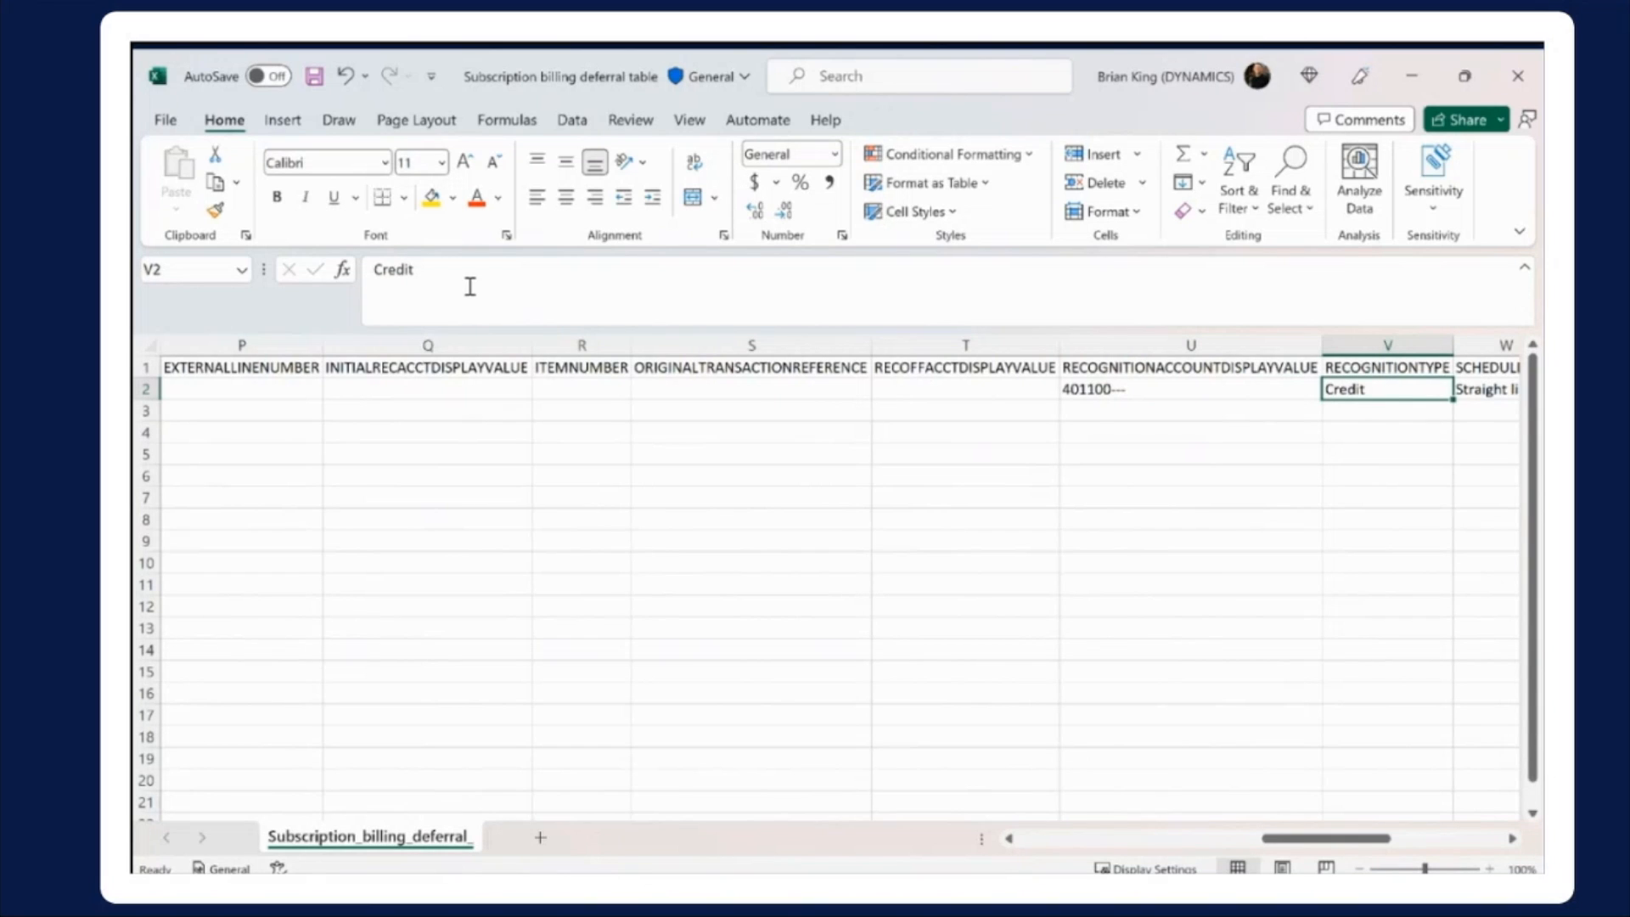
key("Right")
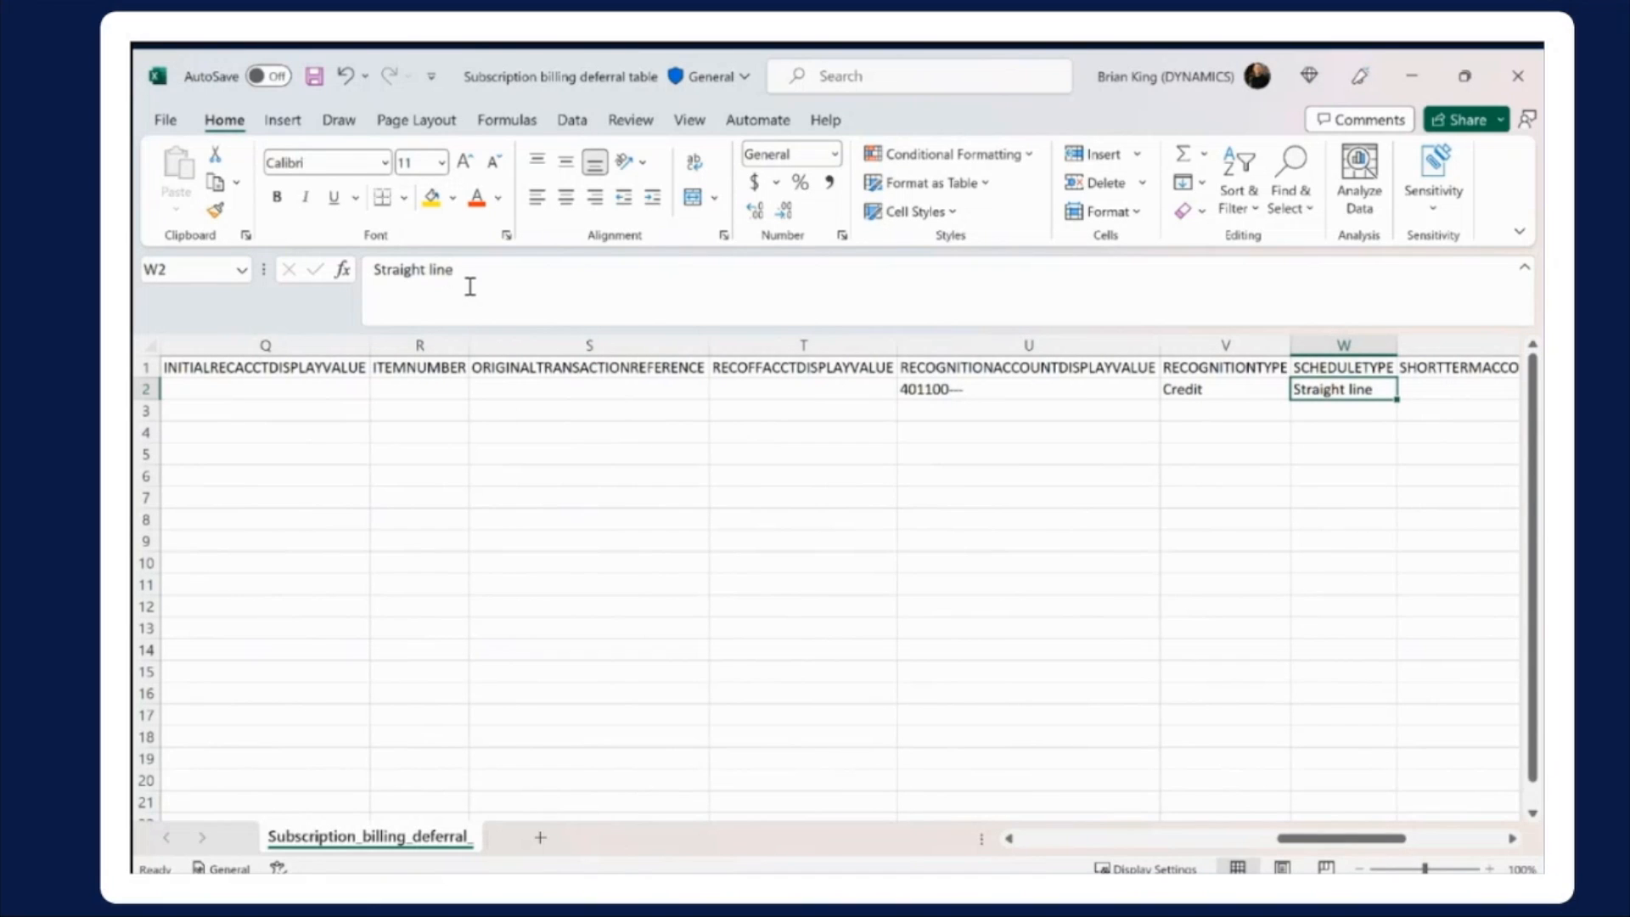
key("Right")
key("Right")
key("Right")
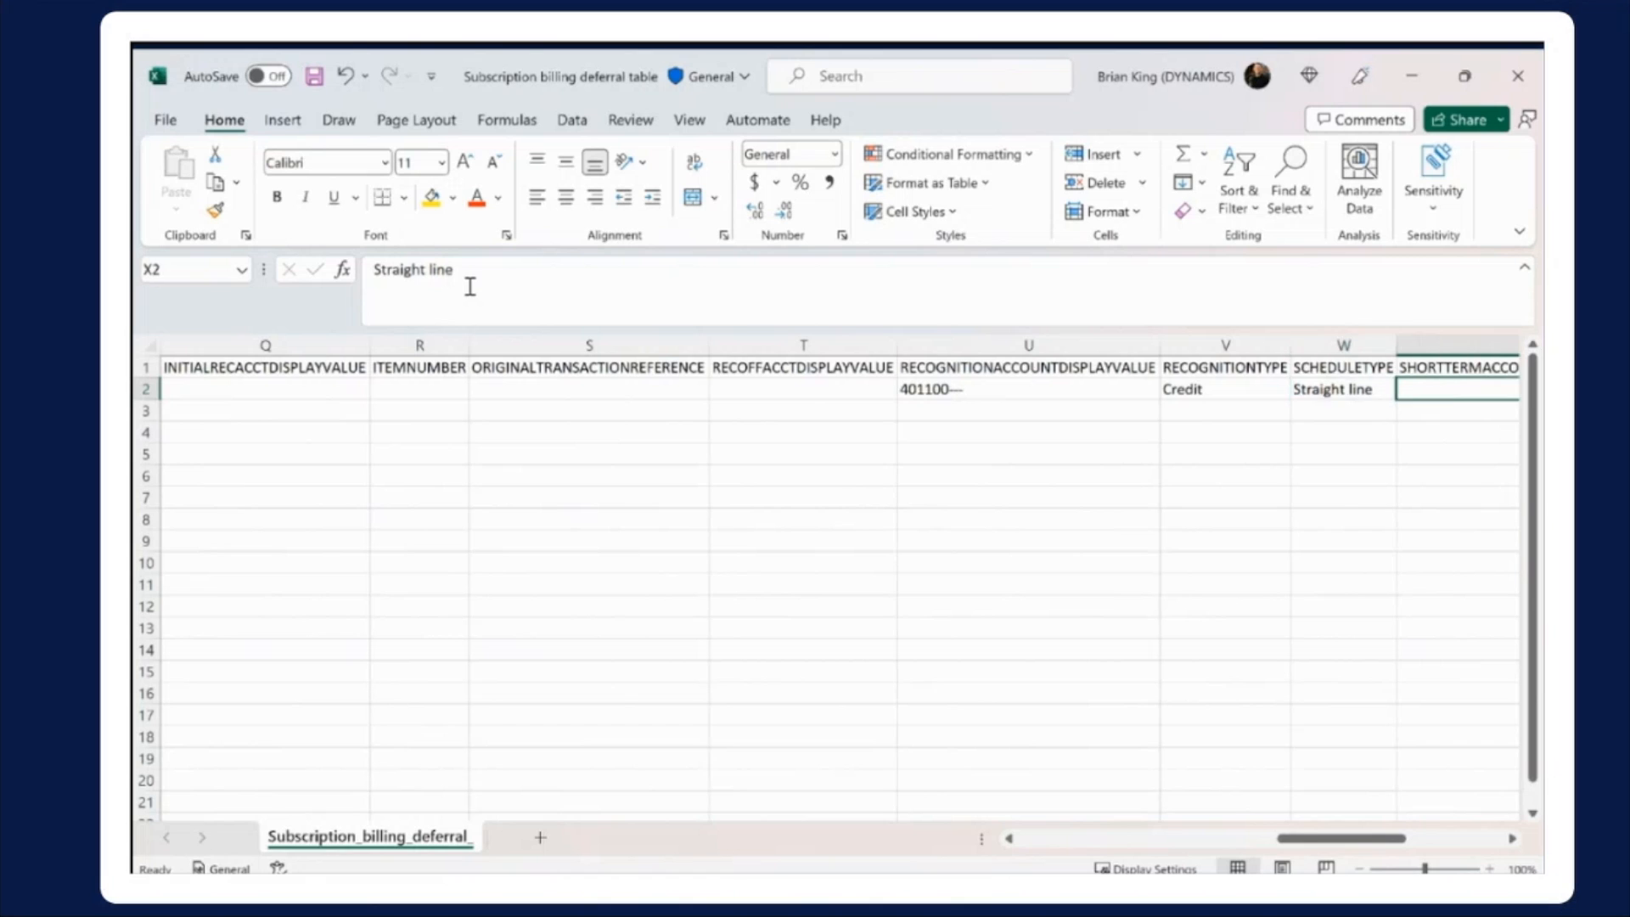
key("Right")
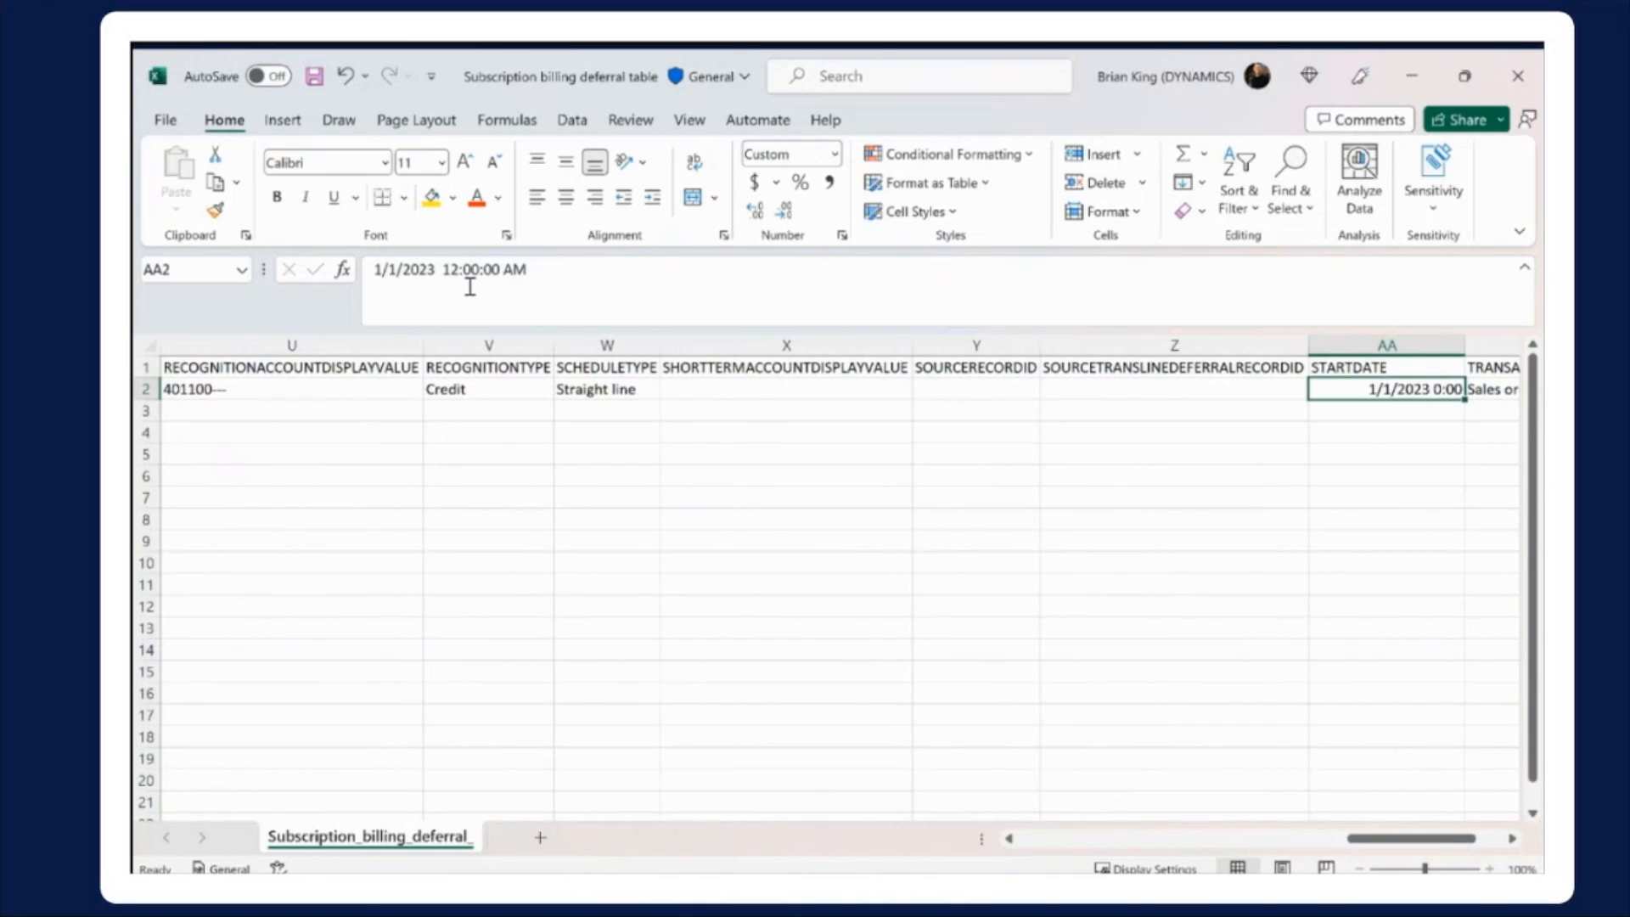
Examine the last row 2 fields, TRANSACTIONTYPE, TRANSDATE and VENDORACCOUNT, in cells AB2 to AD2
key("Right")
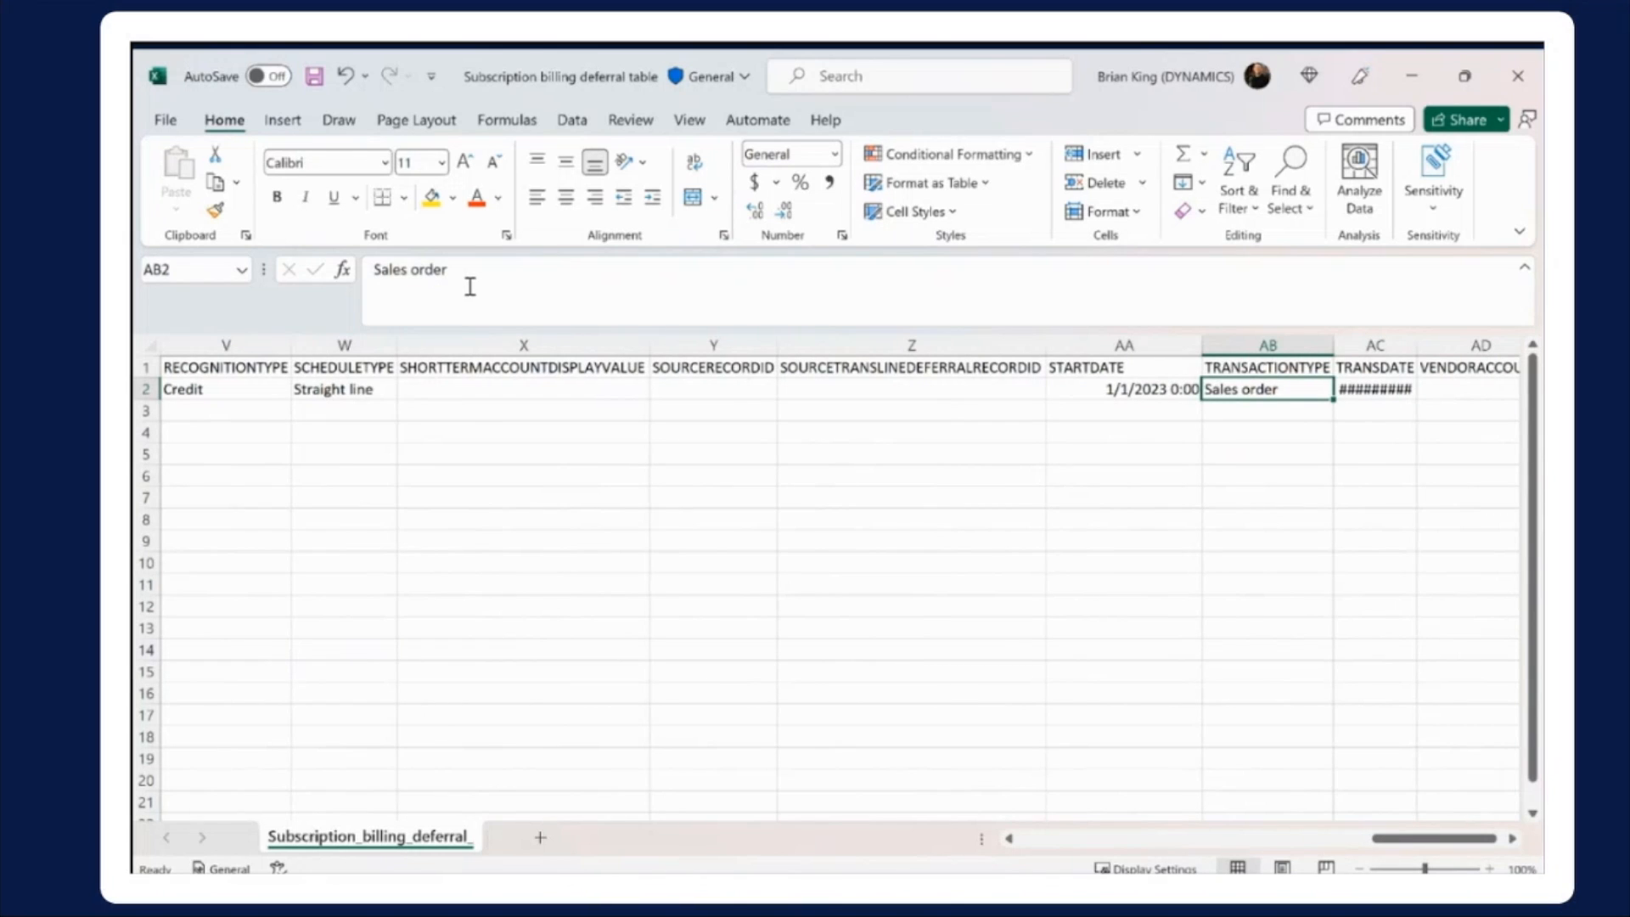
key("Right")
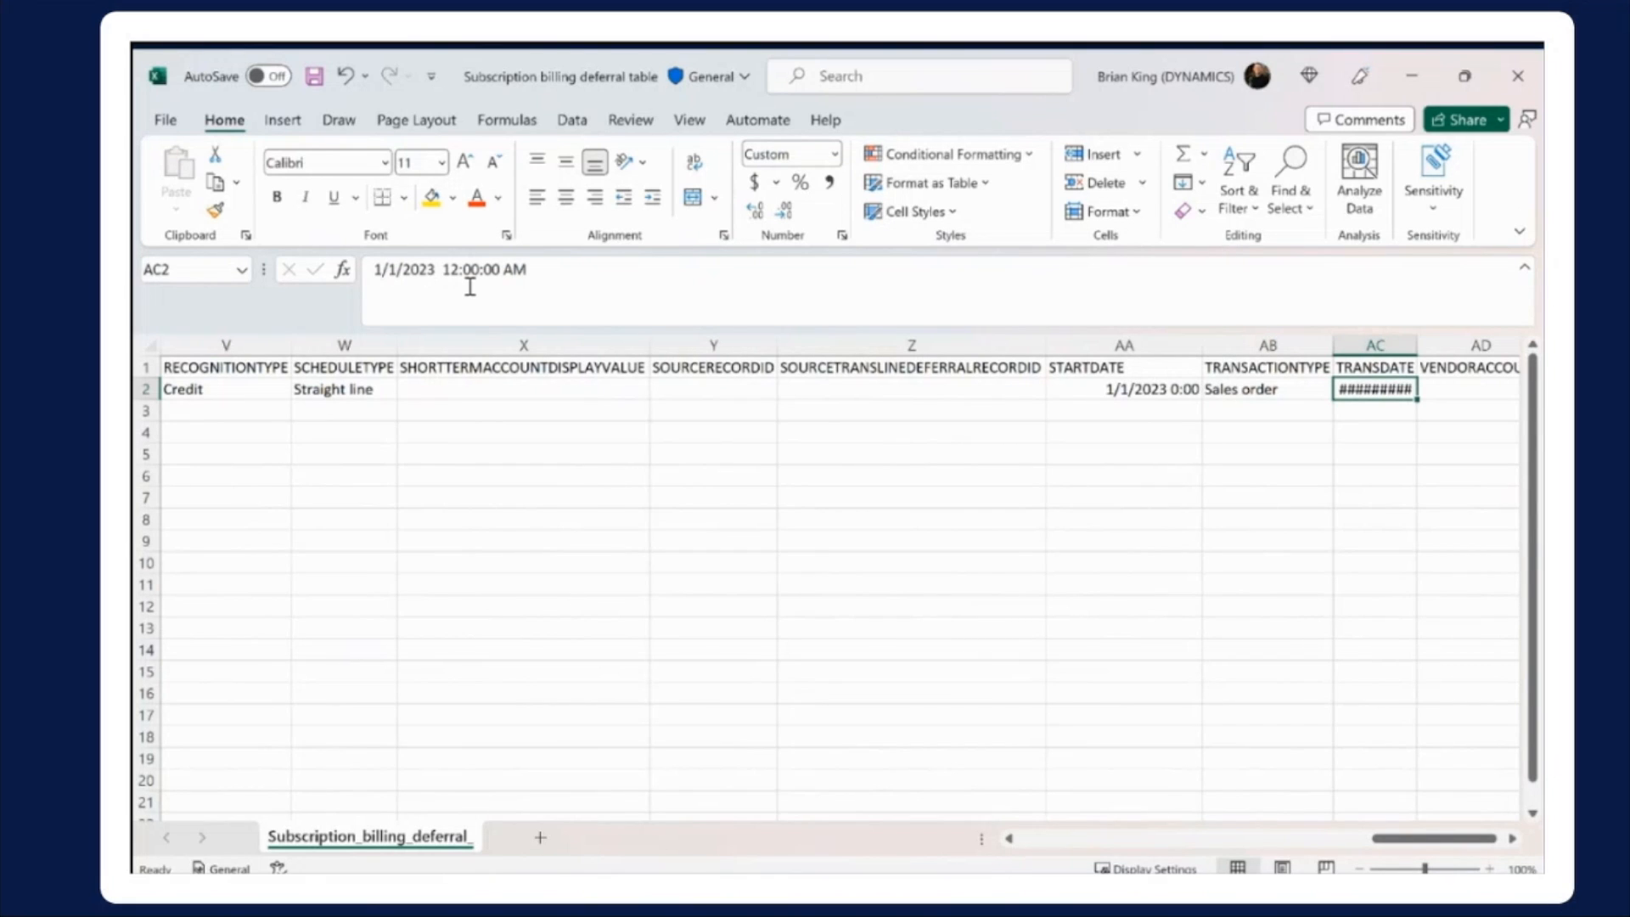
key("Right")
key("Right")
key("Left")
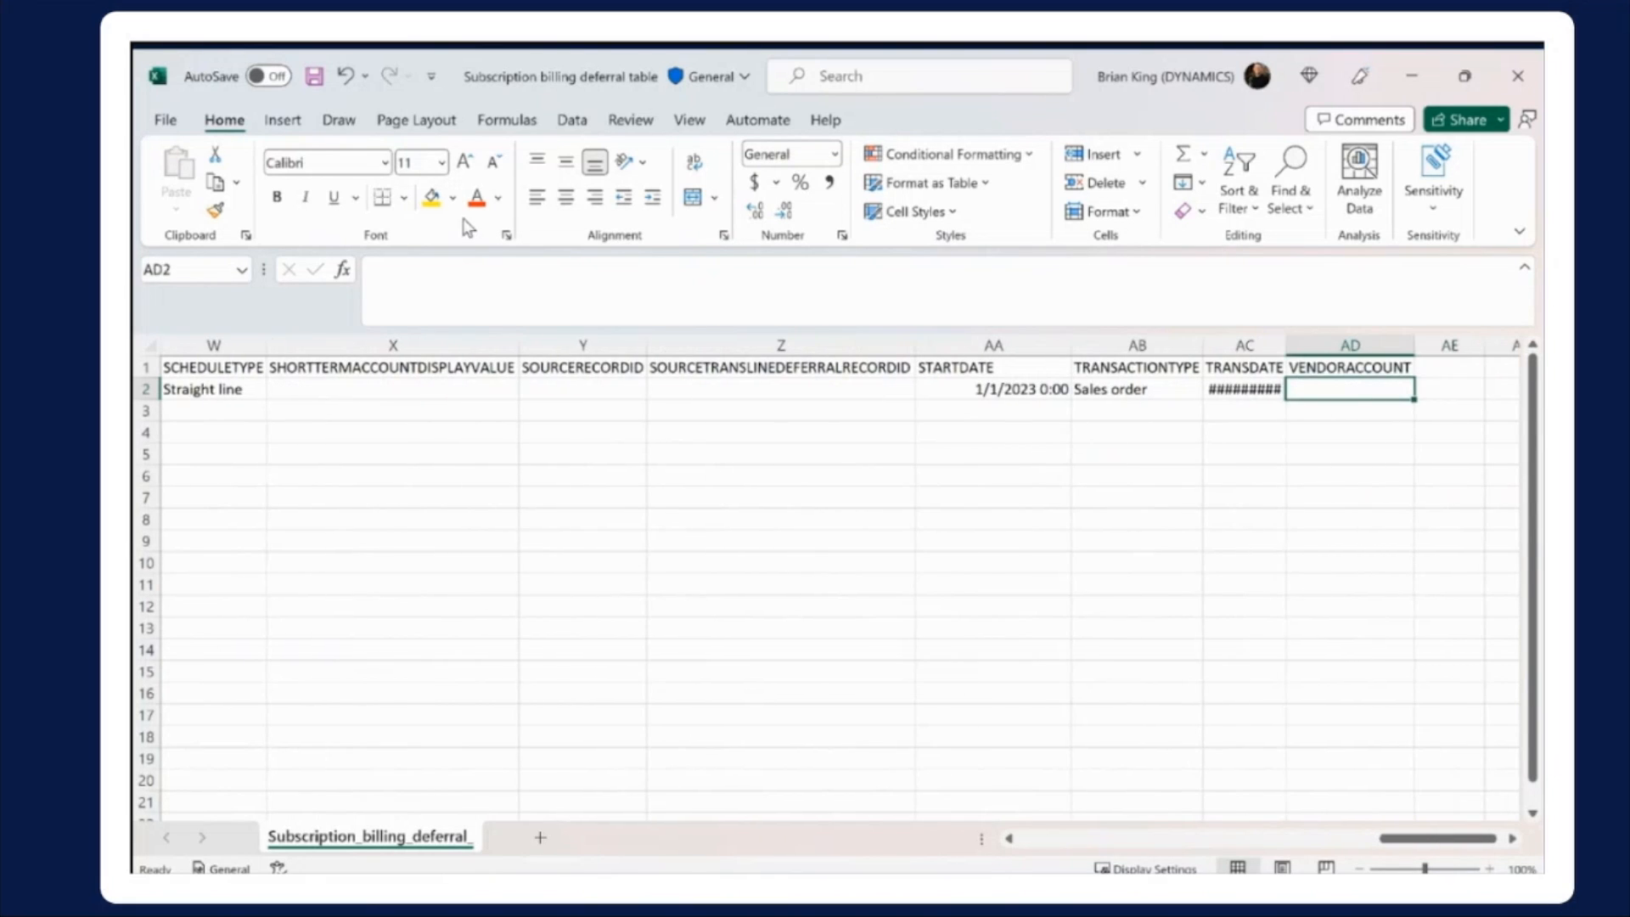
Switch to the Finance and Operations dashboard in the browser and open the Data management workspace
left_click(937, 893)
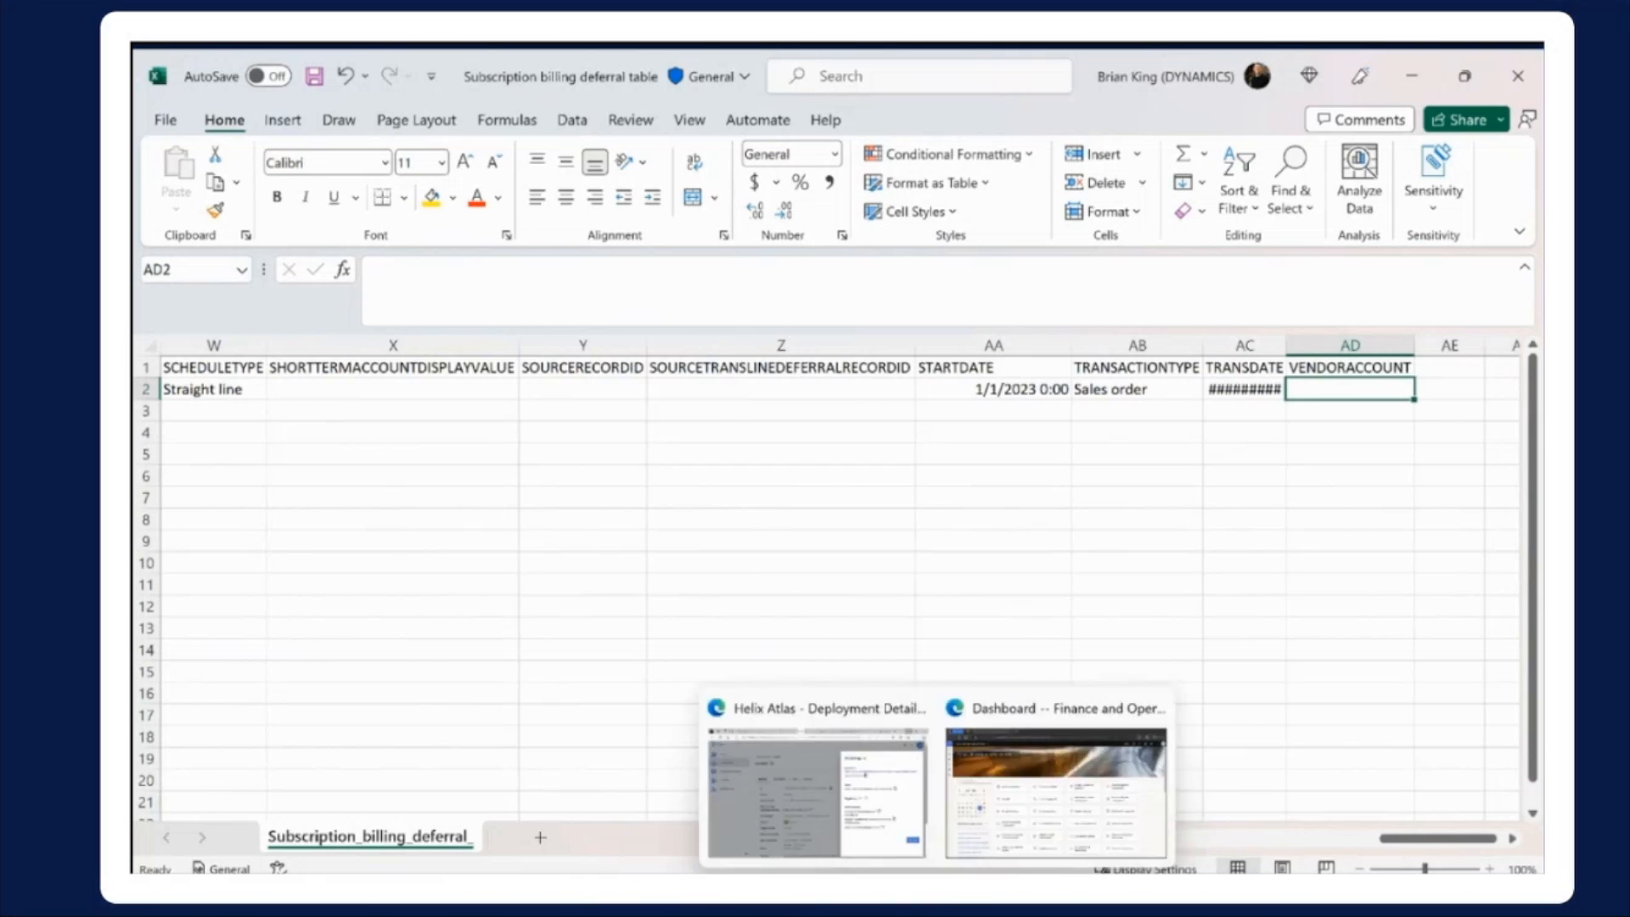
left_click(1014, 827)
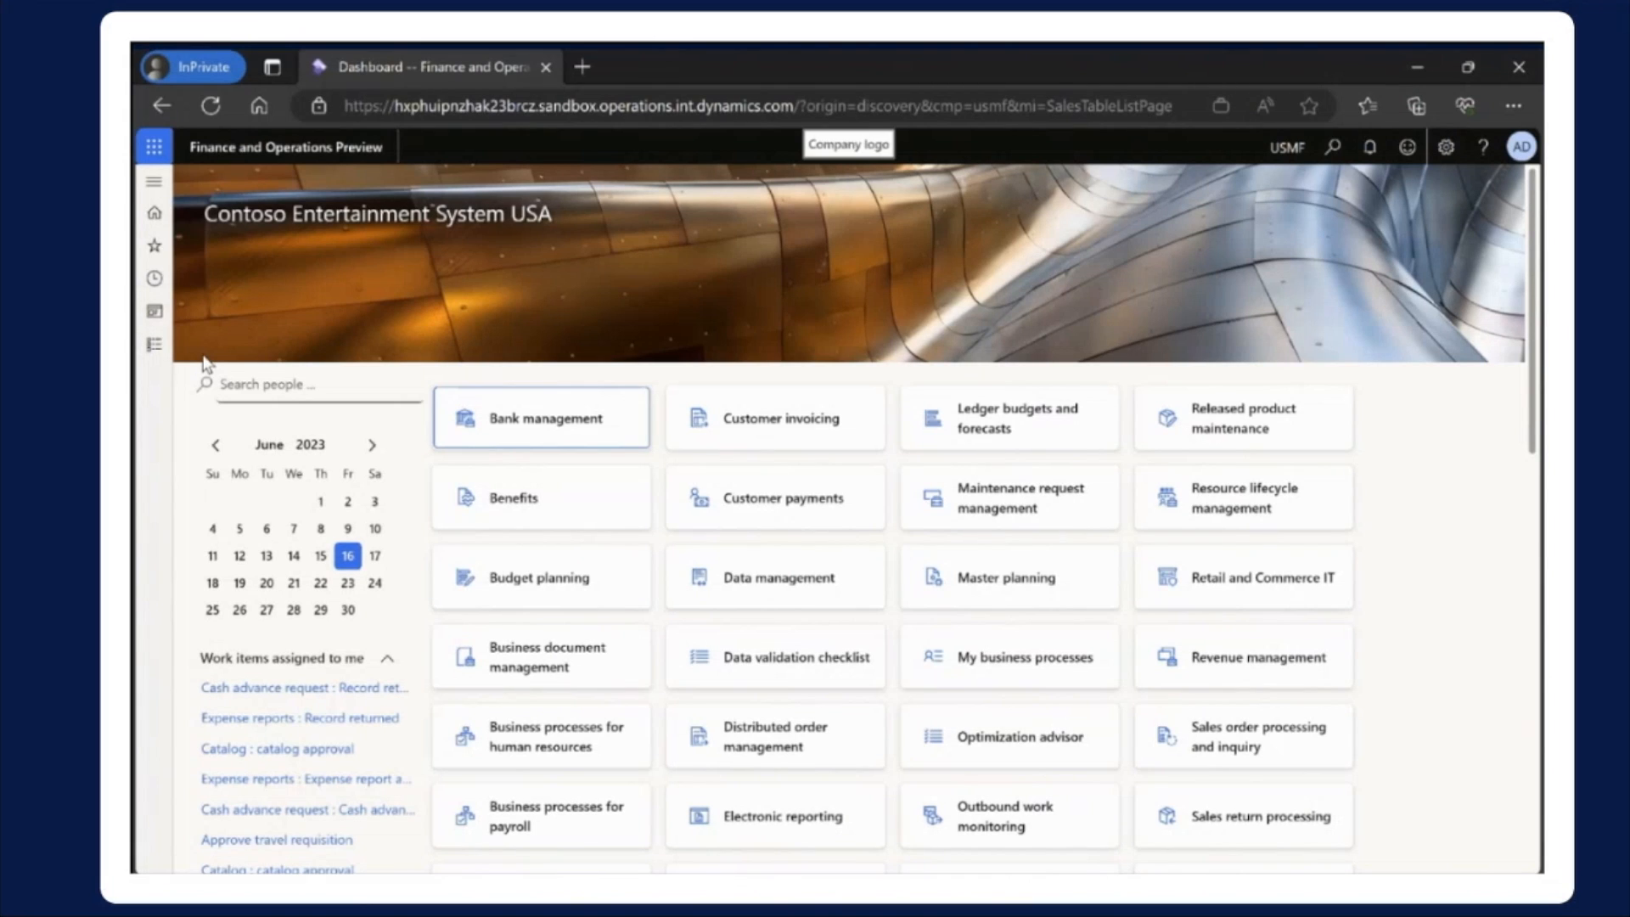
left_click(154, 310)
scroll(247, 662, "down", 3)
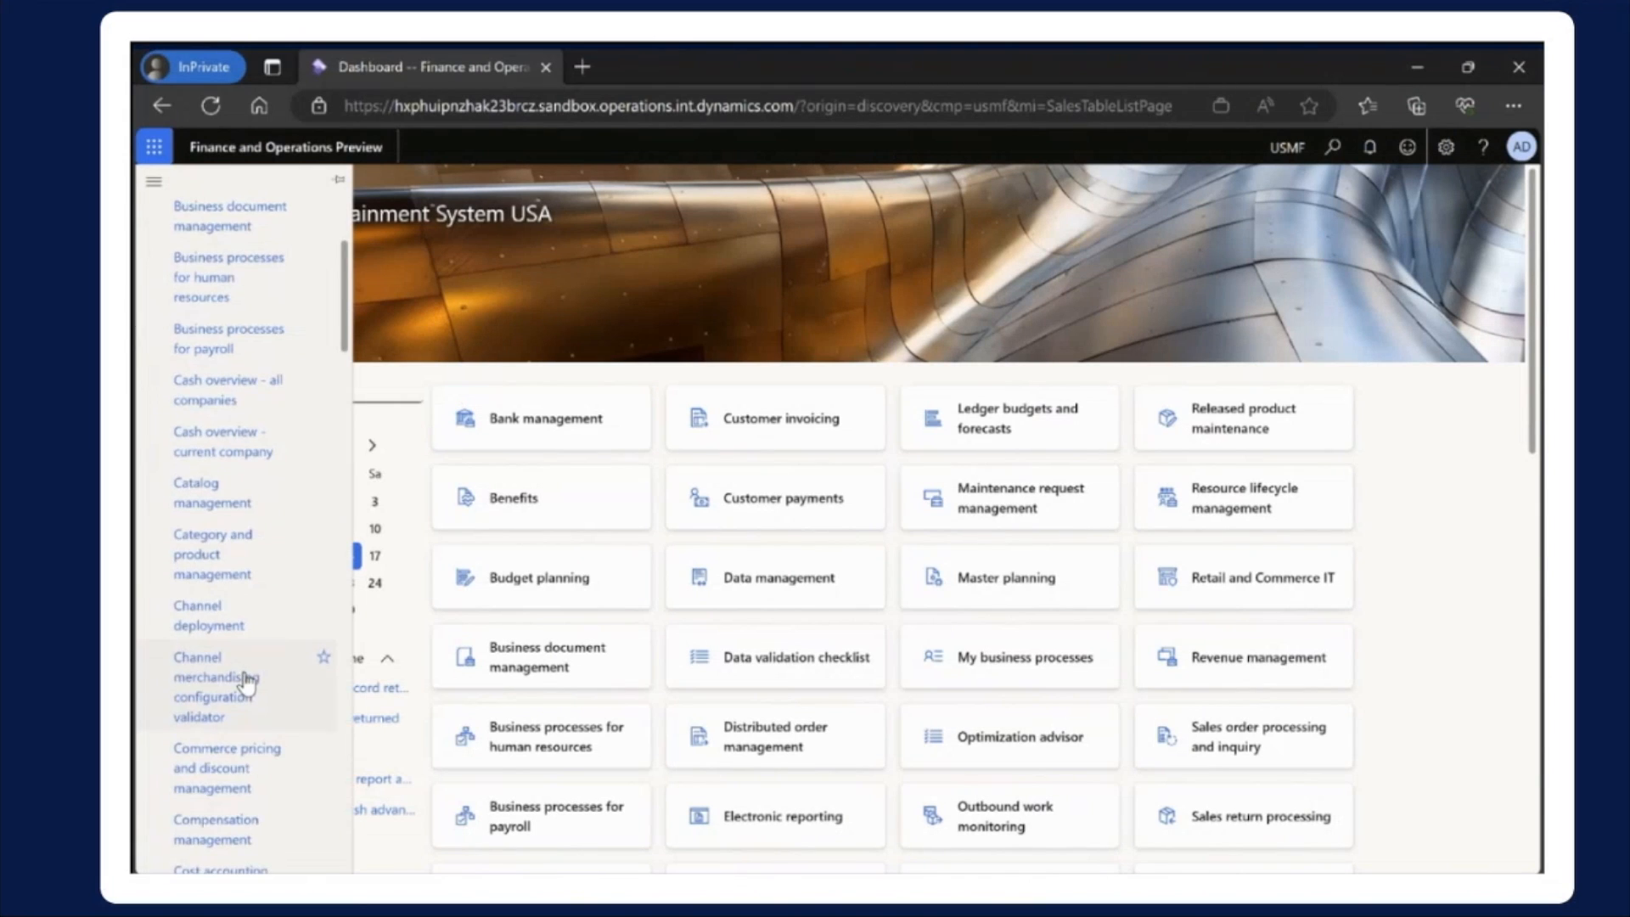
scroll(245, 682, "down", 7)
left_click(236, 619)
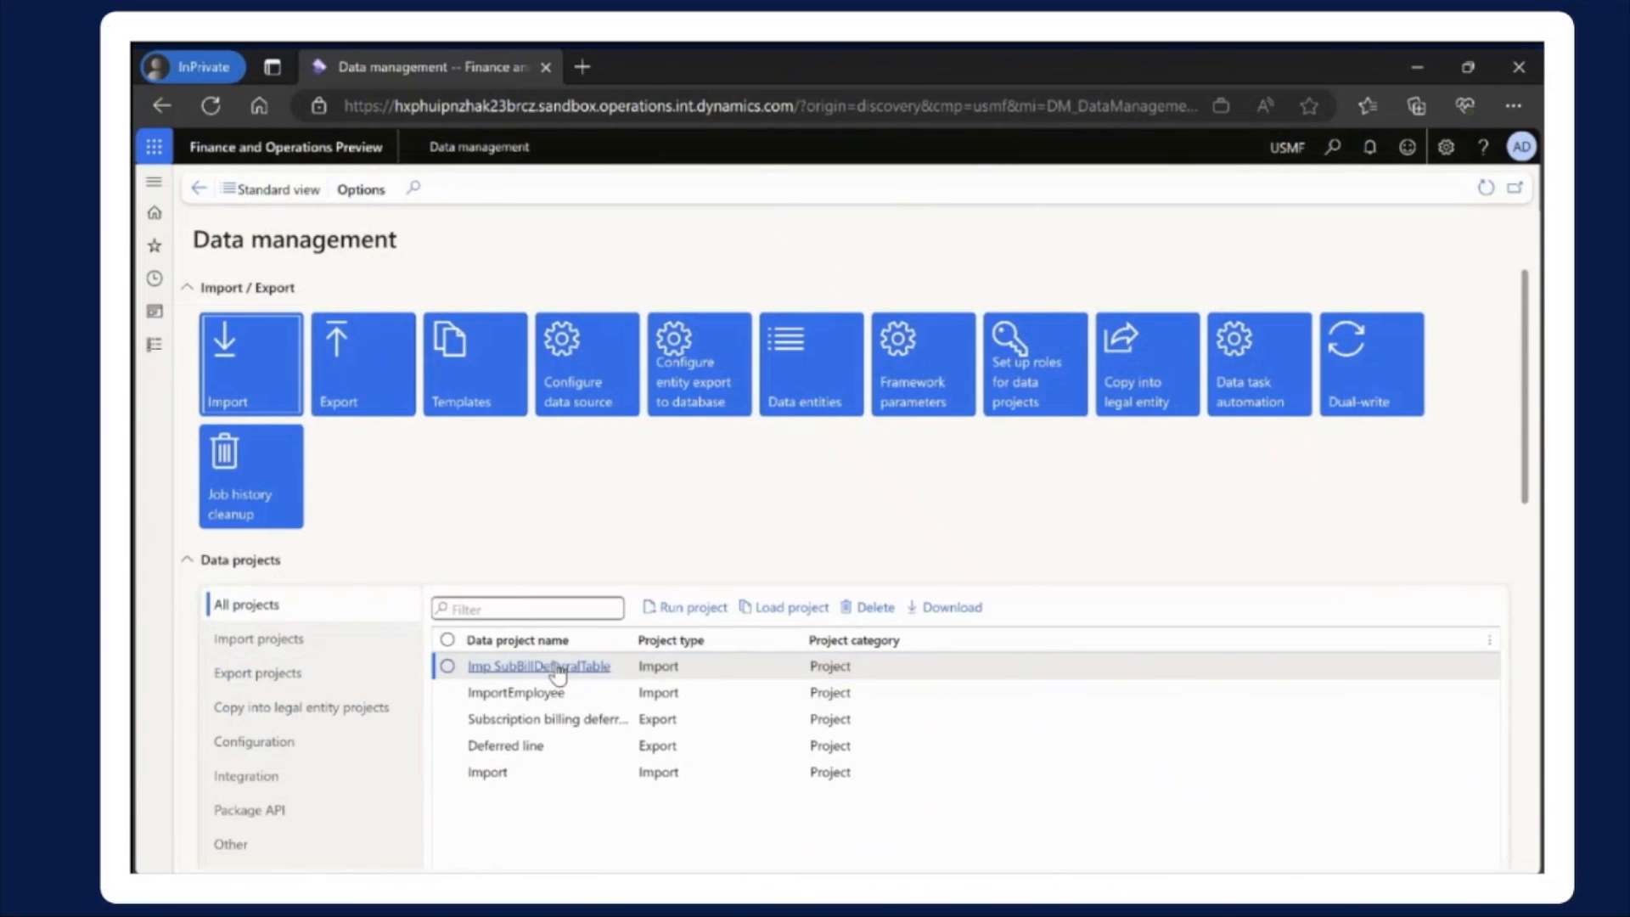
Open the Imp SubBillDeferralTable project, check the auto-generated deferral schedule number line in its source-to-staging mapping details, and return
left_click(557, 669)
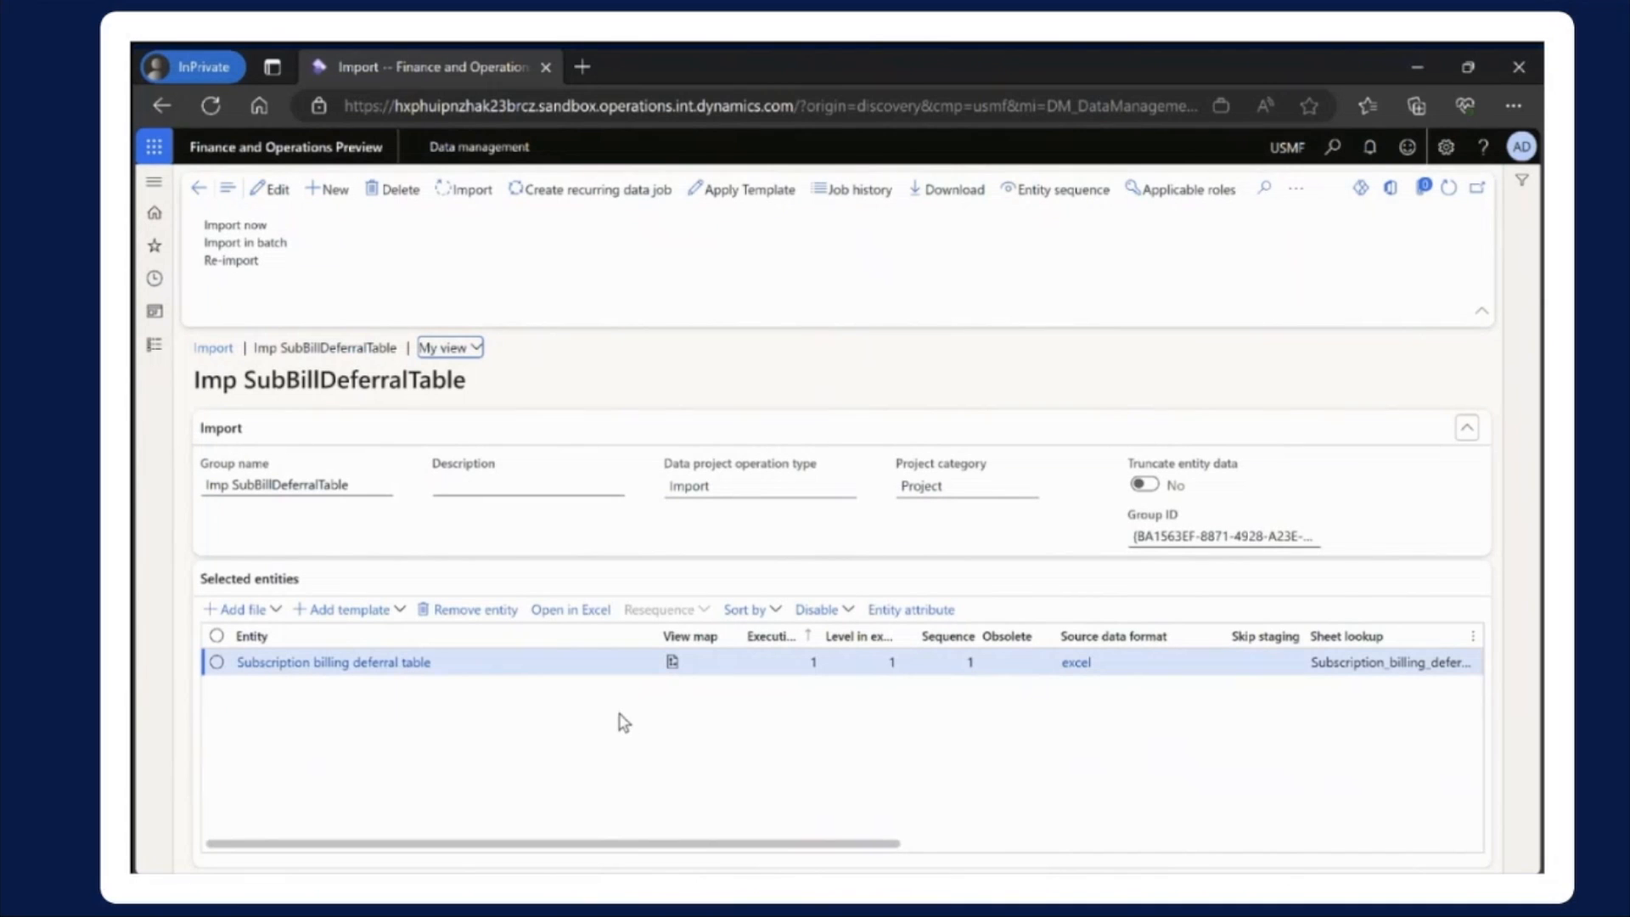
left_click(672, 663)
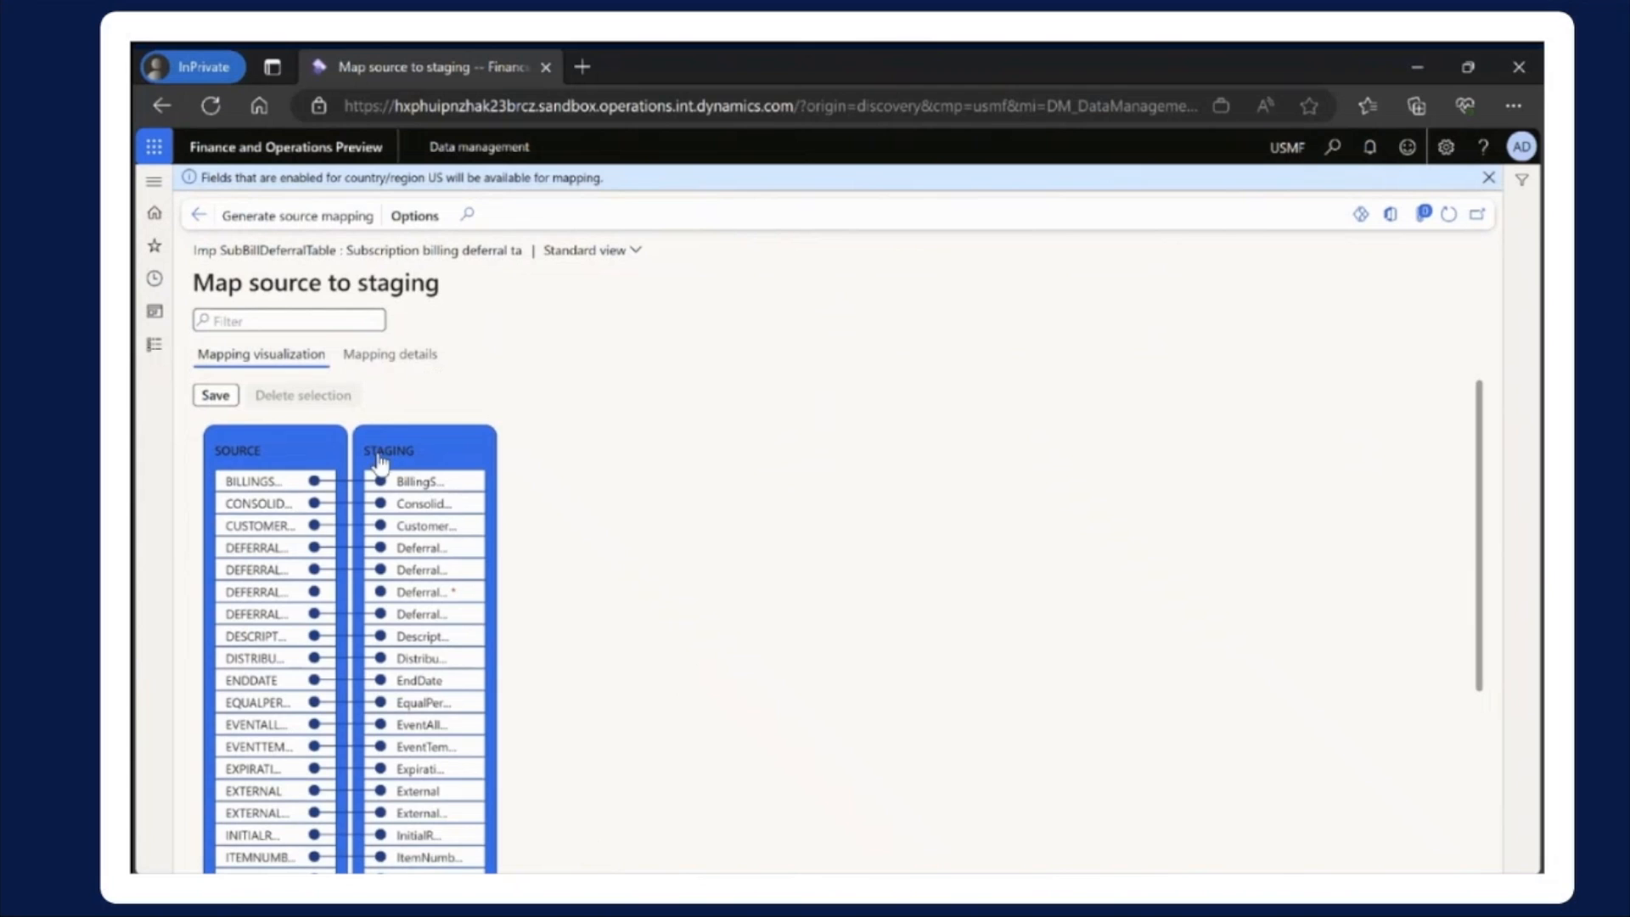
left_click(390, 354)
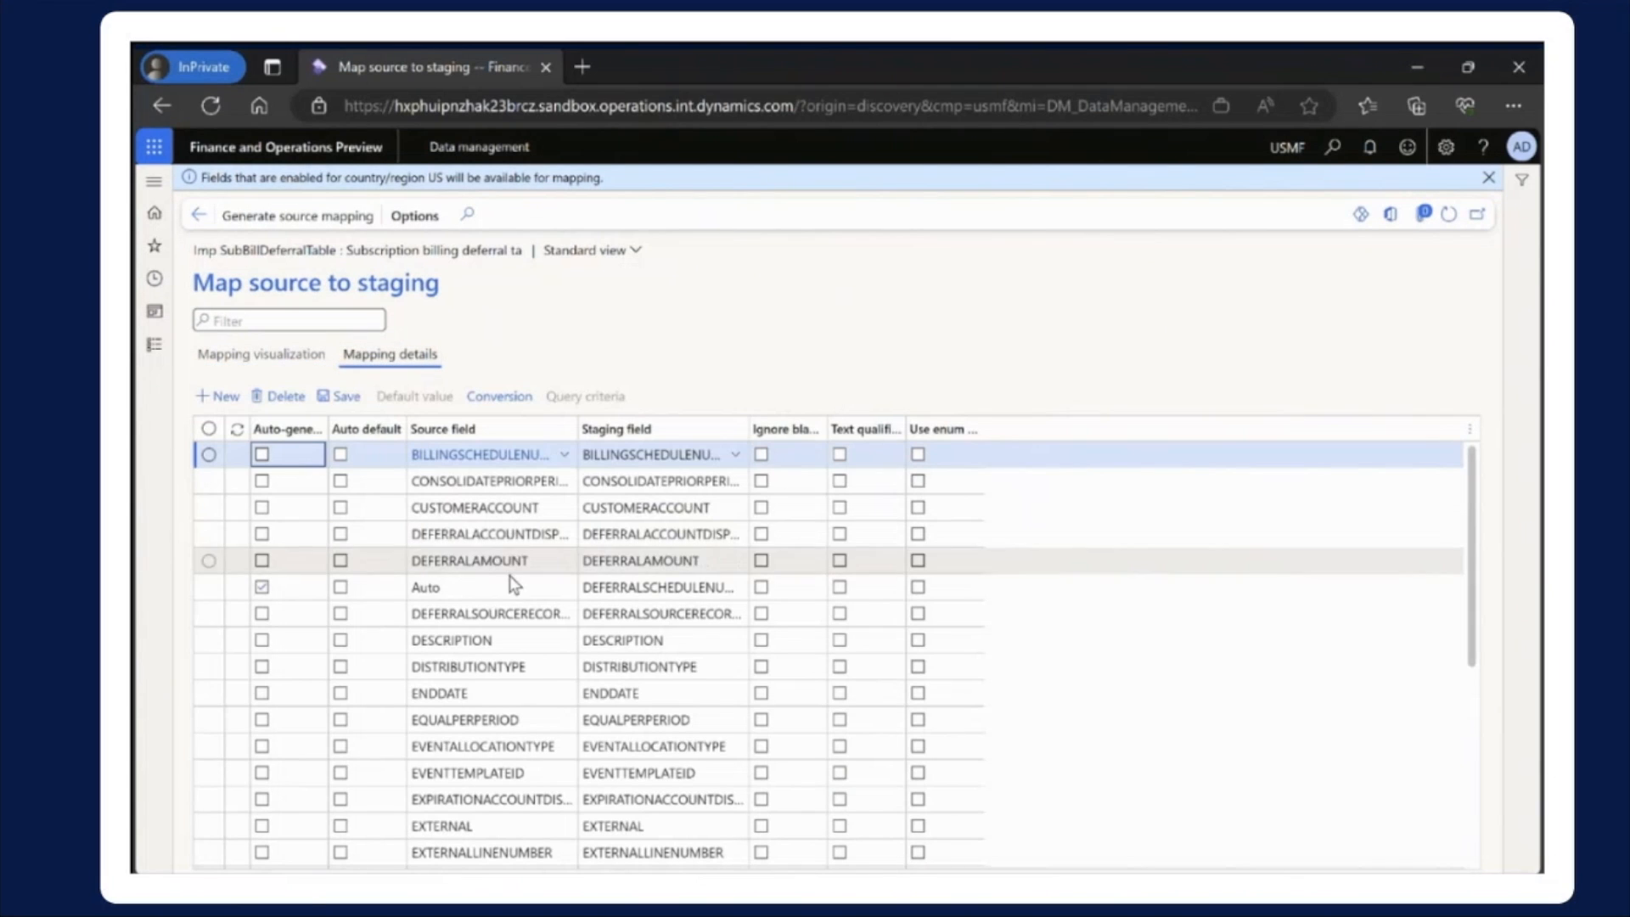
left_click(979, 594)
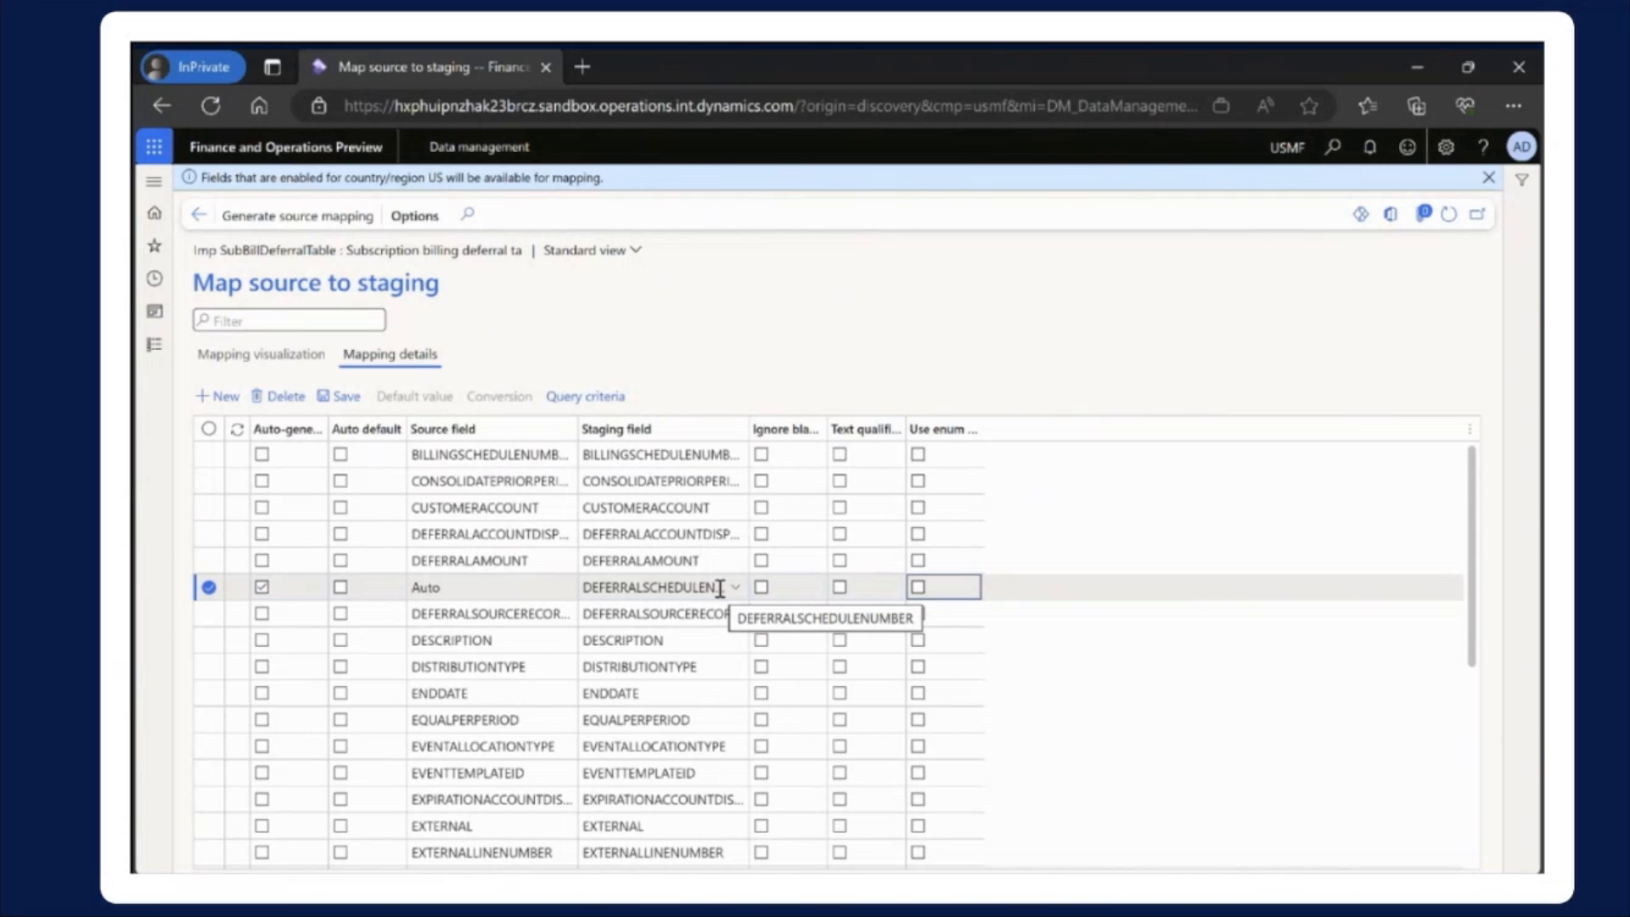
left_click(199, 219)
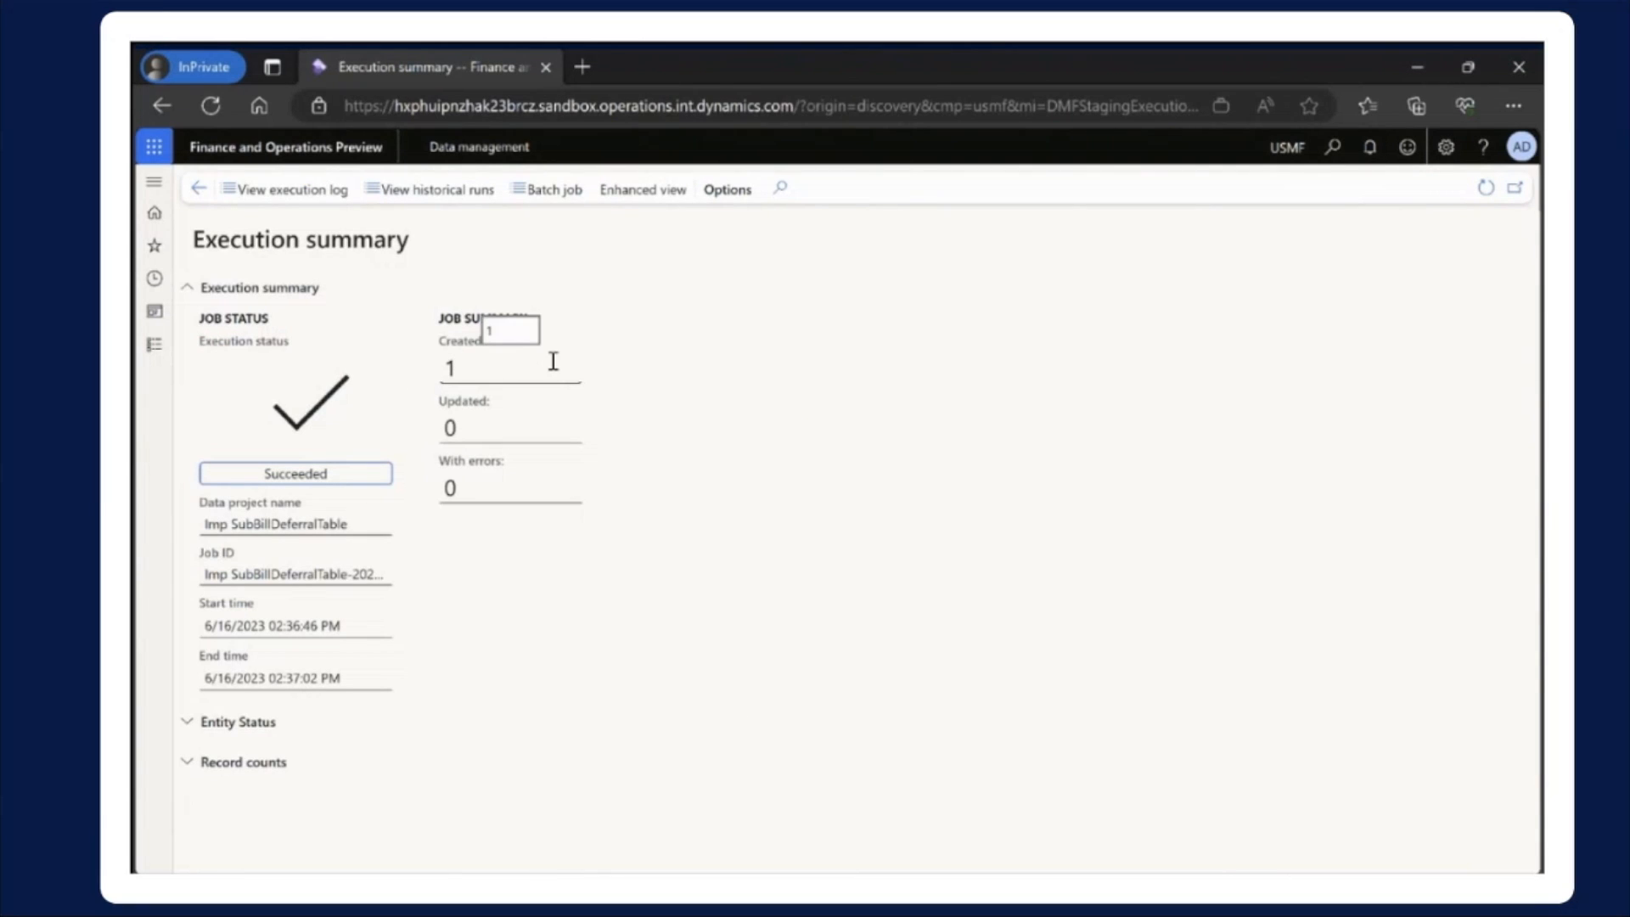
Open the list of all deferral schedules under Revenue and expense deferrals in the Subscription billing module
left_click(154, 355)
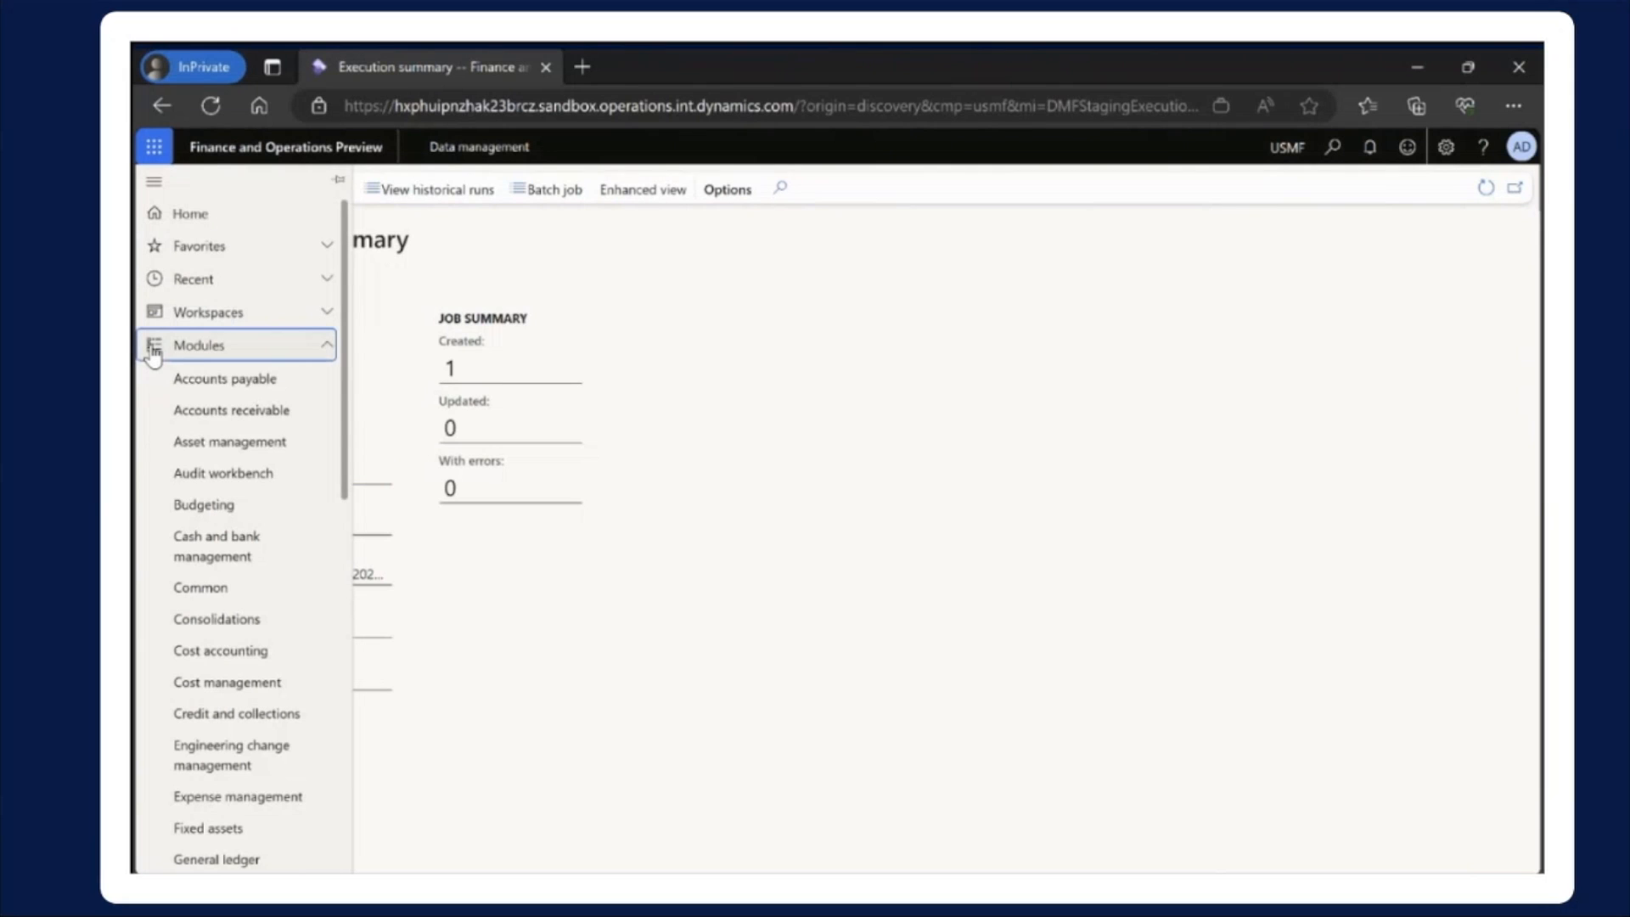
scroll(251, 662, "down", 3)
scroll(242, 661, "down", 6)
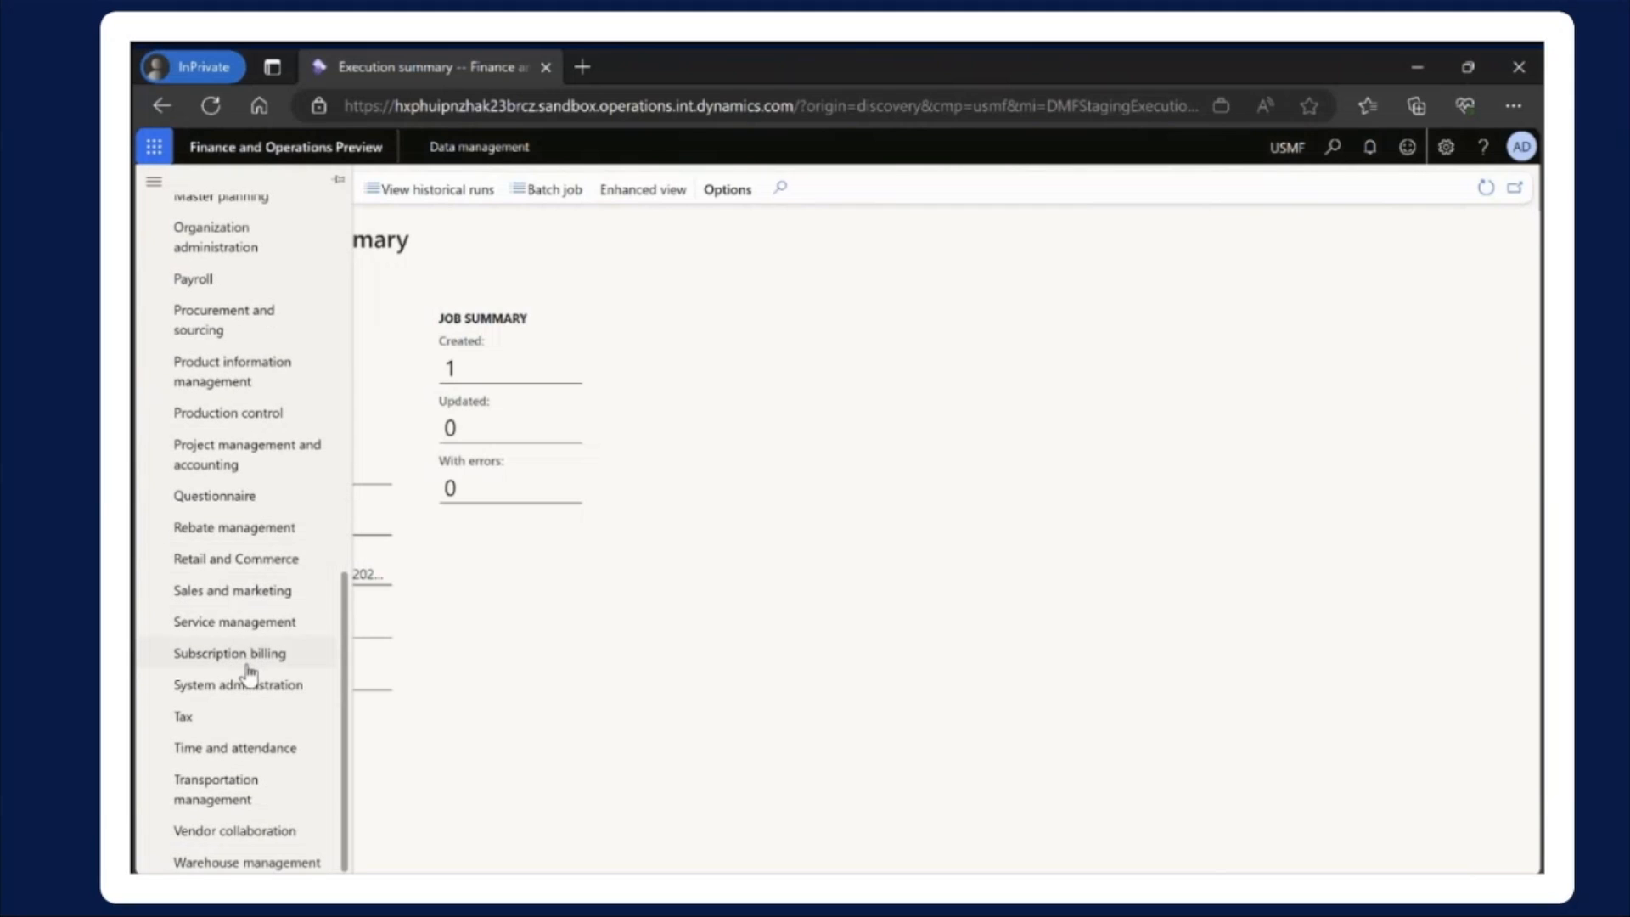
left_click(247, 660)
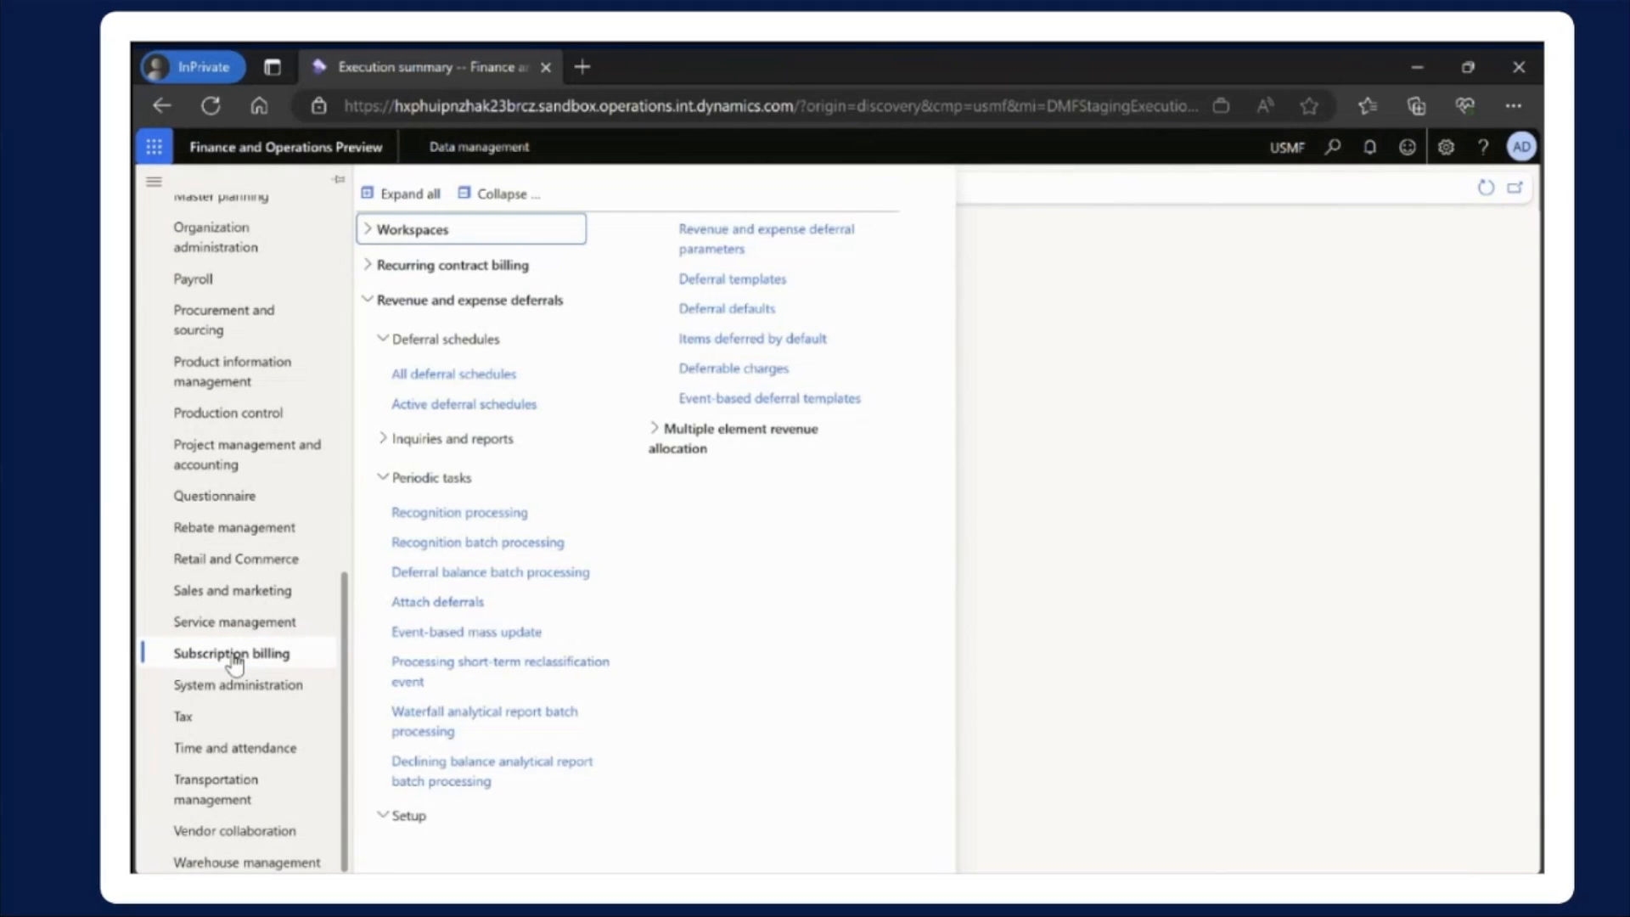
left_click(463, 383)
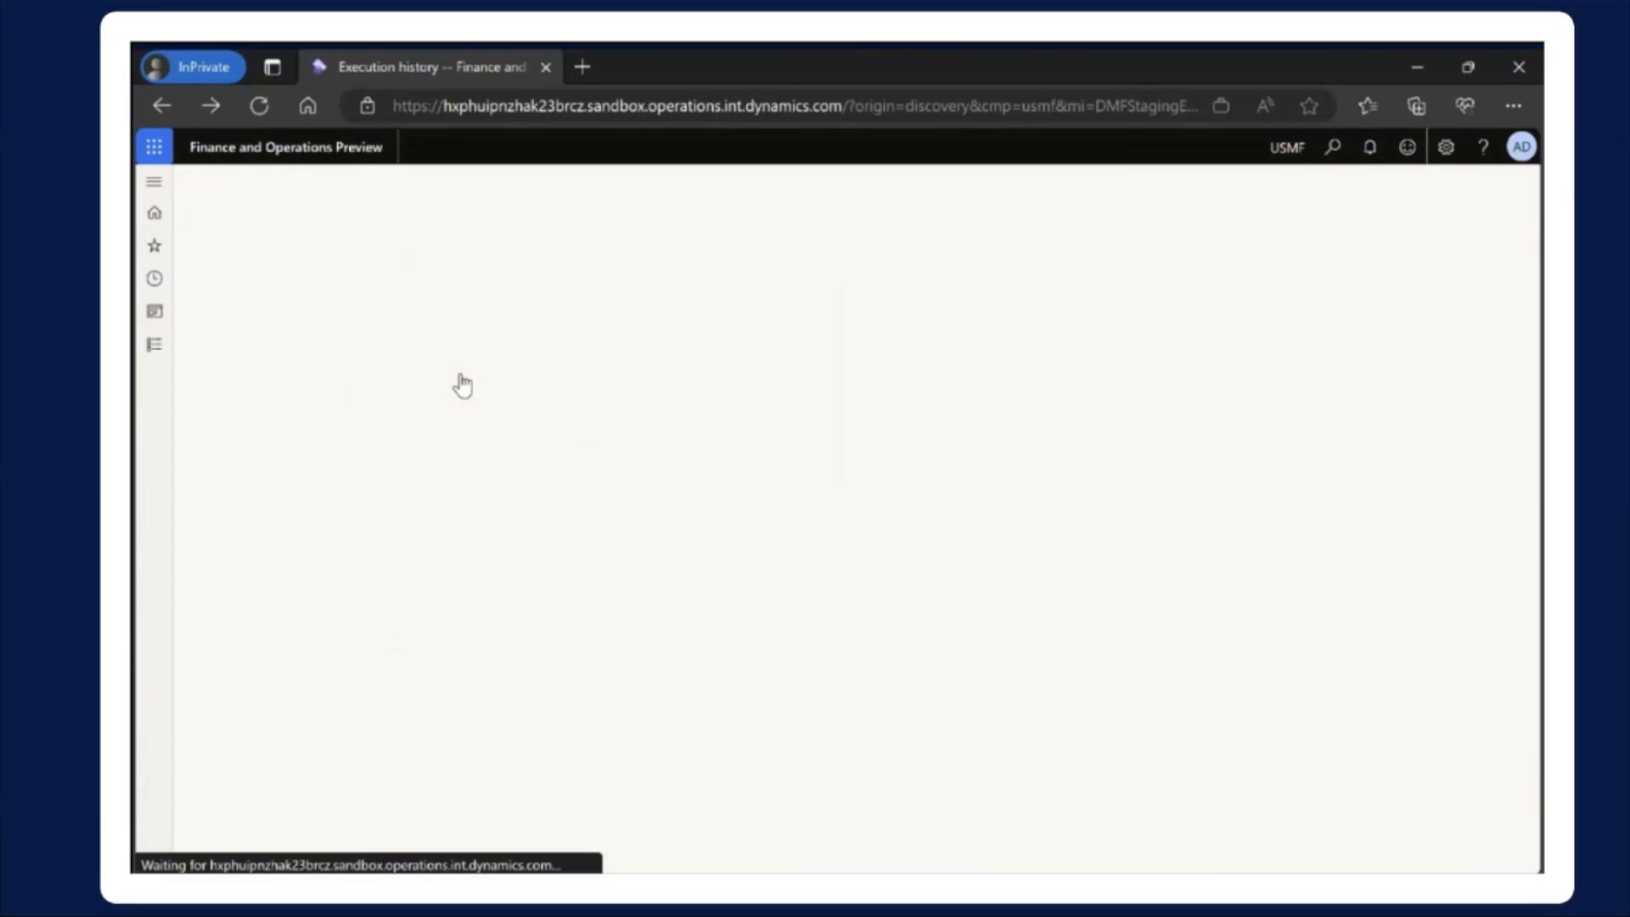
Open the second listed sales order deferral schedule and select the total amount in its header
left_click(399, 499)
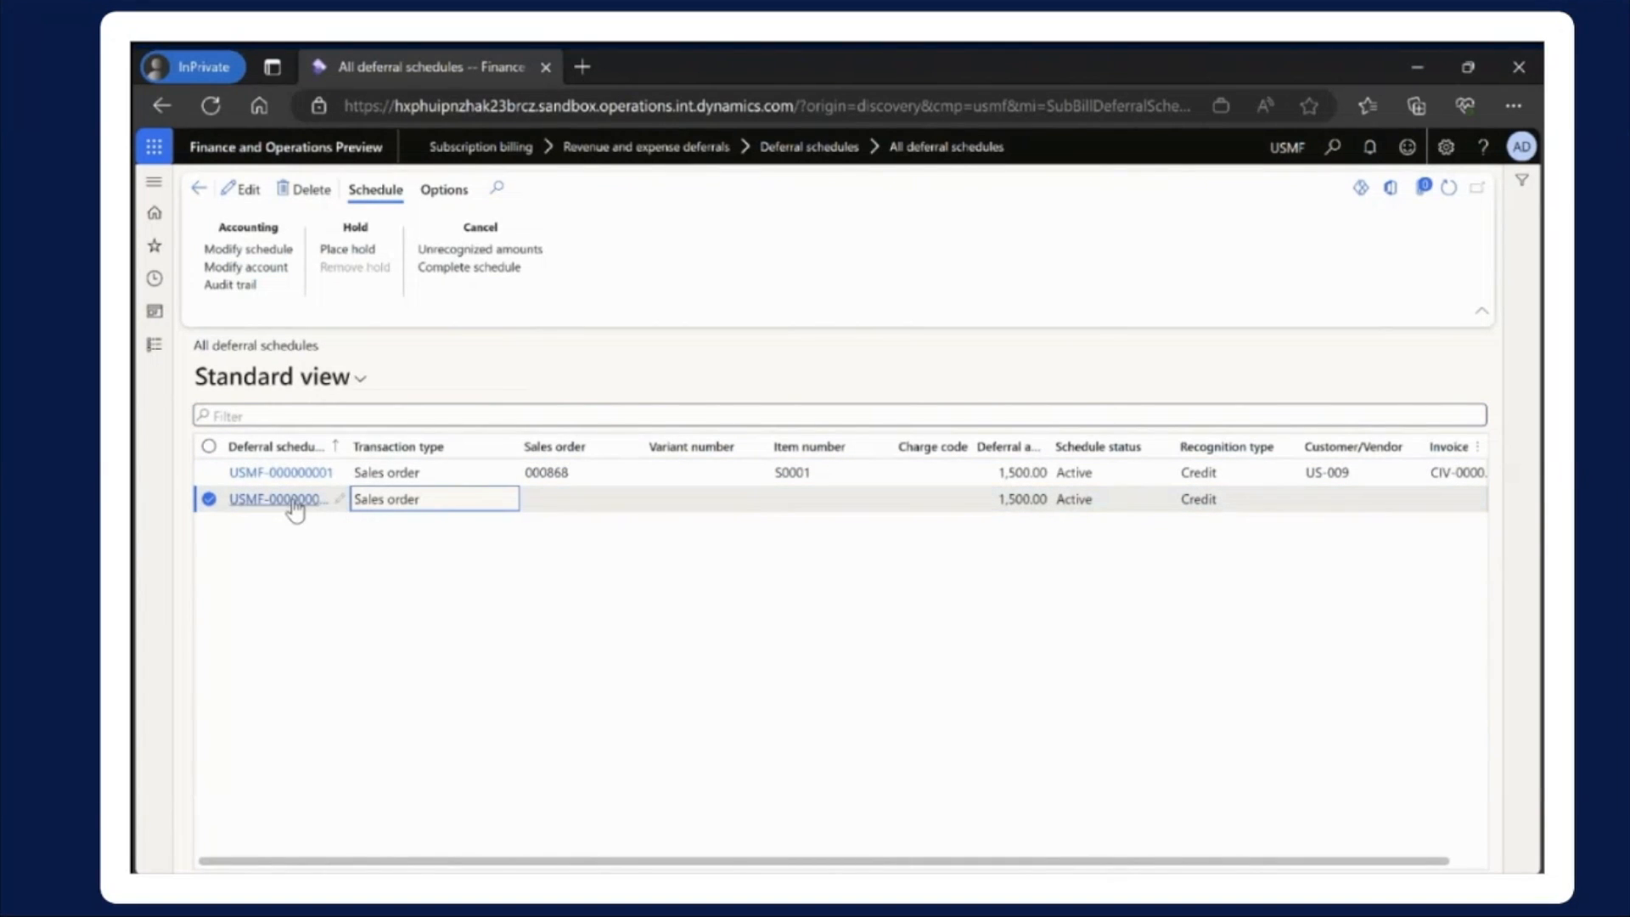
left_click(288, 499)
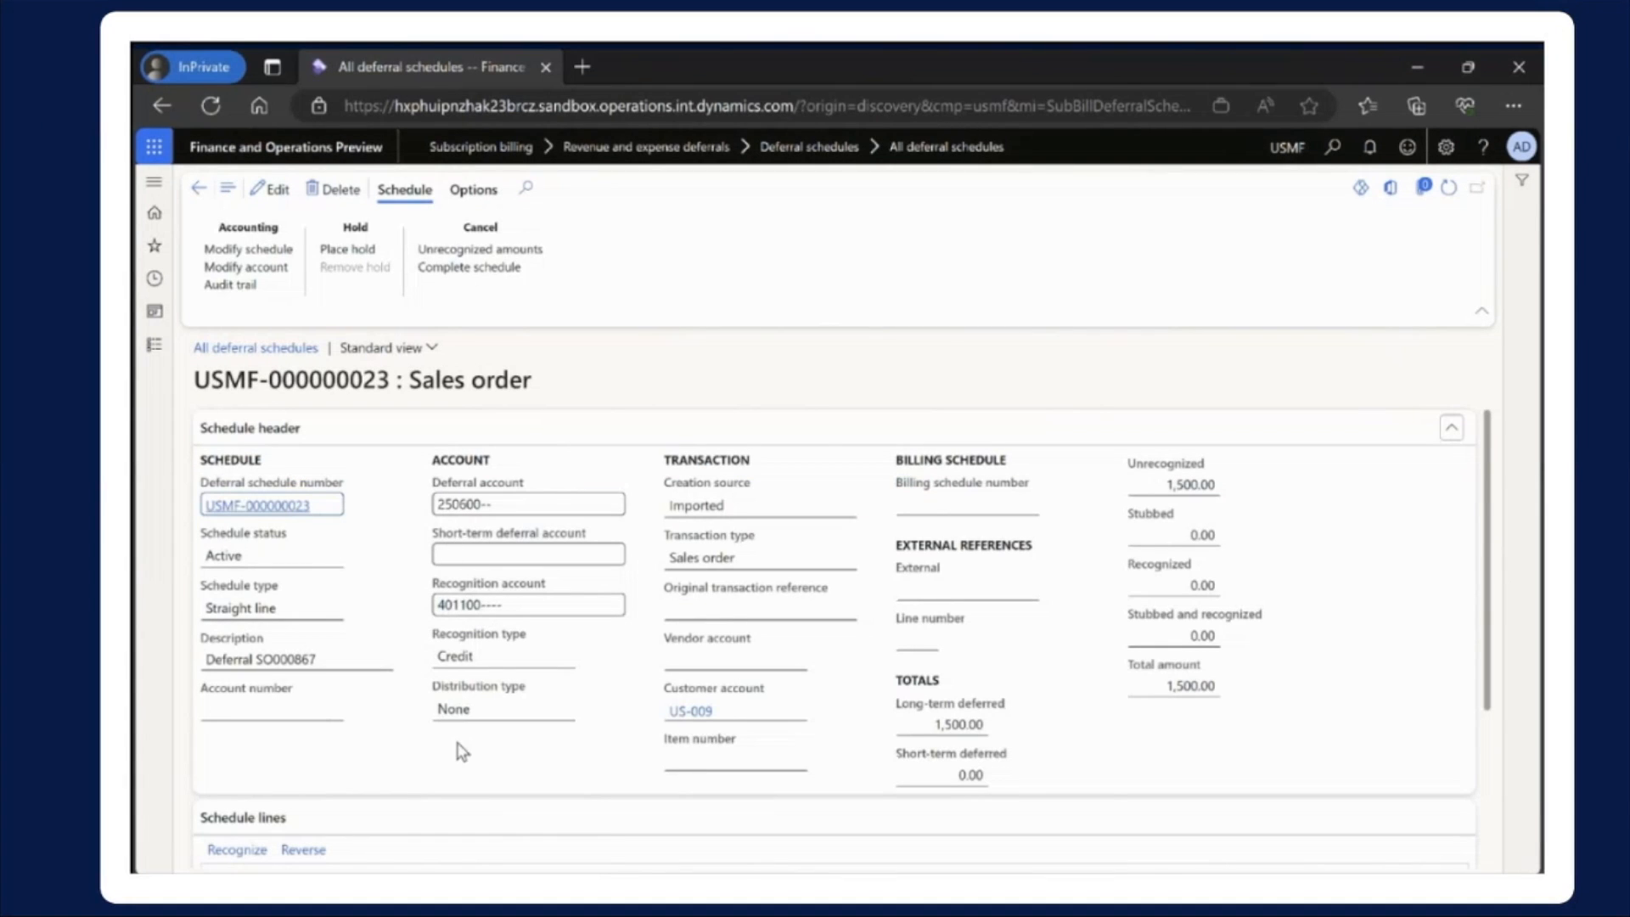
left_click(1153, 687)
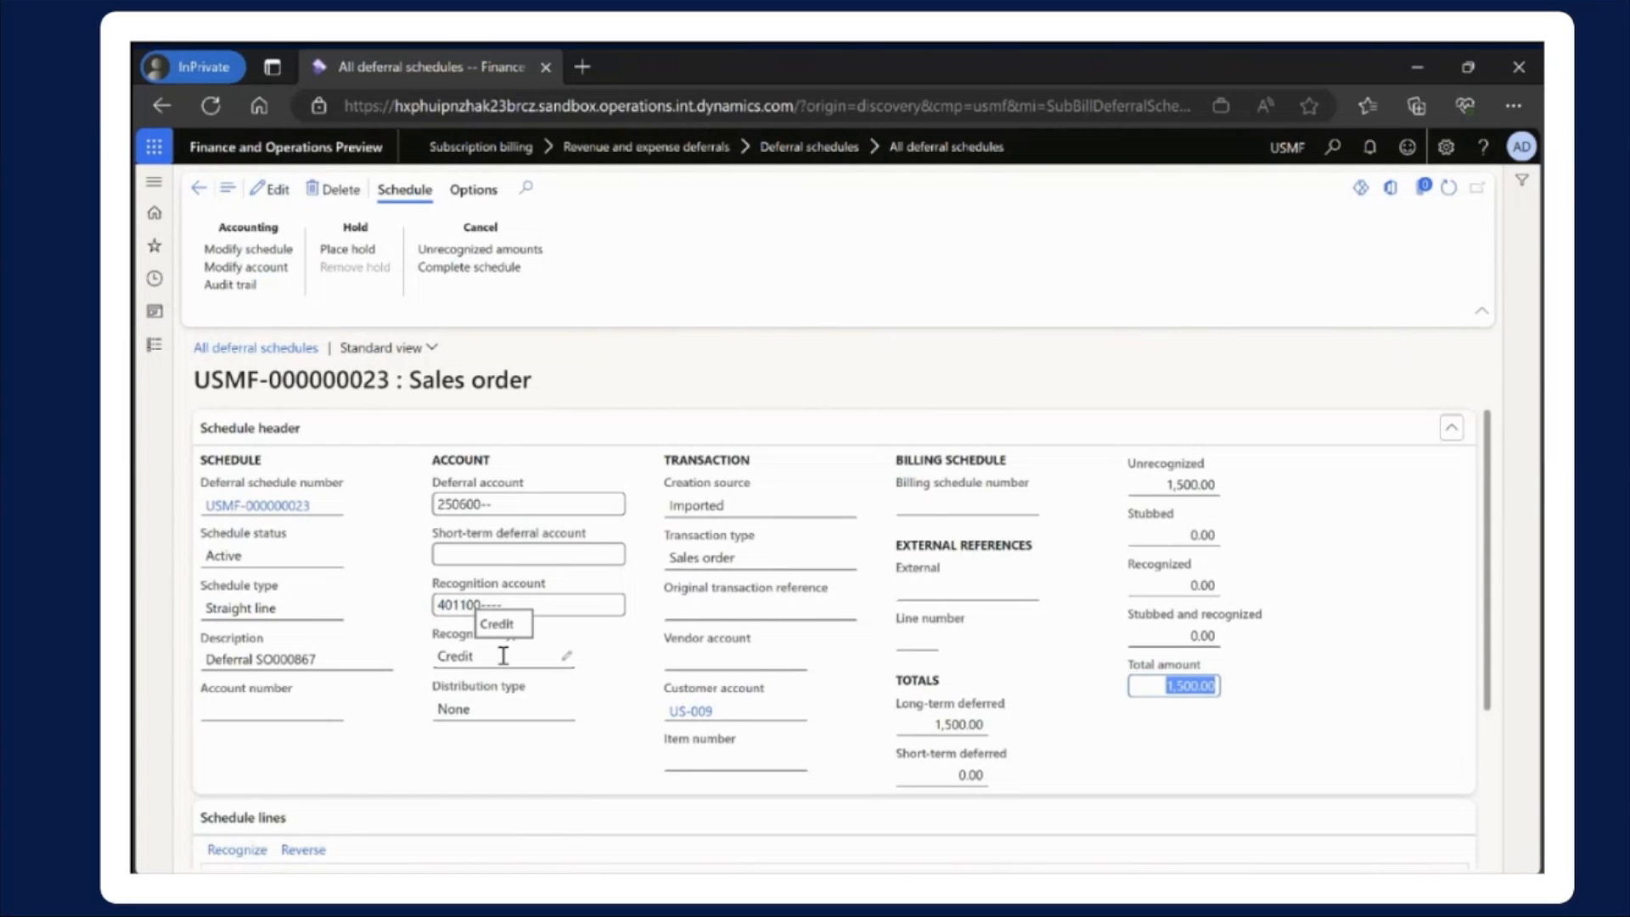
Examine the schedule lines 1 to 12, including start and end dates, amounts and recognition columns, and return to the schedule header
scroll(502, 655, "down", 3)
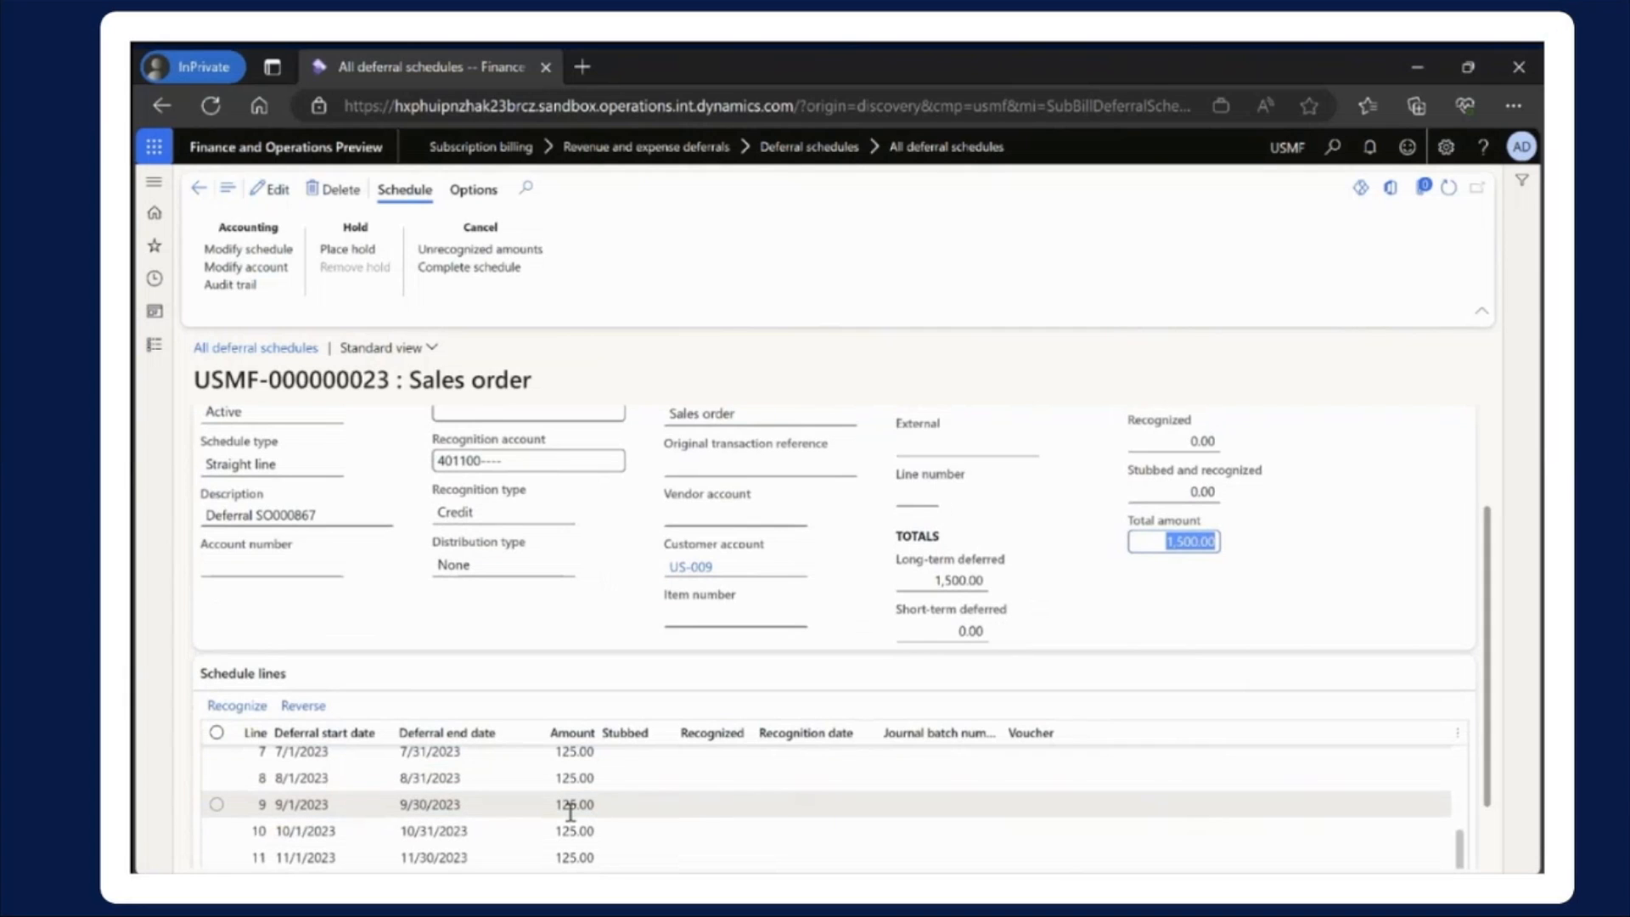
scroll(570, 812, "up", 3)
scroll(570, 808, "down", 3)
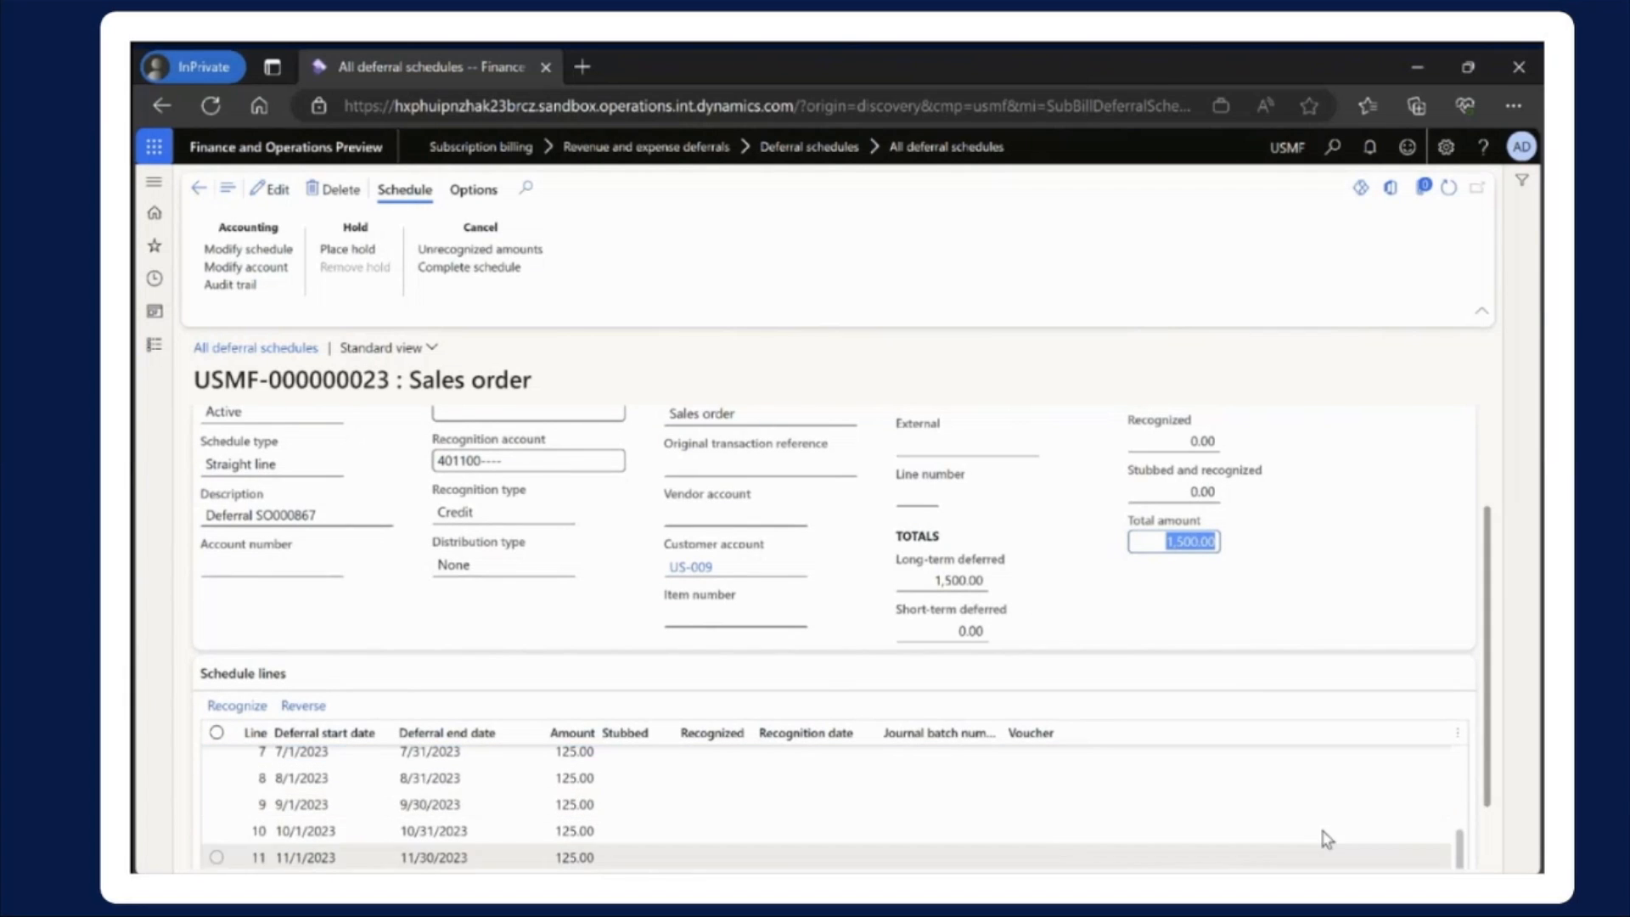
left_click_drag(1488, 738, 1482, 775)
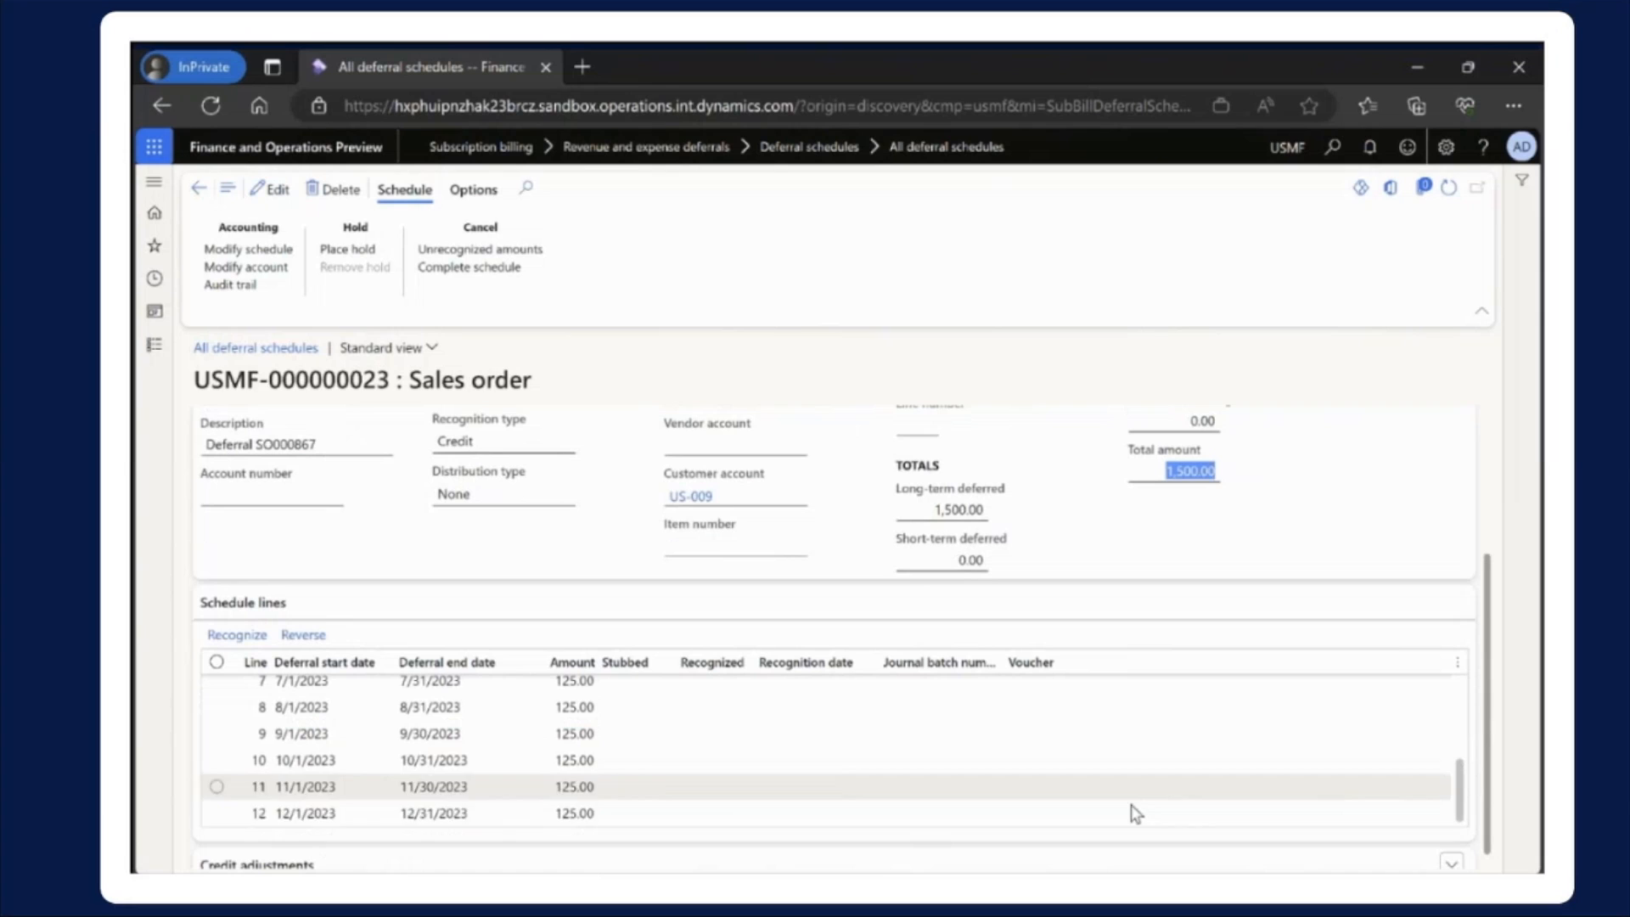
scroll(512, 764, "up", 3)
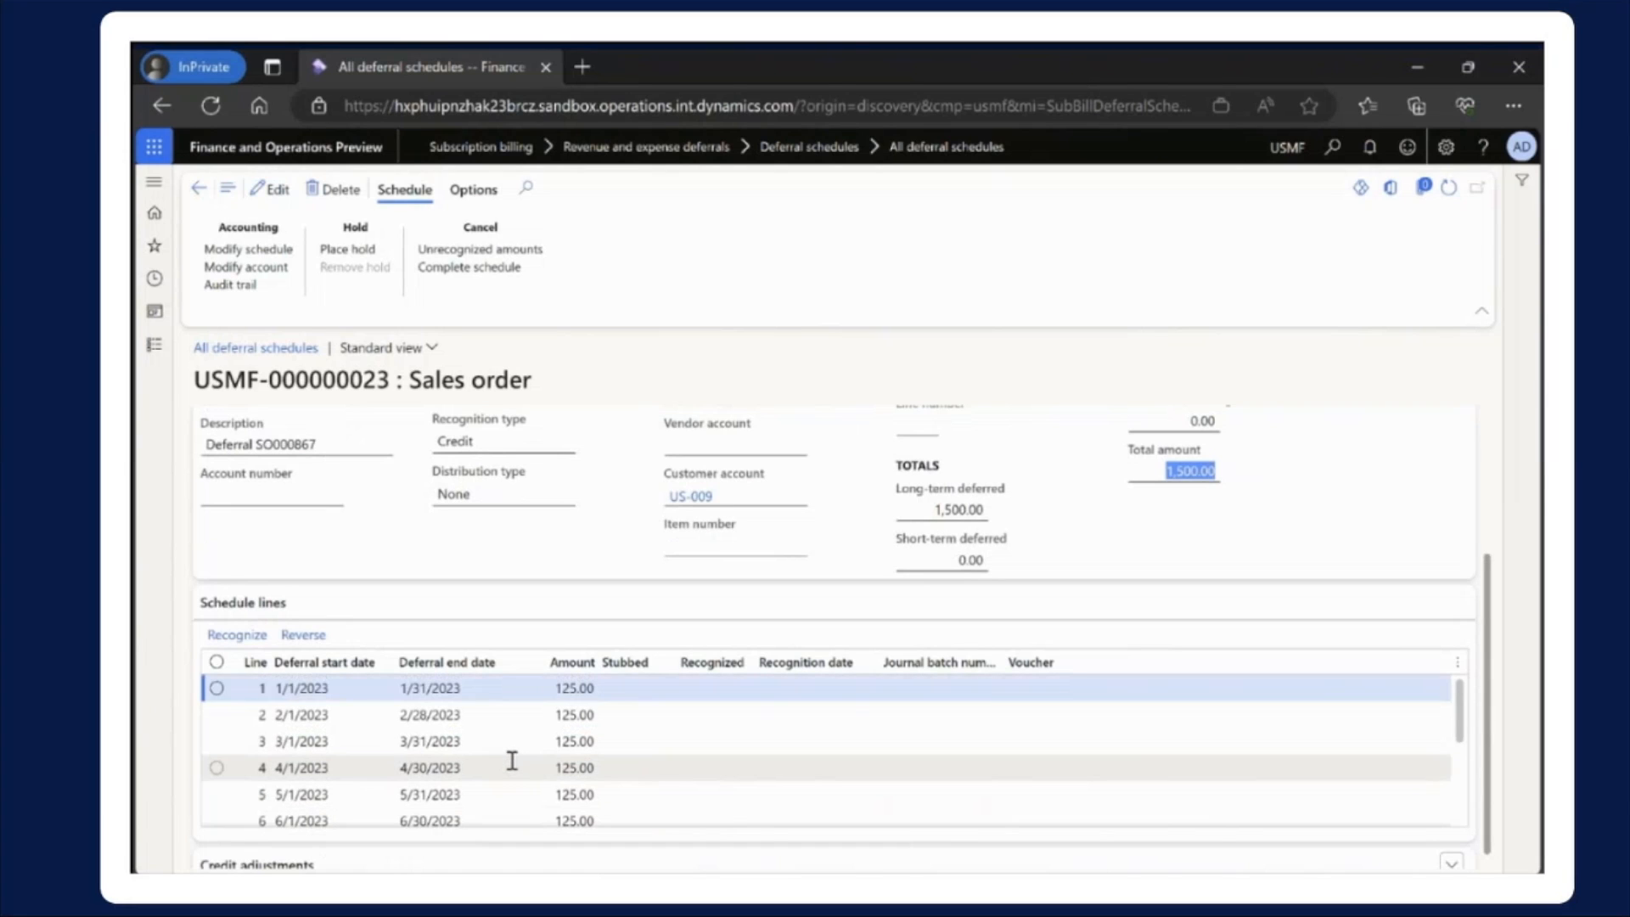
scroll(512, 760, "down", 3)
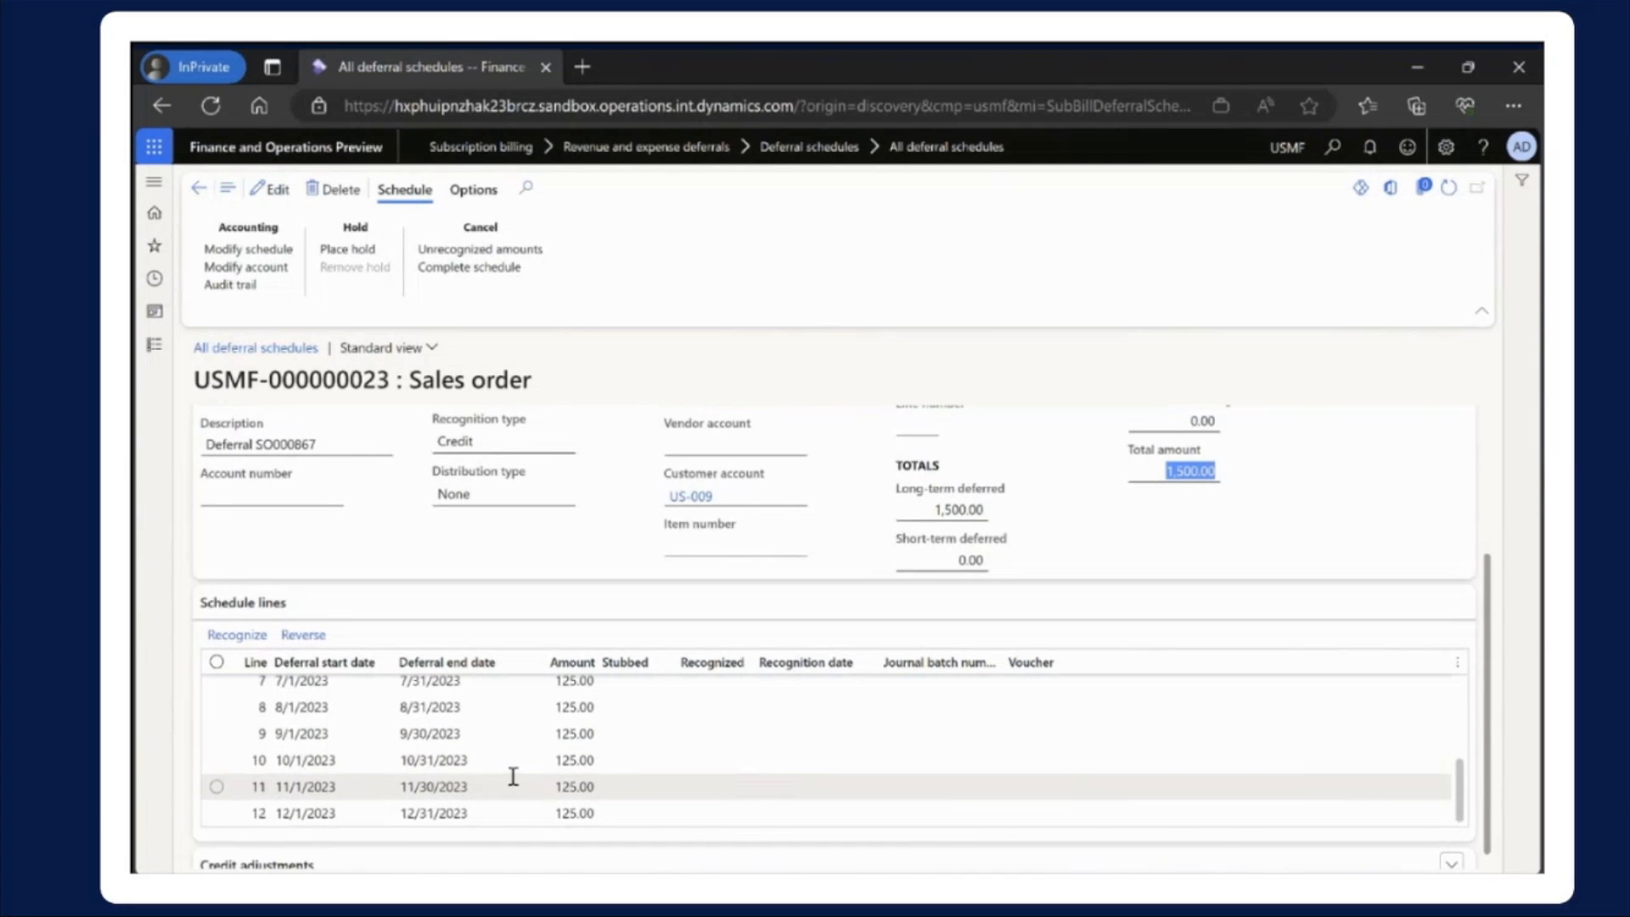
scroll(520, 776, "up", 3)
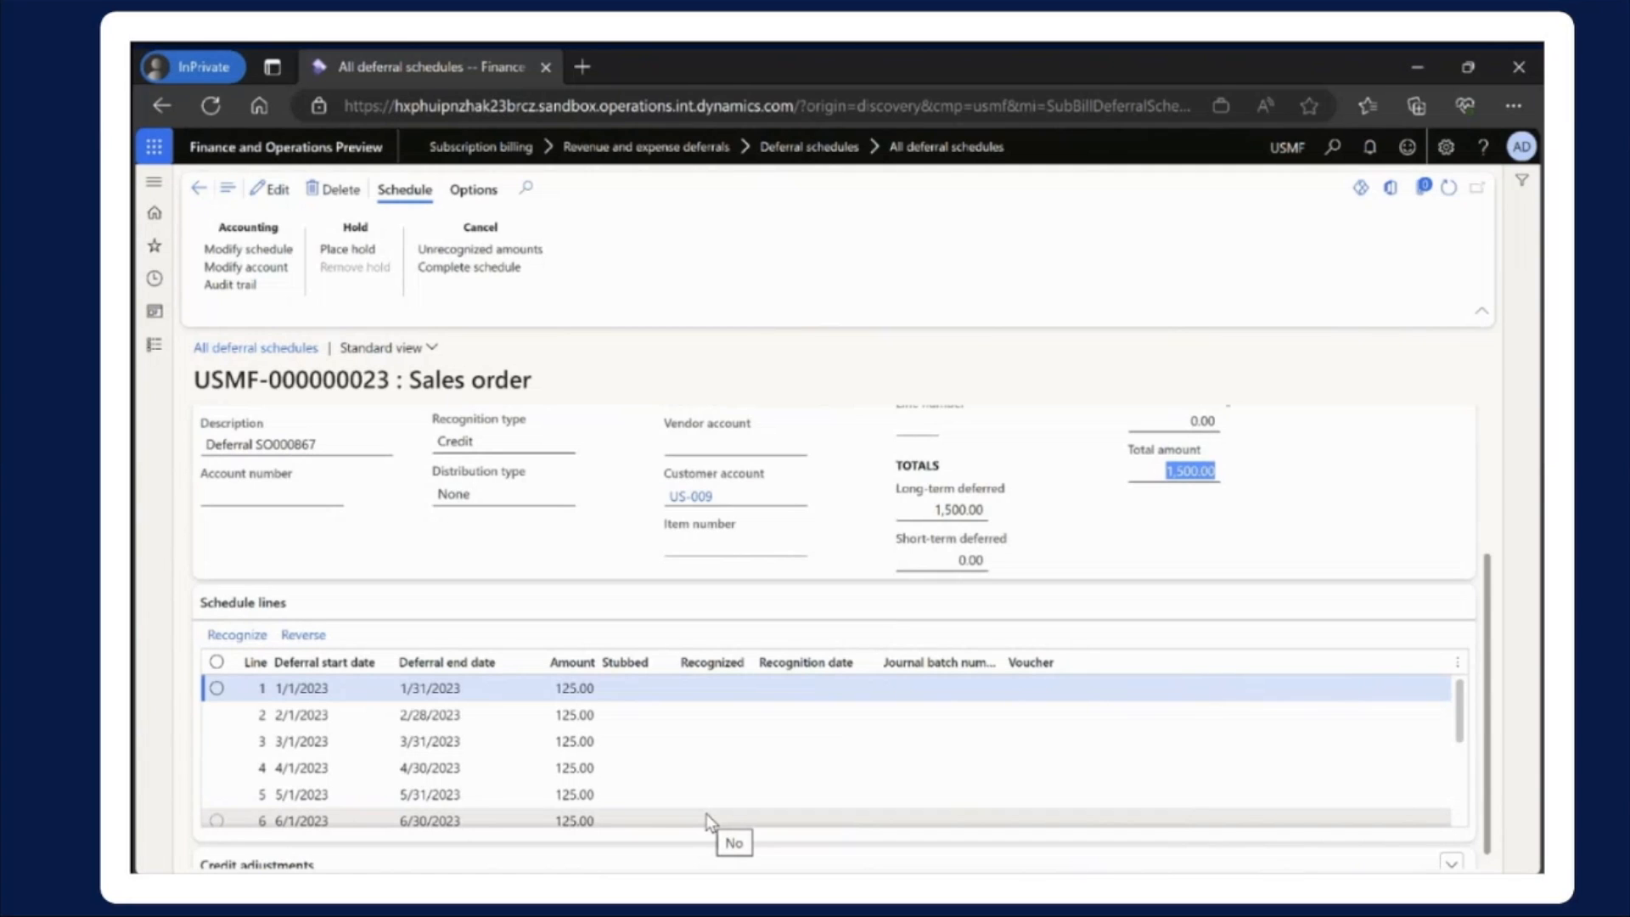
scroll(731, 701, "down", 3)
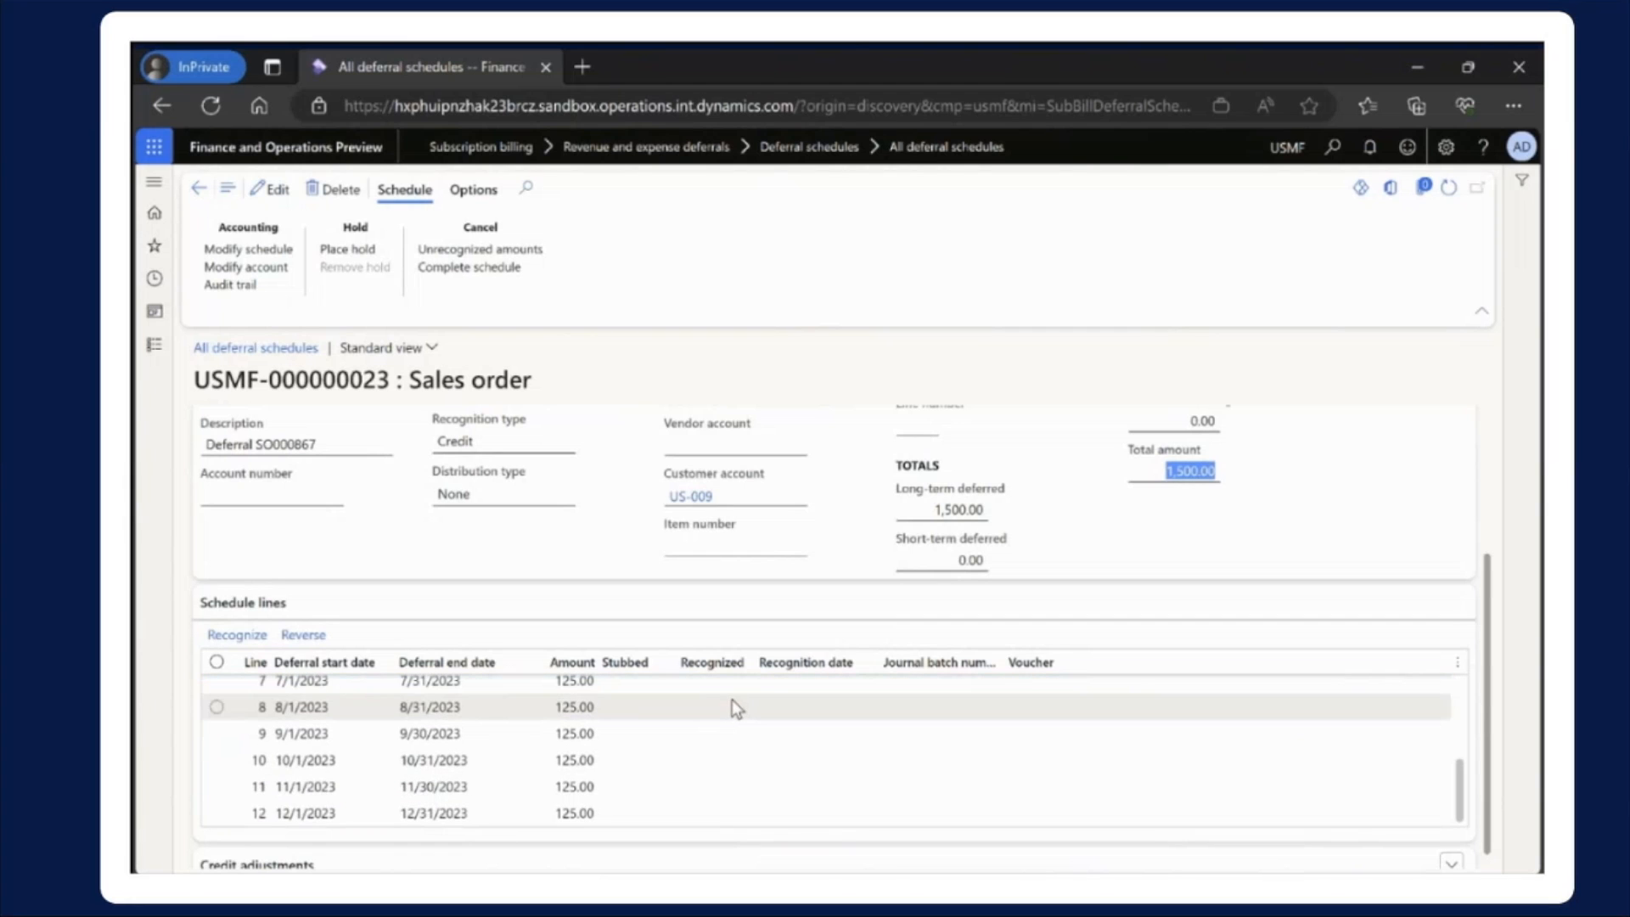
scroll(732, 704, "up", 3)
scroll(635, 746, "down", 2)
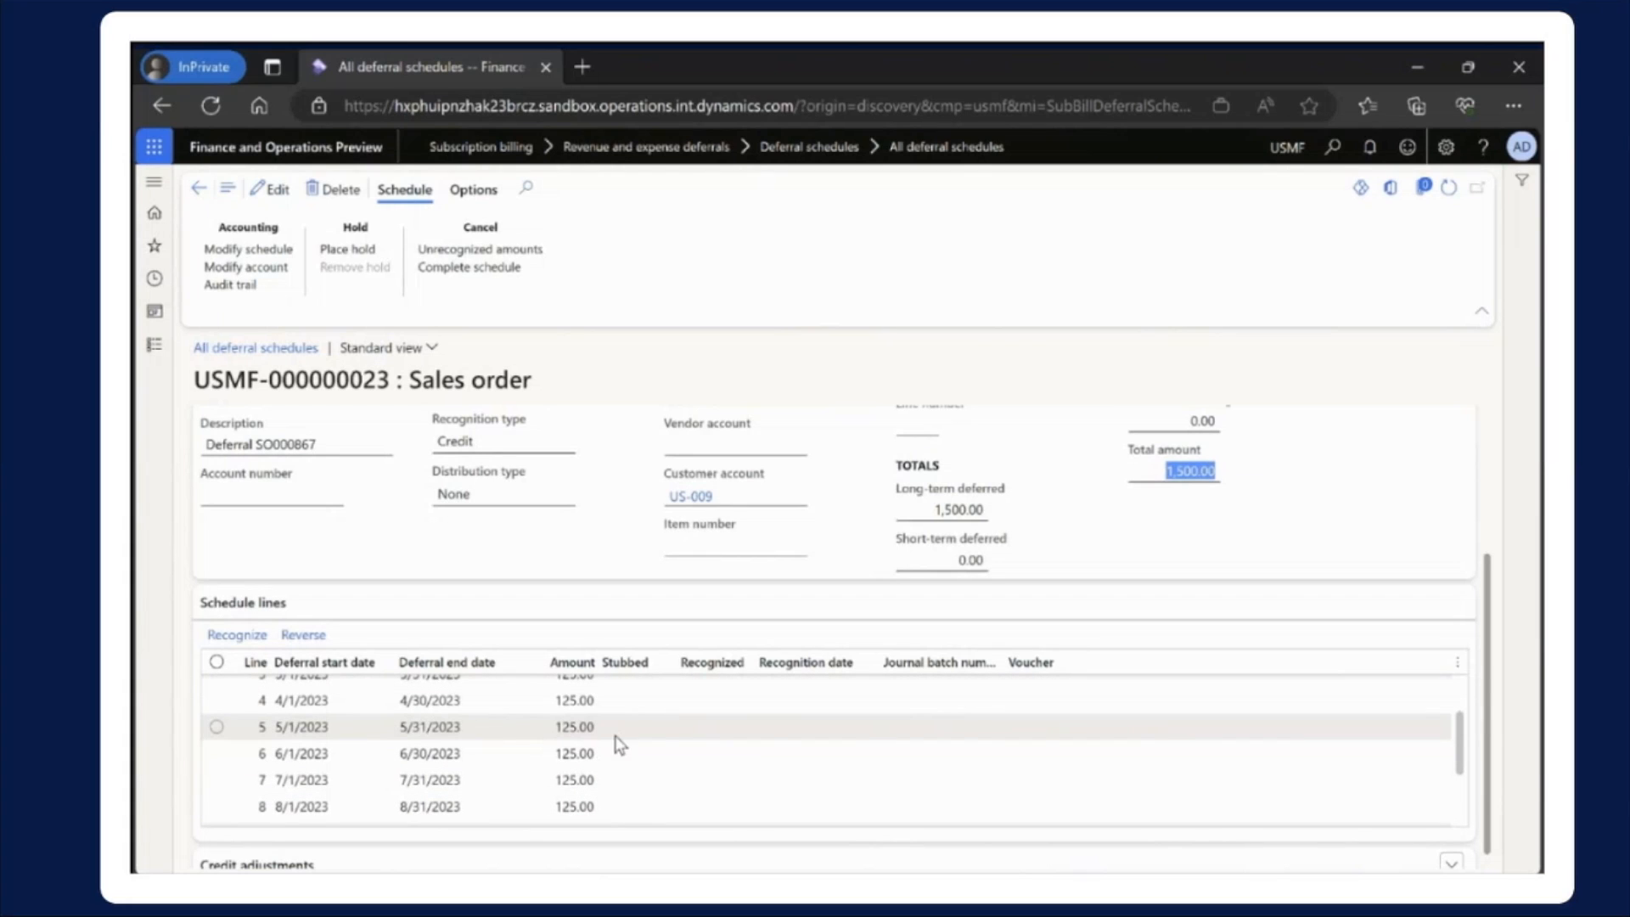
scroll(737, 757, "up", 3)
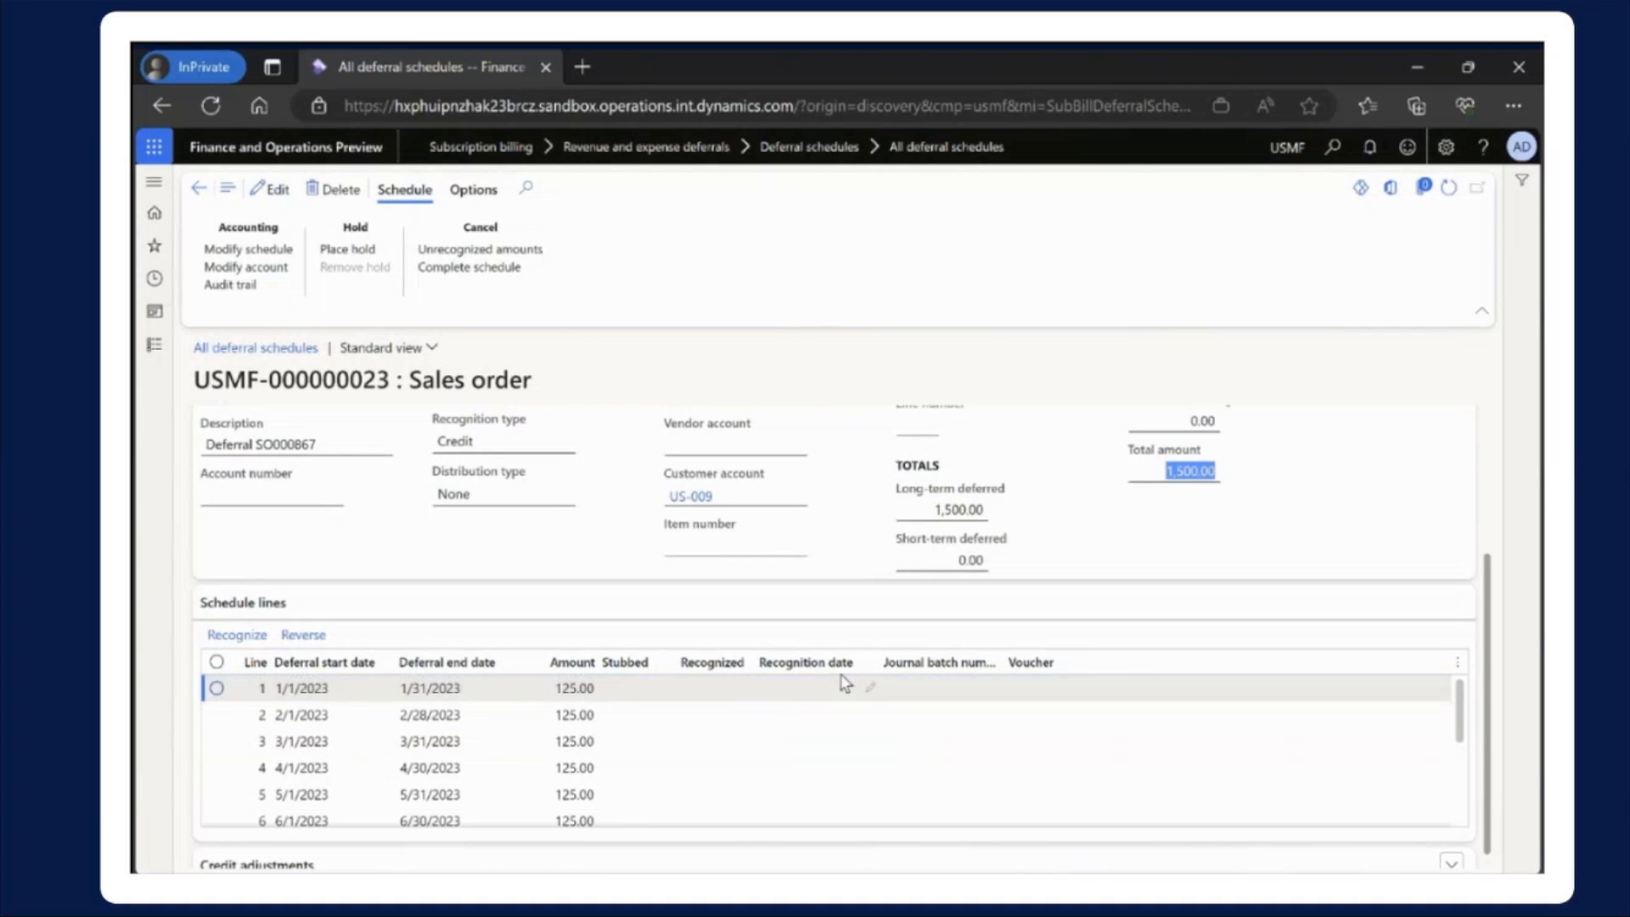
scroll(677, 536, "up", 3)
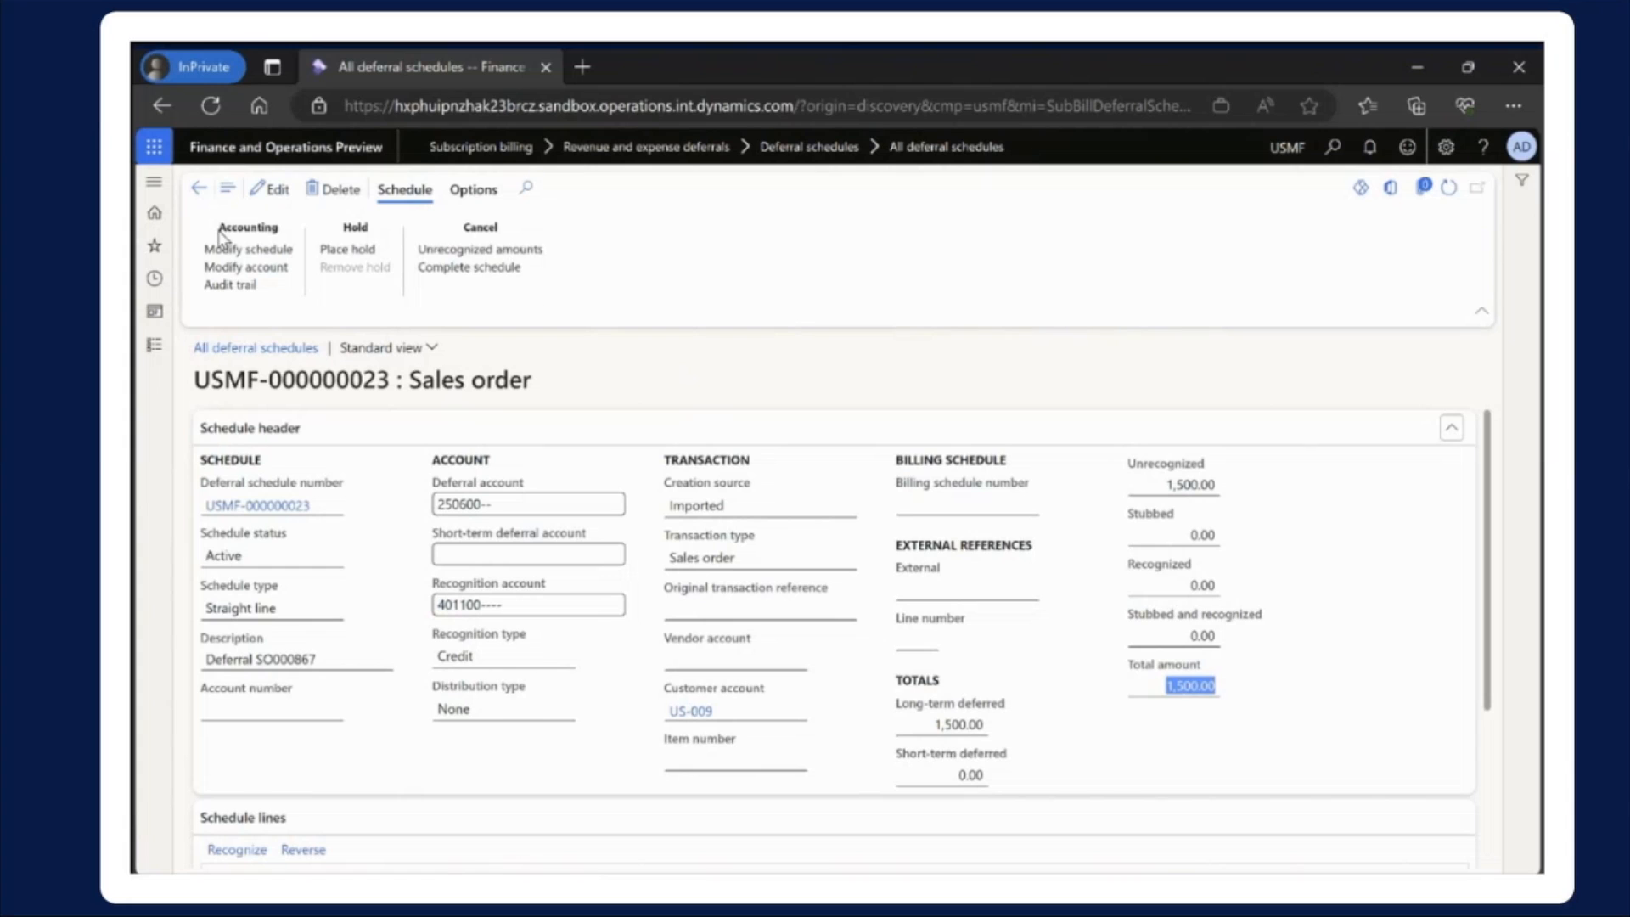
Review the Modify schedule options, toggling equal amounts per period, and the Modify account options, cancelling both without changing the deferral schedule
left_click(246, 250)
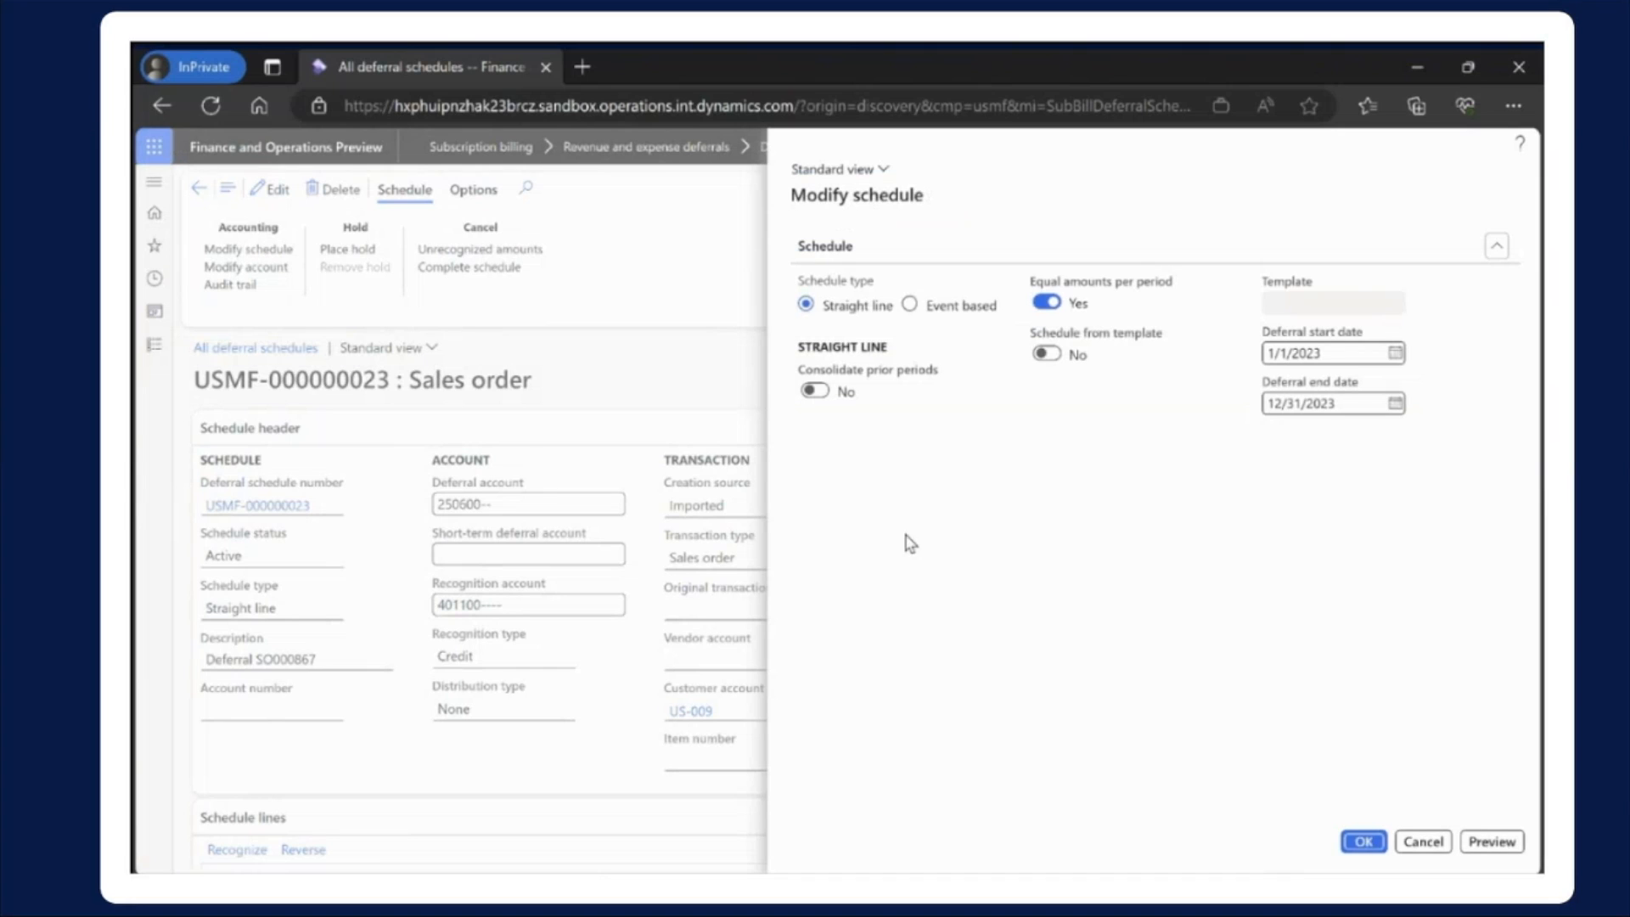
left_click(1044, 304)
left_click(1050, 305)
left_click(1419, 840)
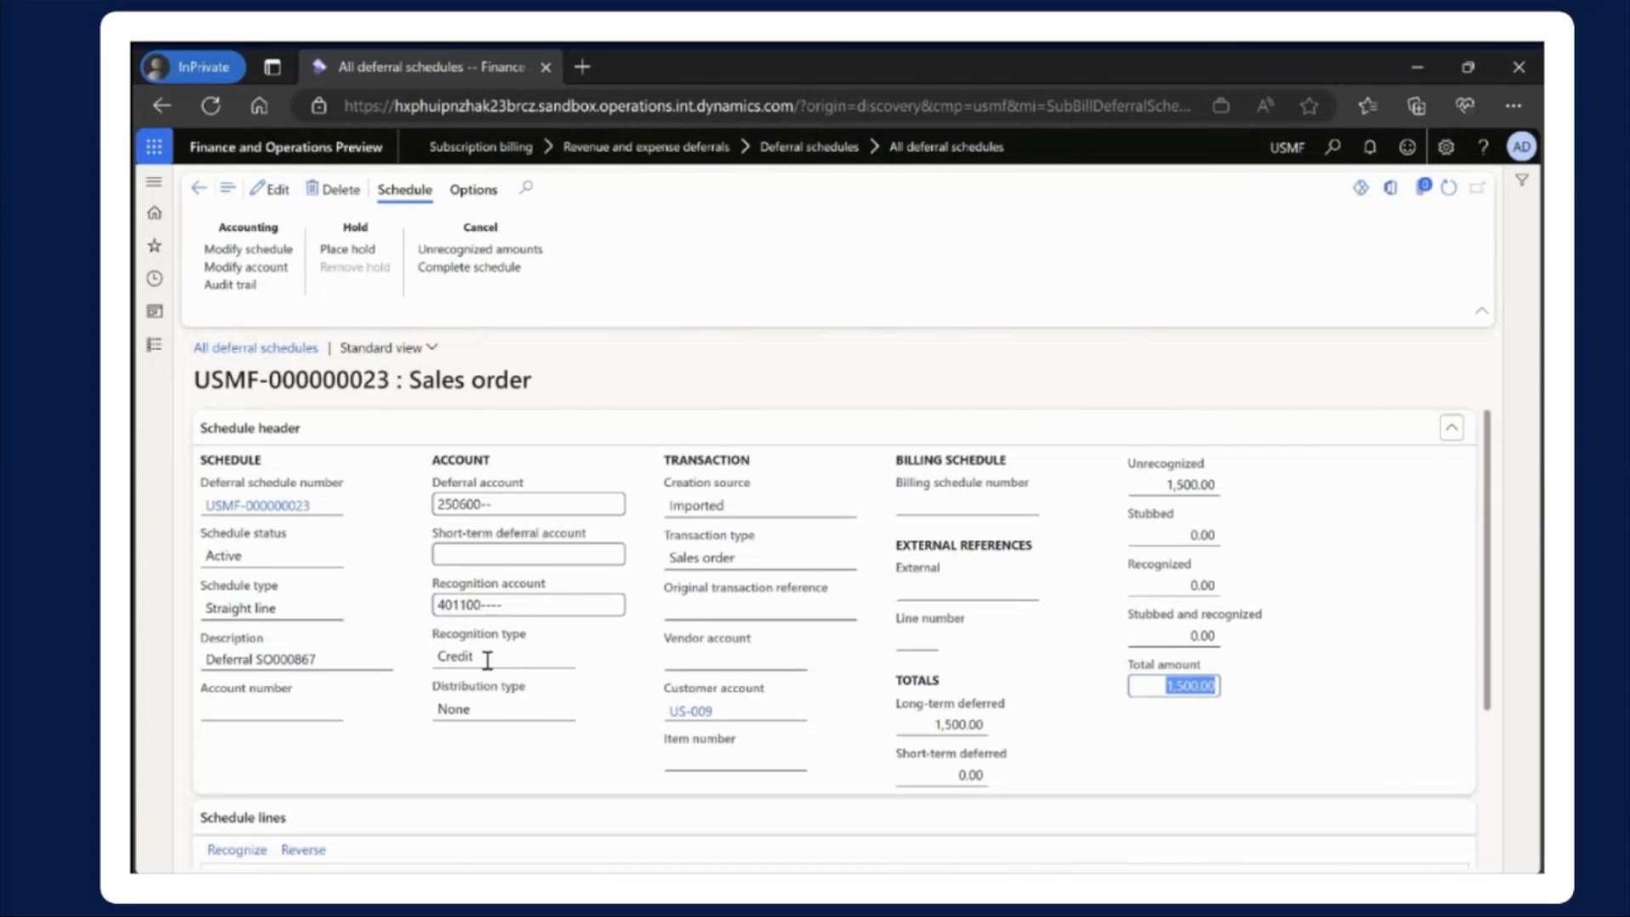
left_click(270, 270)
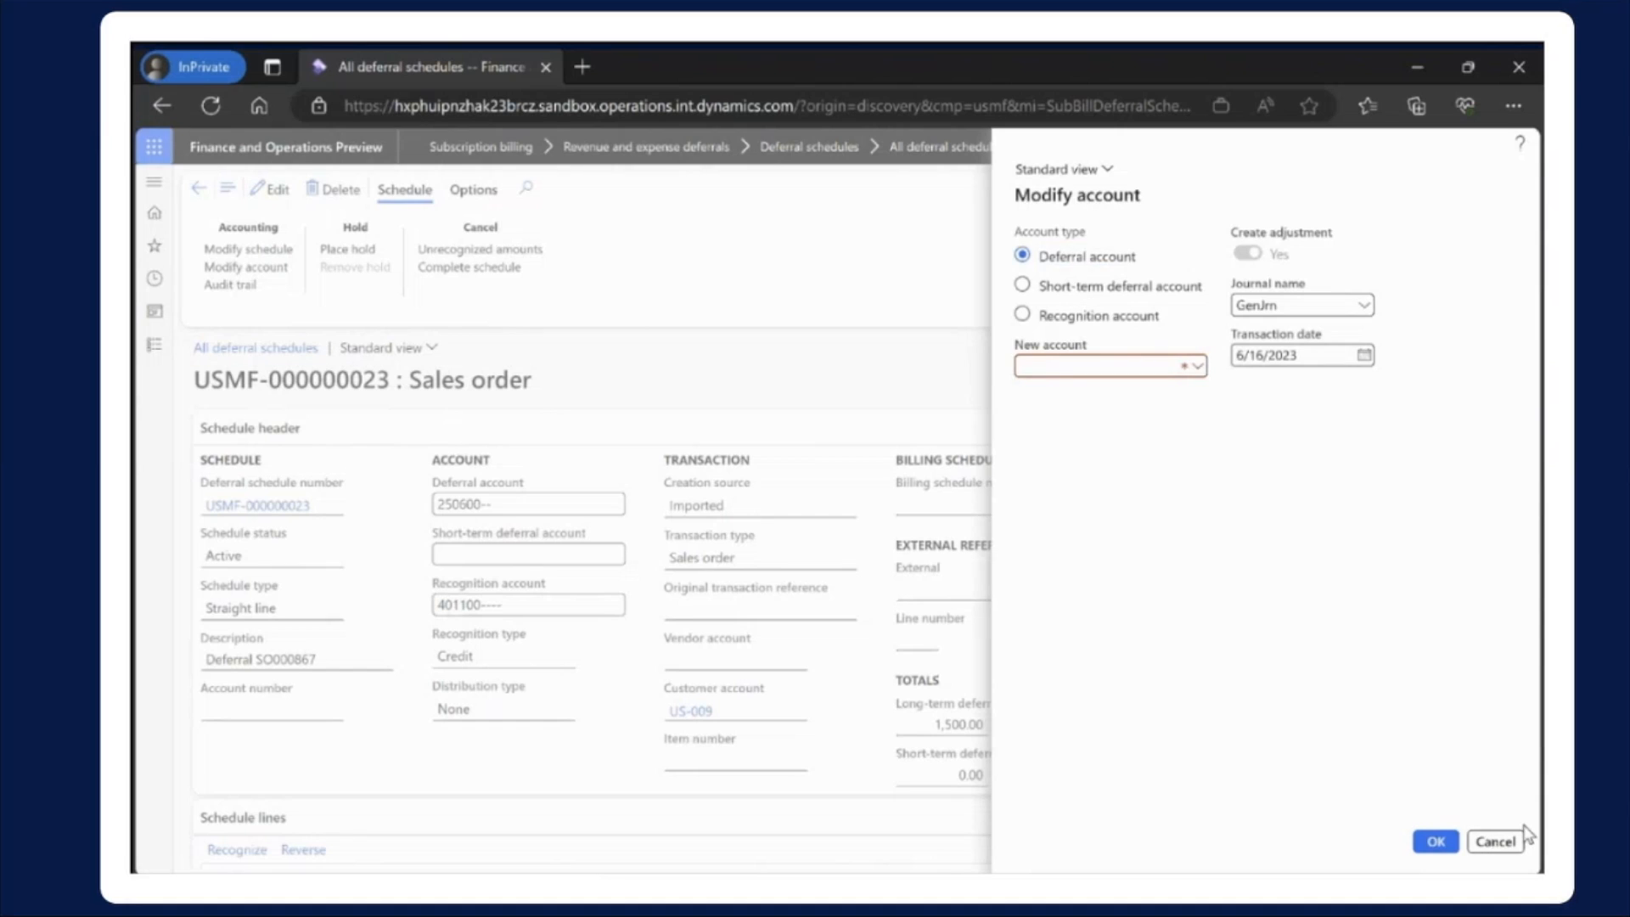
left_click(1487, 838)
Check the first schedule lines and open Recognition processing from the Revenue and expense deferrals periodic tasks
scroll(691, 500, "down", 3)
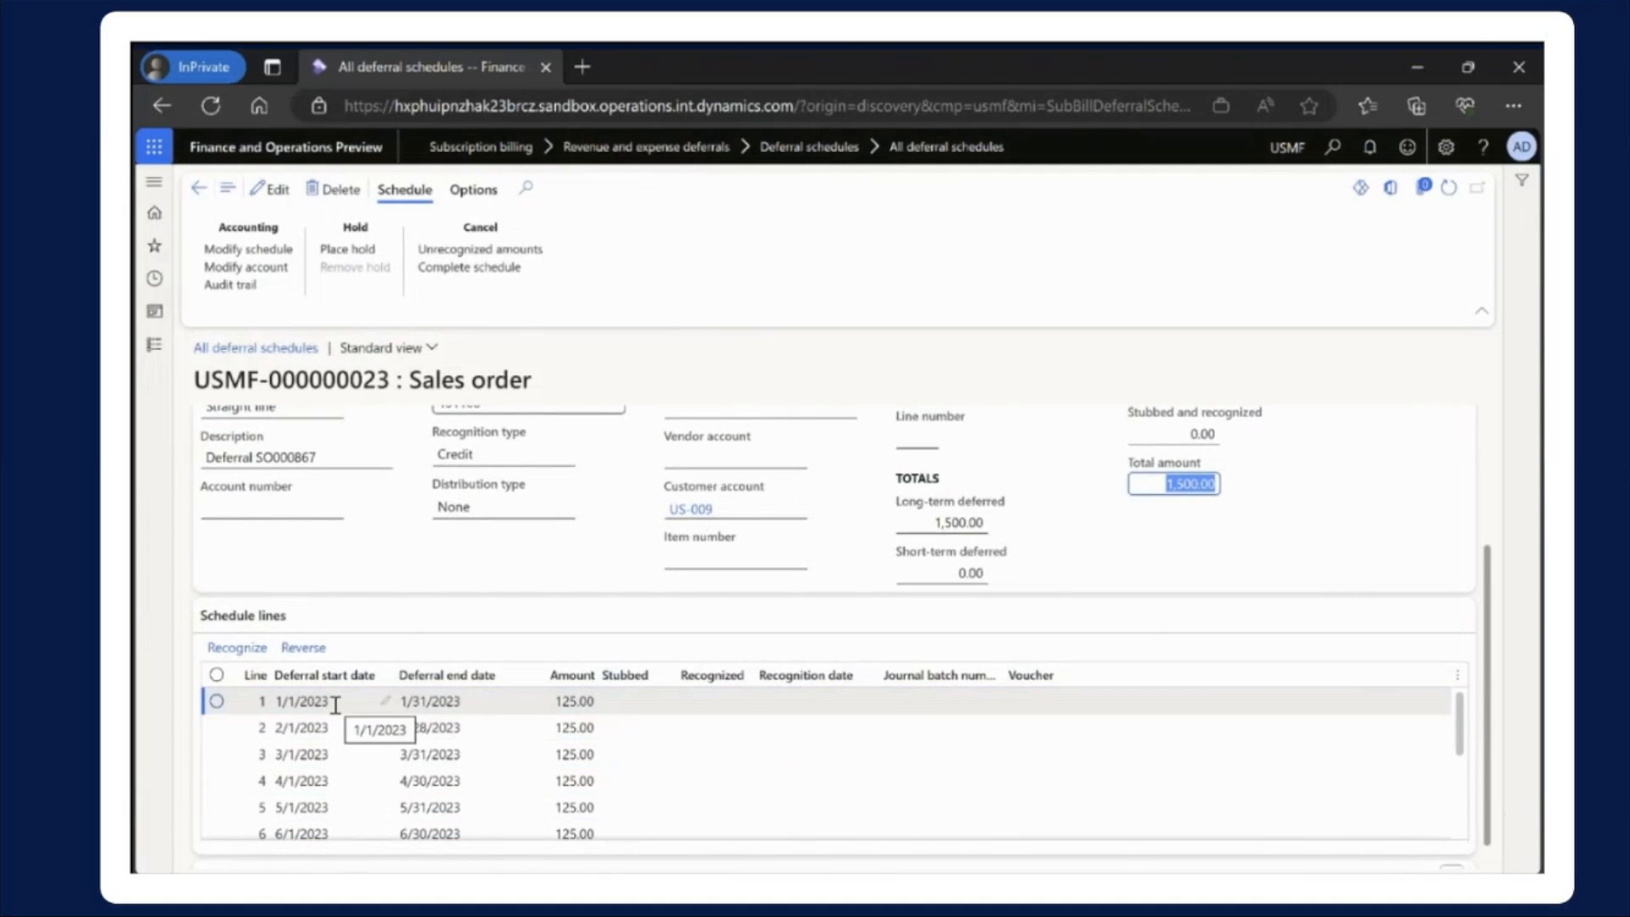
left_click(153, 351)
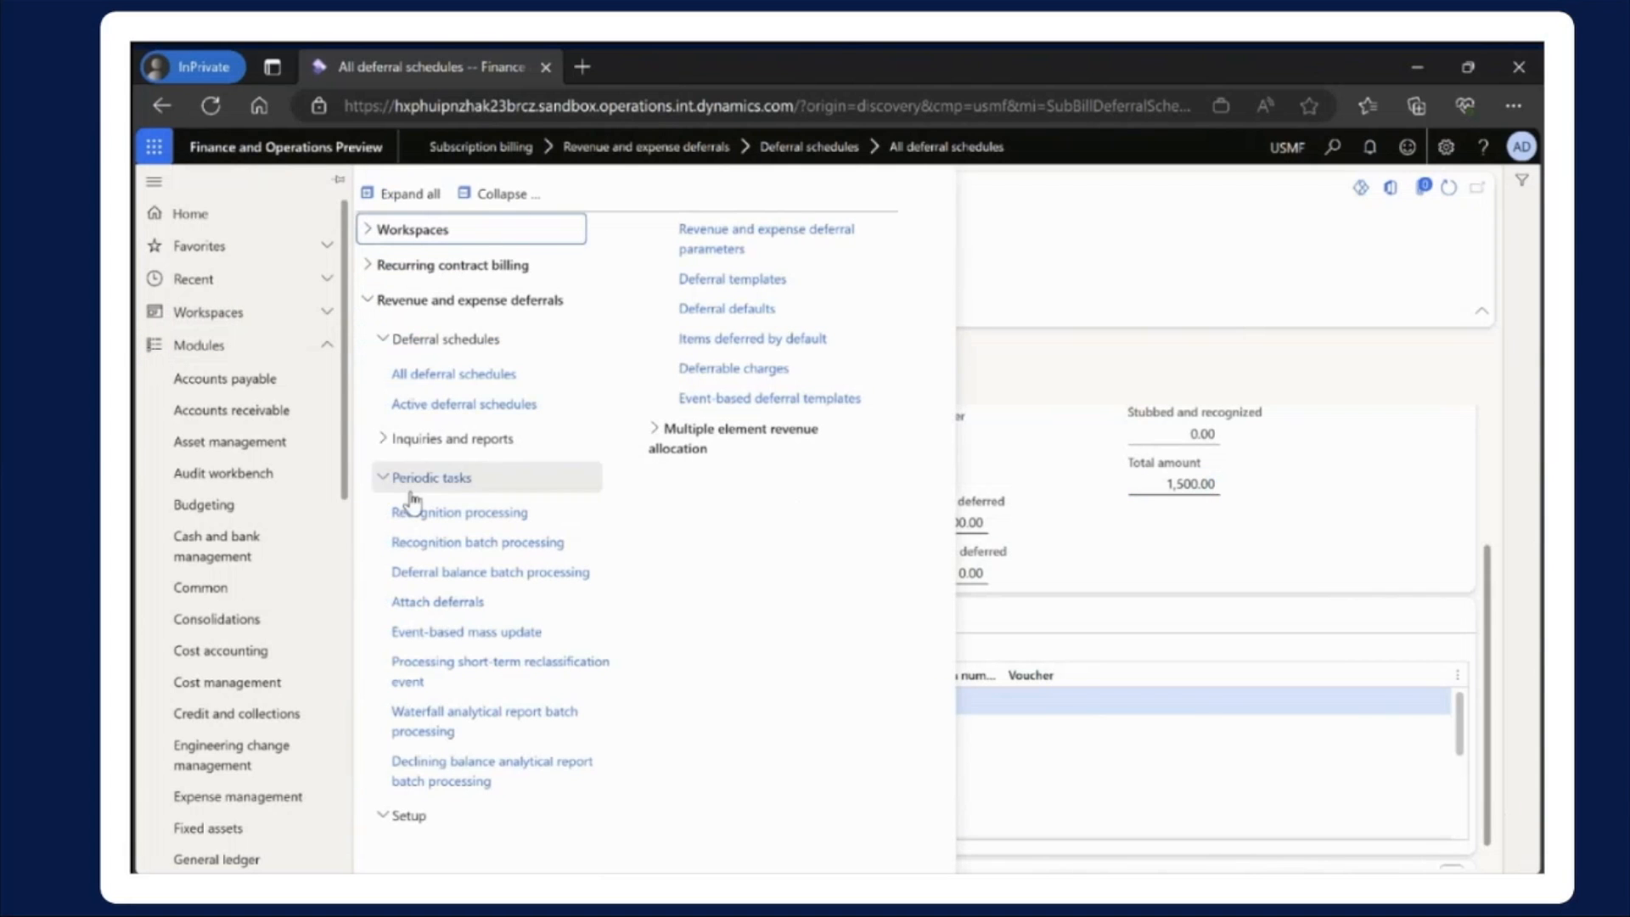
left_click(483, 520)
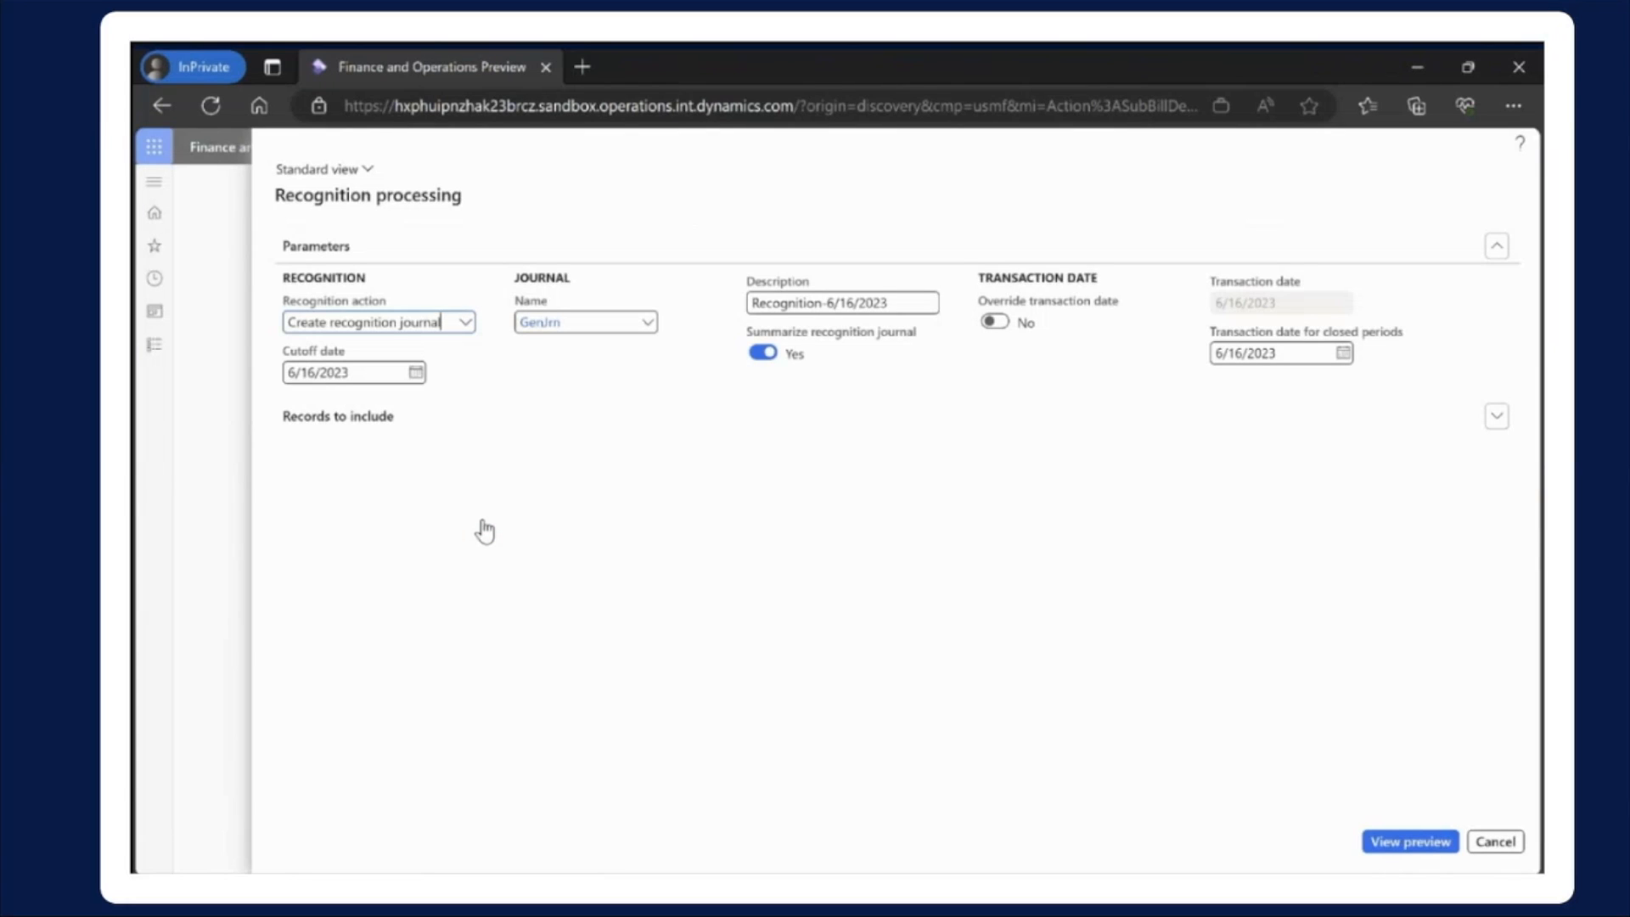
Set the recognition action to Stub with a cutoff date of 6/30/2023 and preview the records to process
left_click(468, 332)
left_click(327, 393)
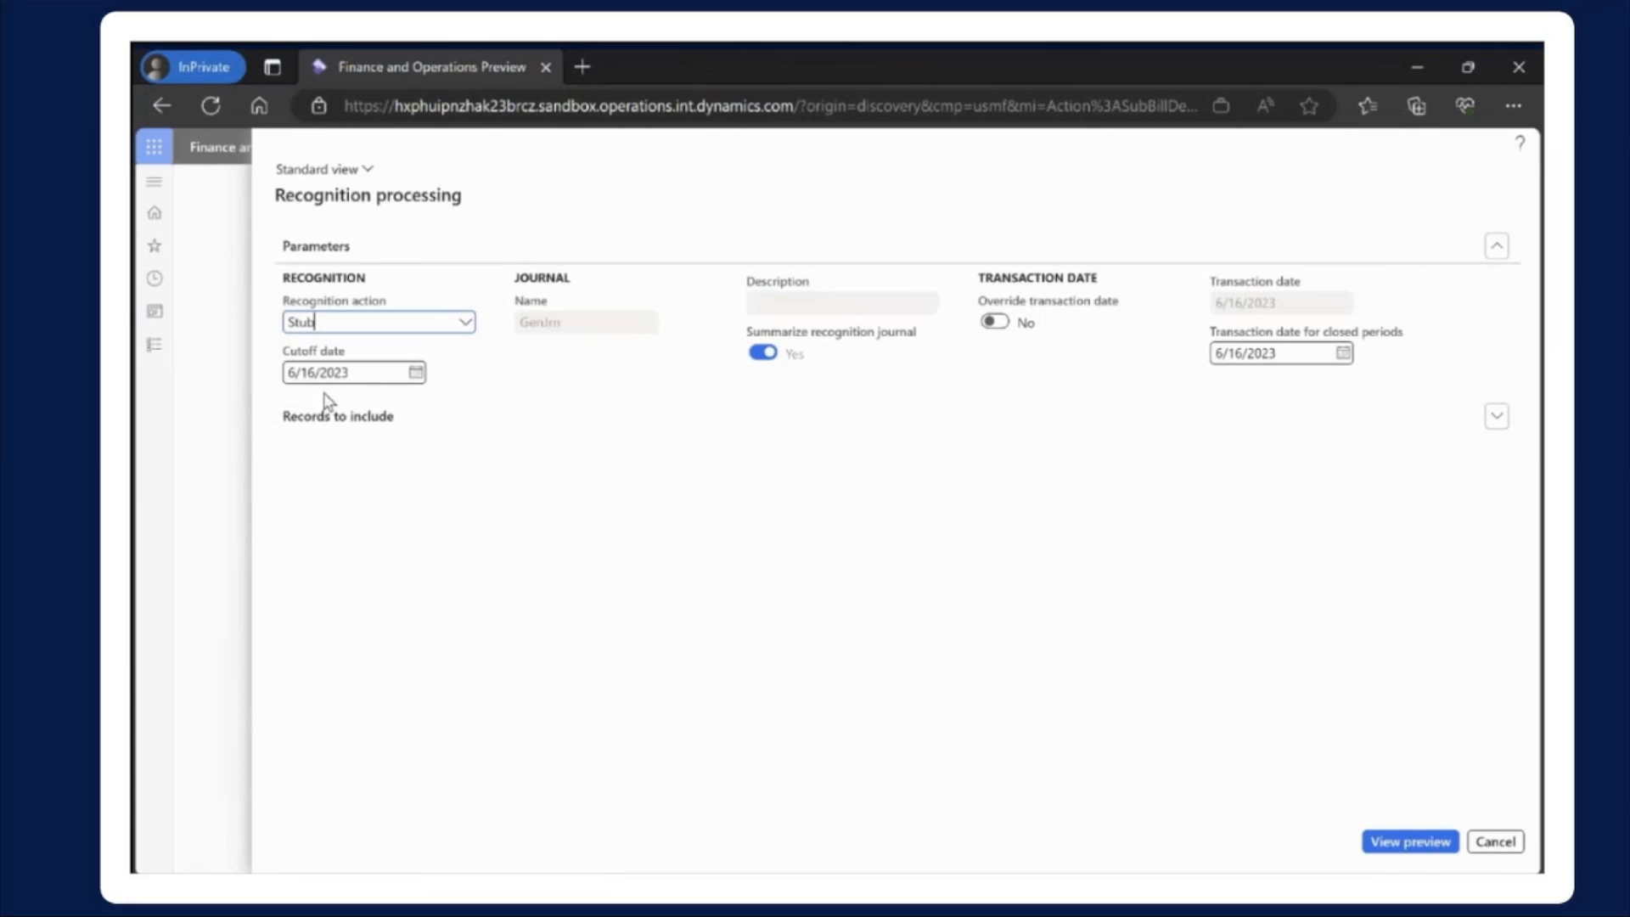
left_click(374, 376)
triple_click(374, 376)
type("6/30/2023")
left_click(1409, 842)
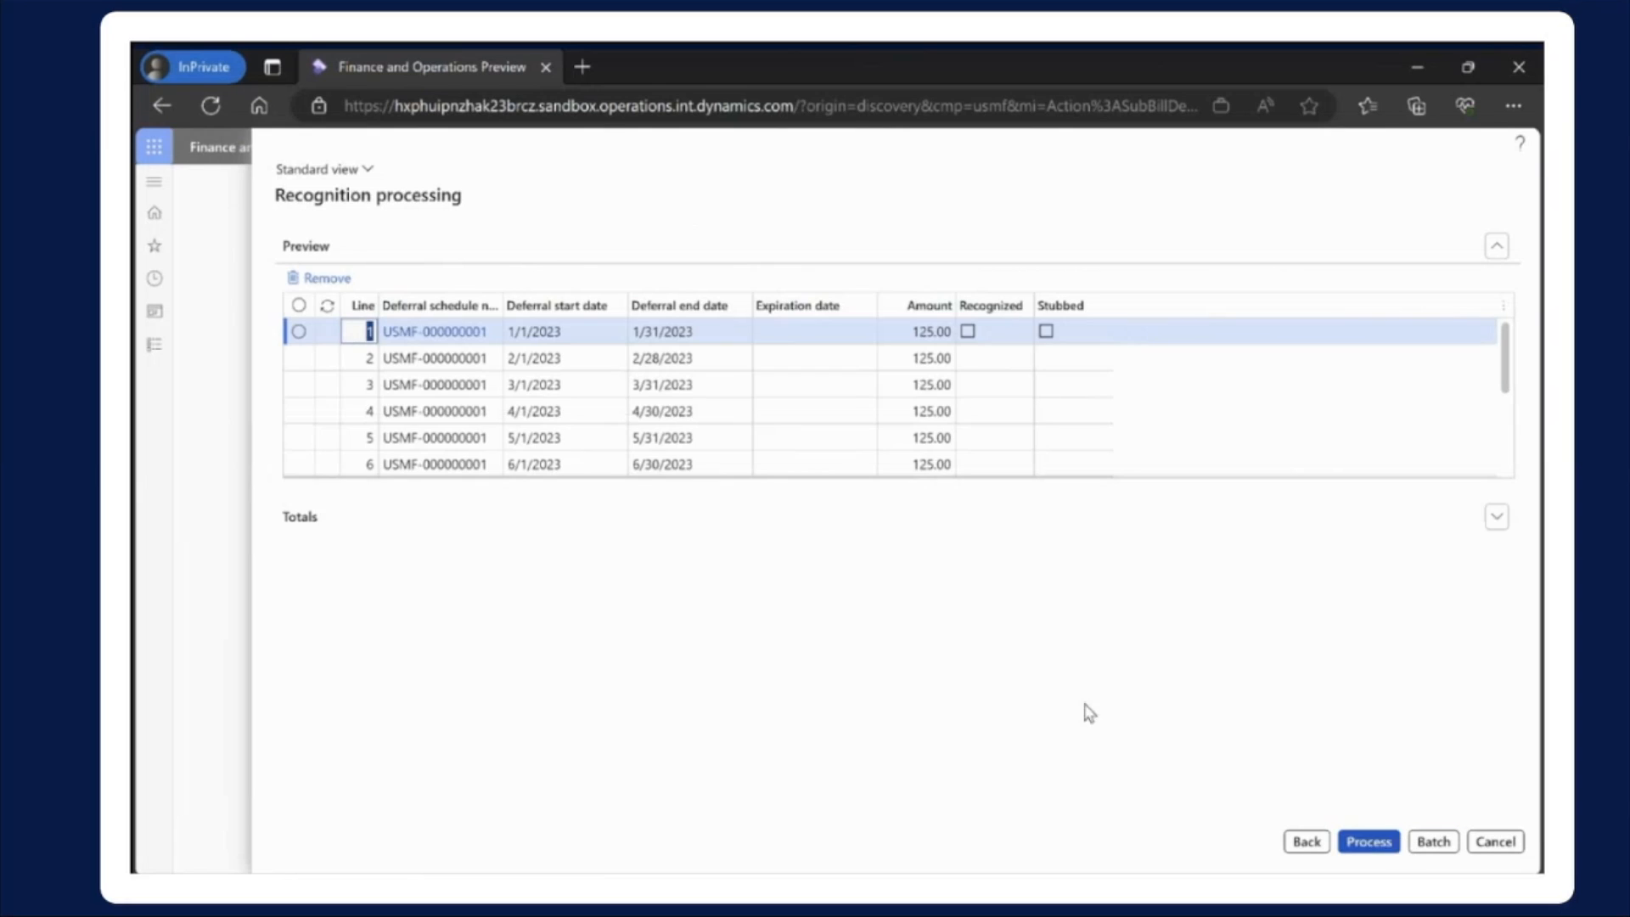
Examine the previewed recognition lines to see which deferral schedules, date ranges and amounts they include
scroll(854, 407, "down", 3)
scroll(860, 413, "up", 3)
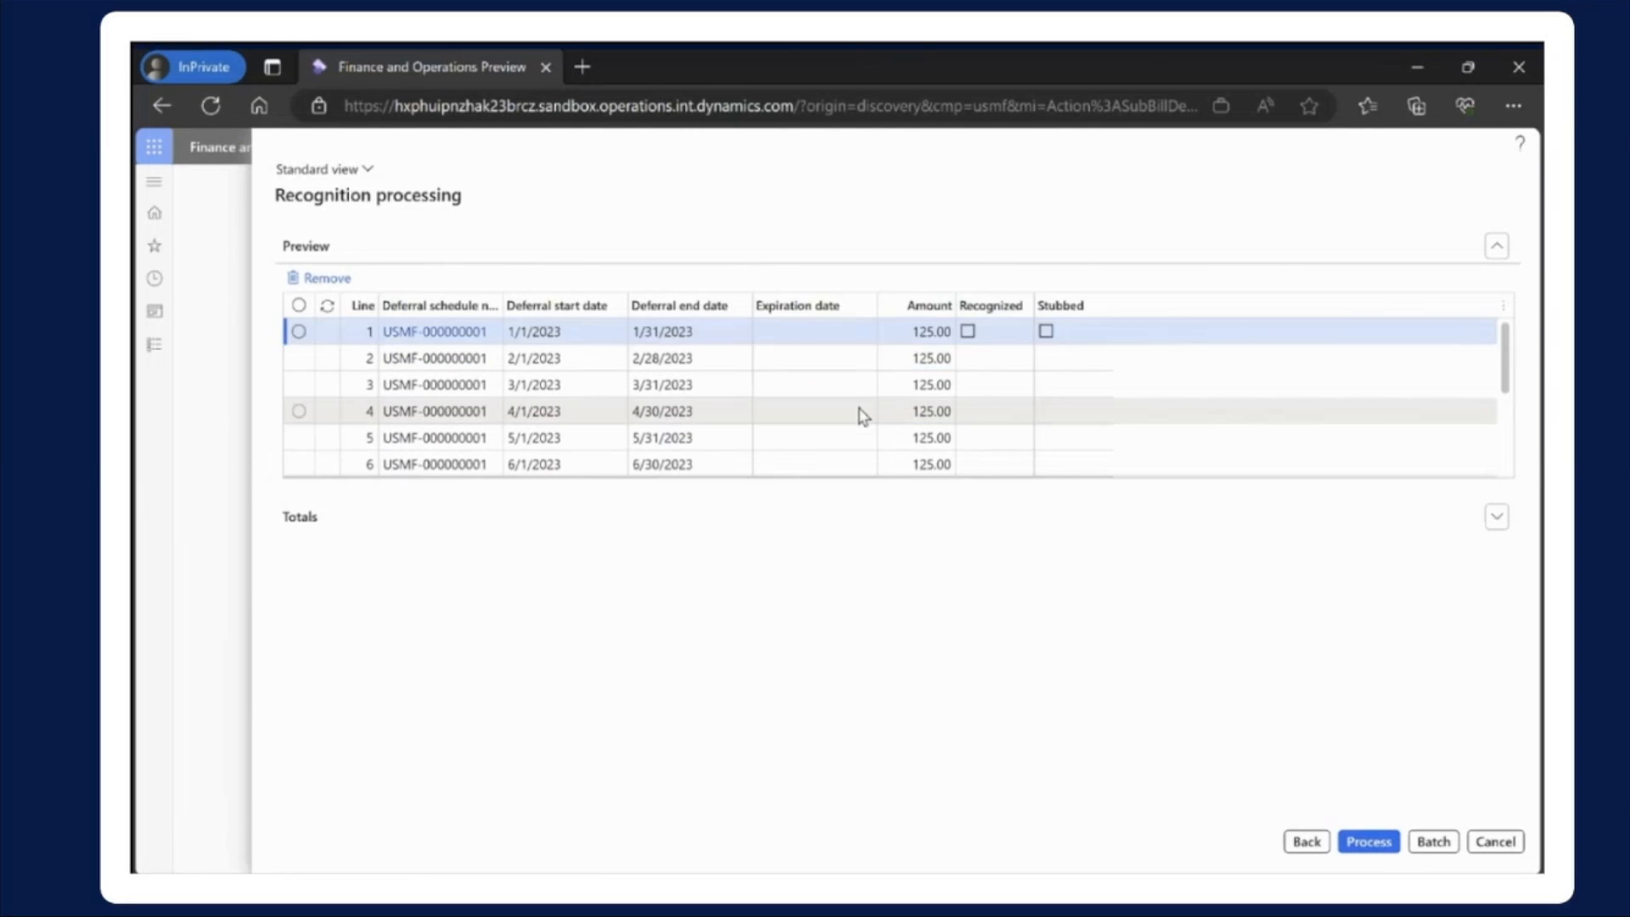
scroll(860, 409, "down", 3)
scroll(861, 406, "up", 3)
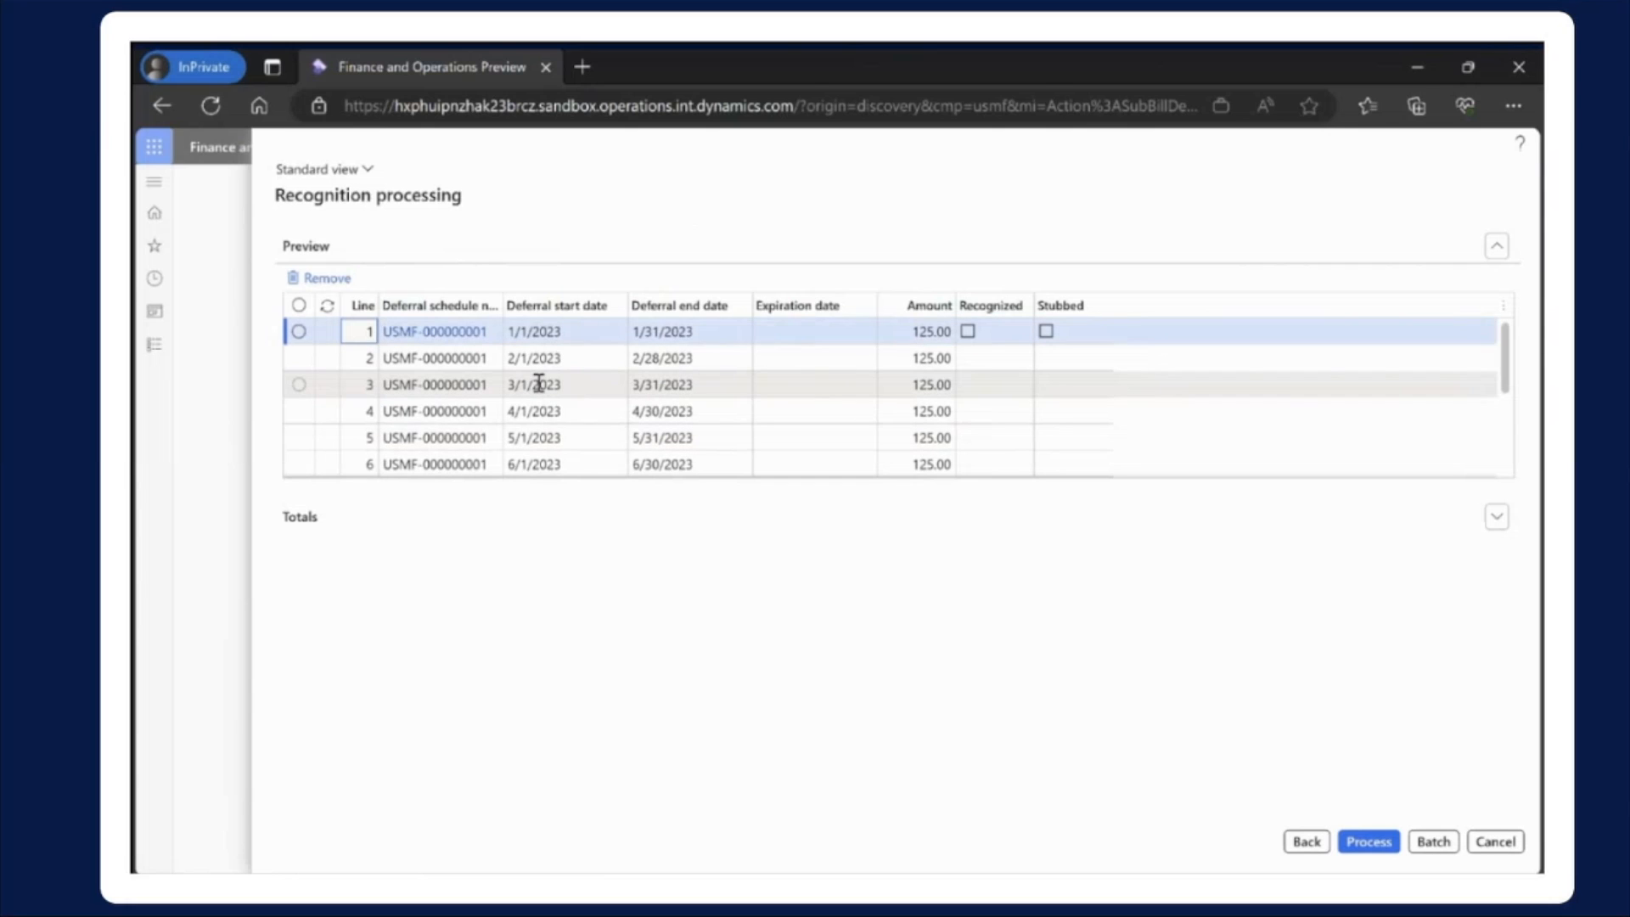
scroll(543, 393, "down", 3)
scroll(543, 393, "up", 3)
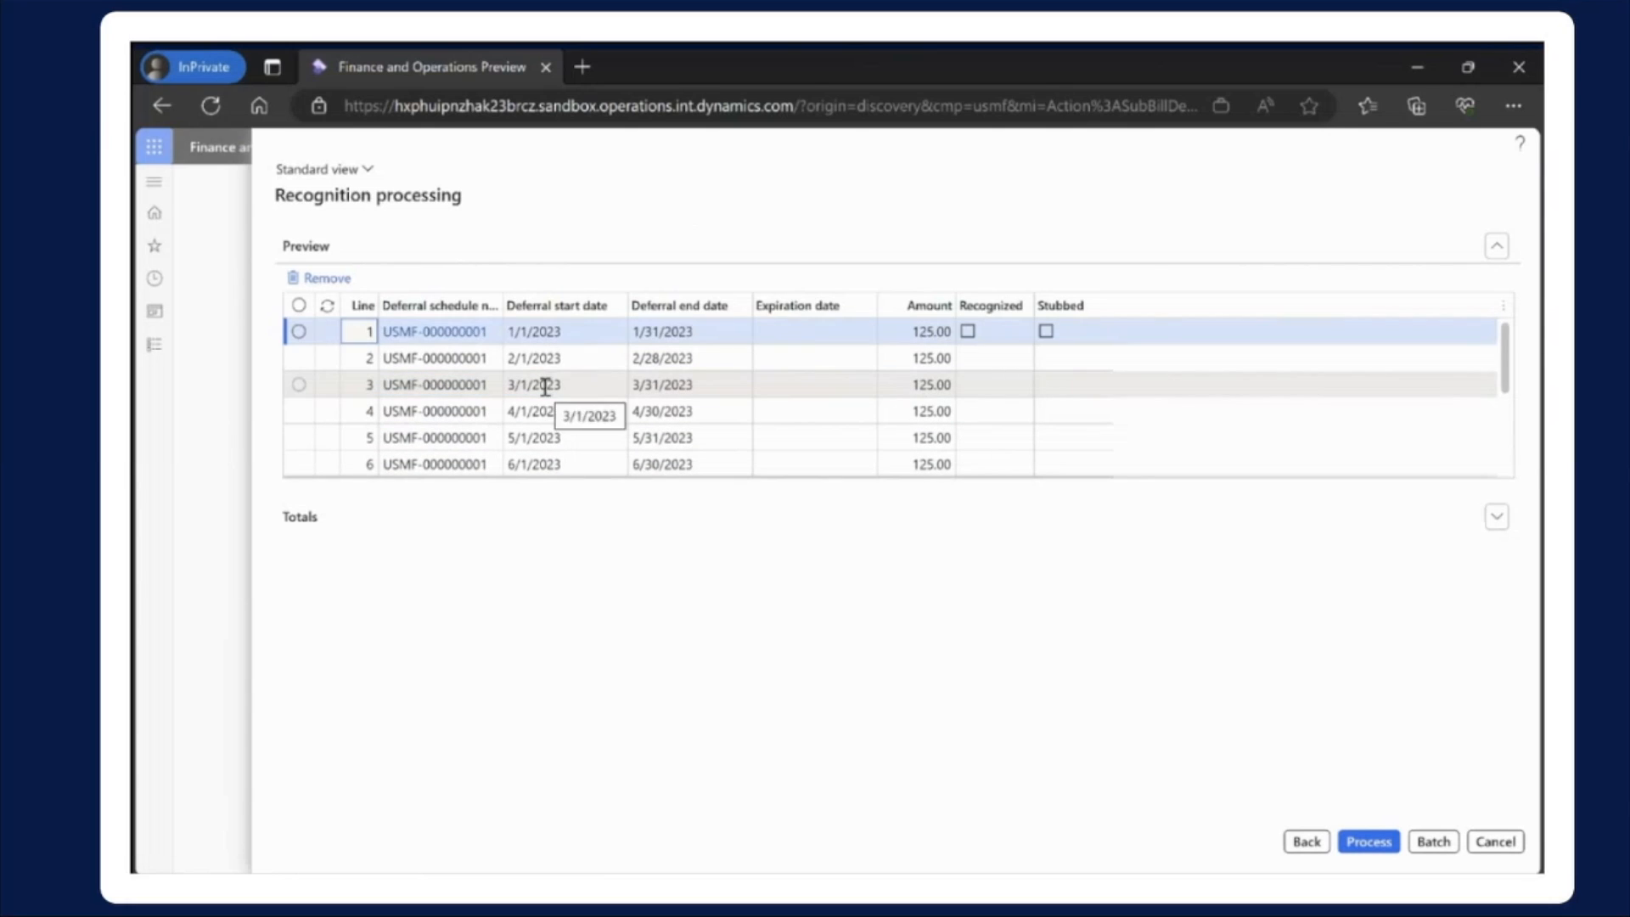
scroll(544, 389, "down", 3)
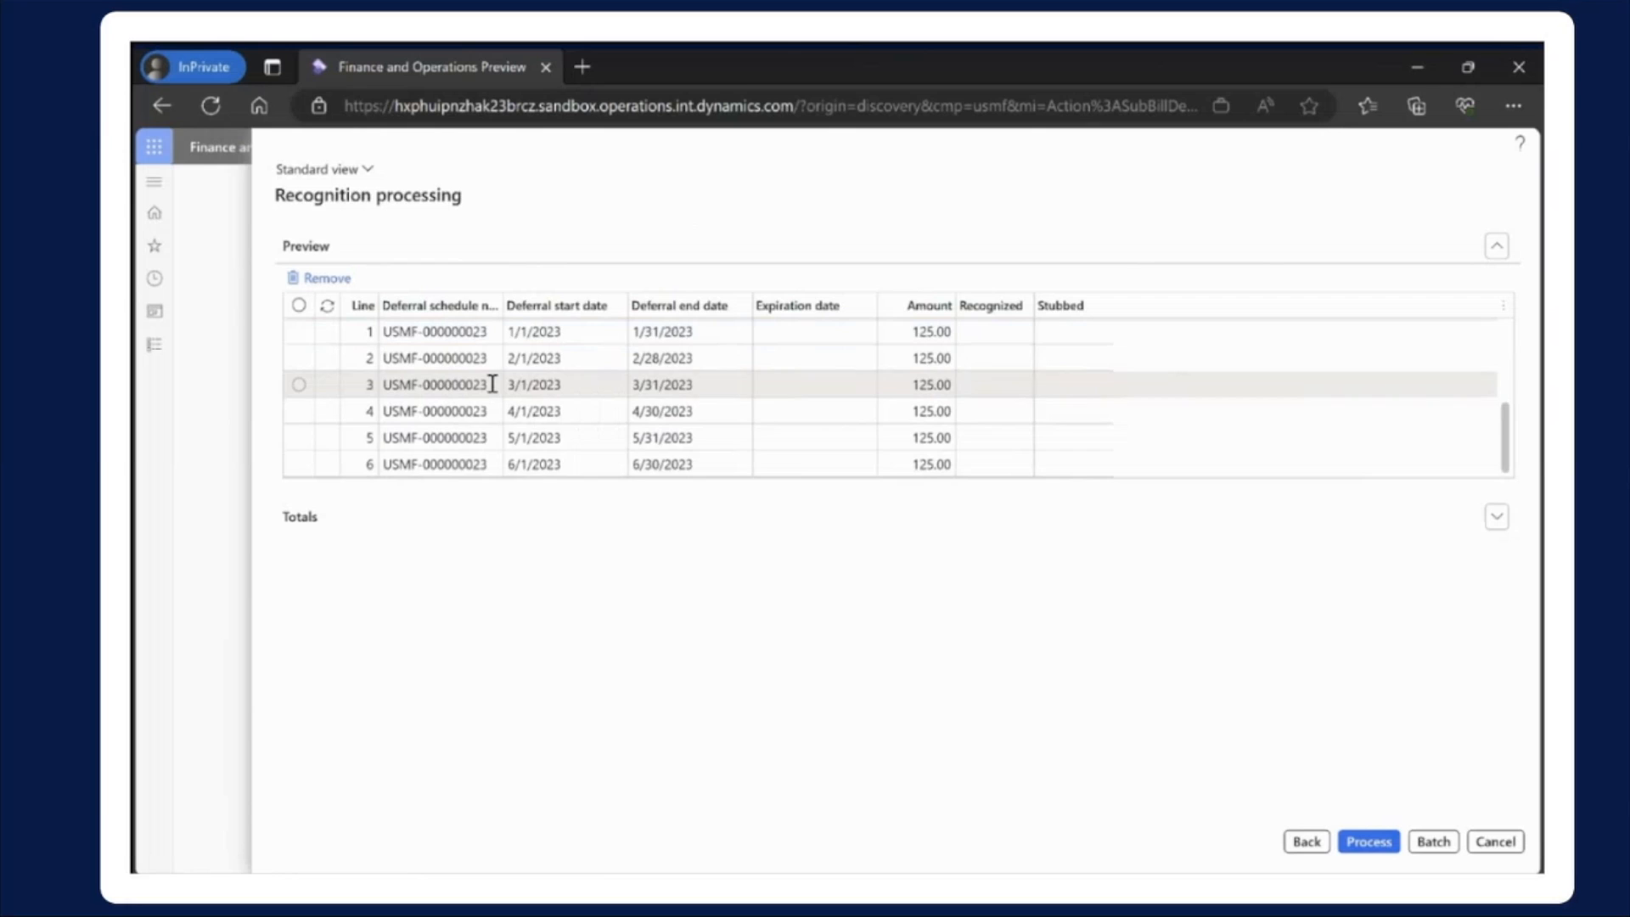
scroll(492, 383, "up", 3)
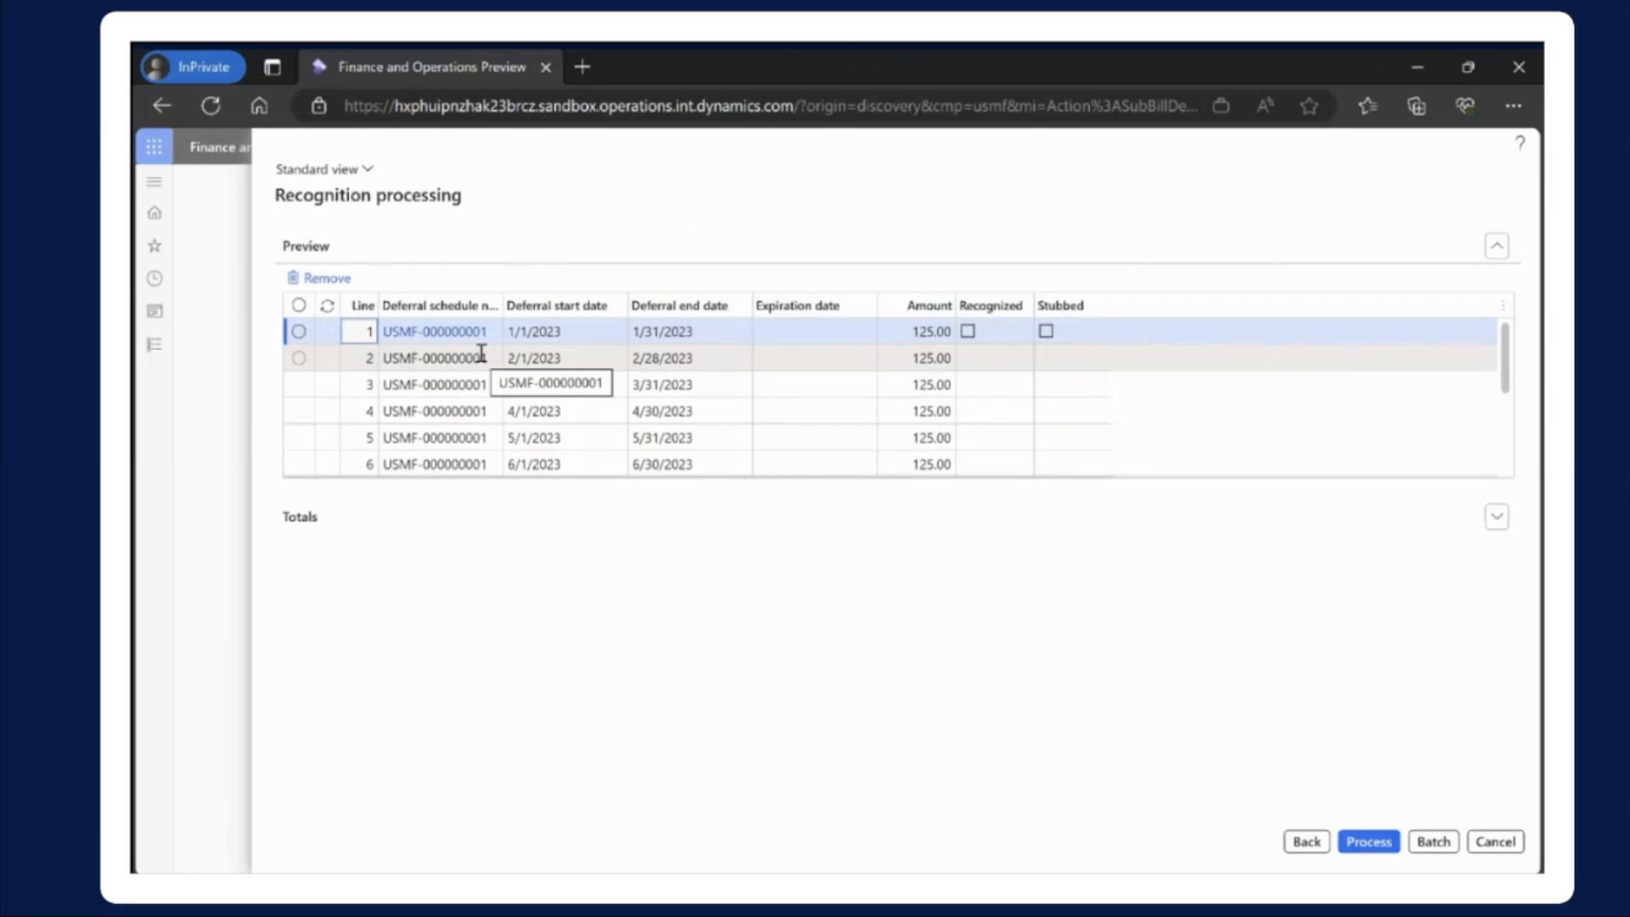
Return to the parameters, filter the included records to deferral schedule USMF-000000023, and preview the stub lines again
left_click(1297, 840)
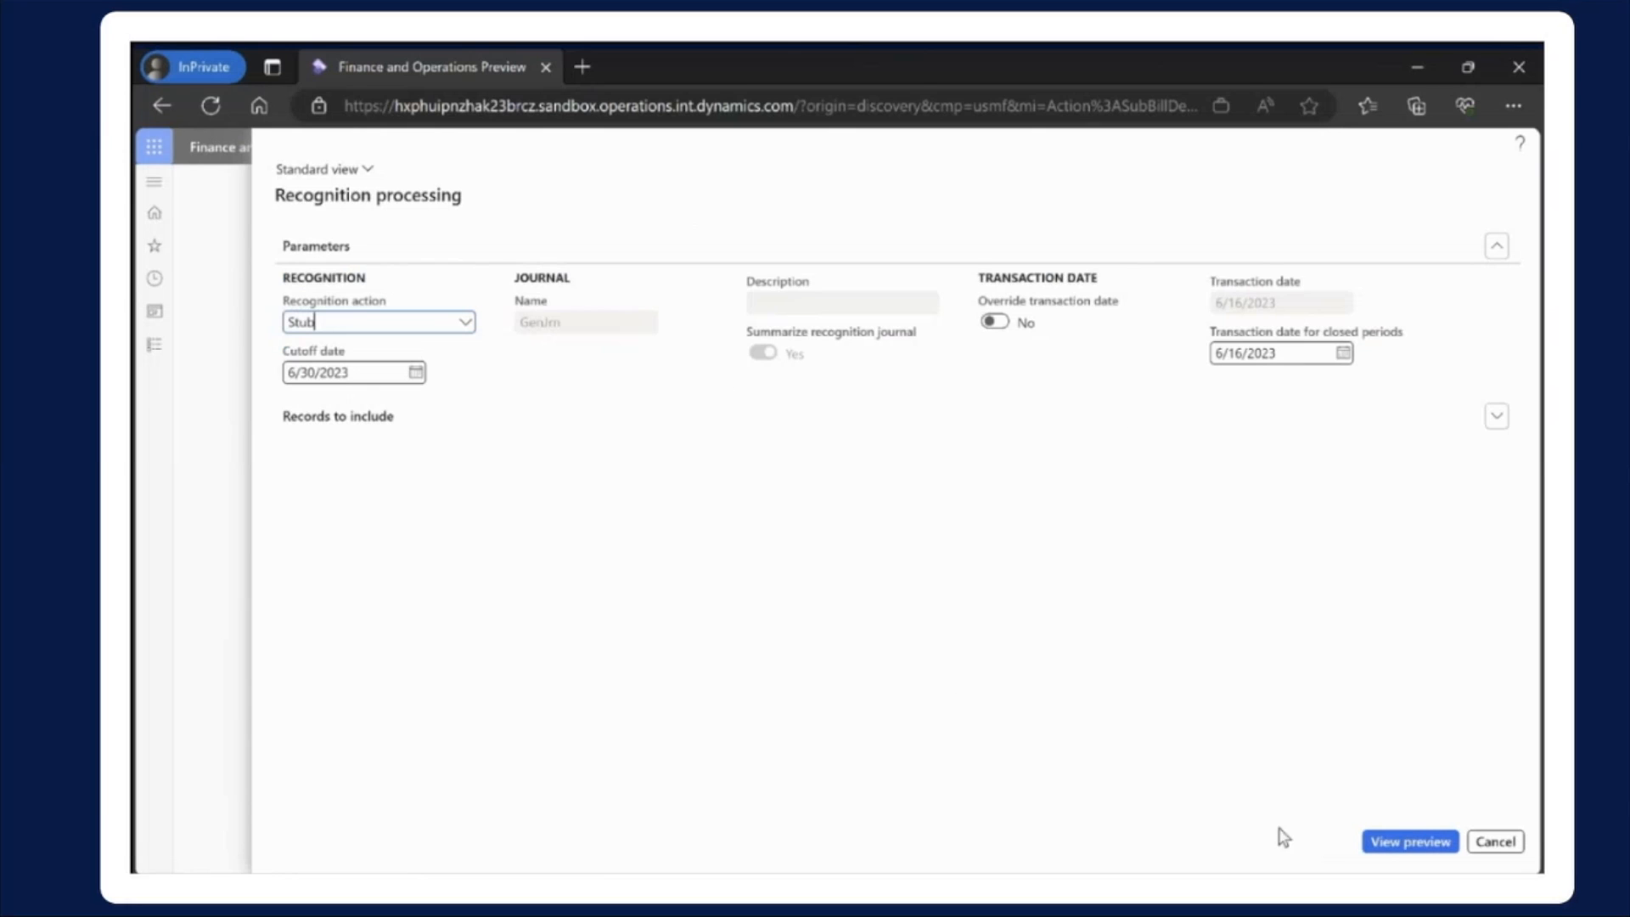
left_click(354, 421)
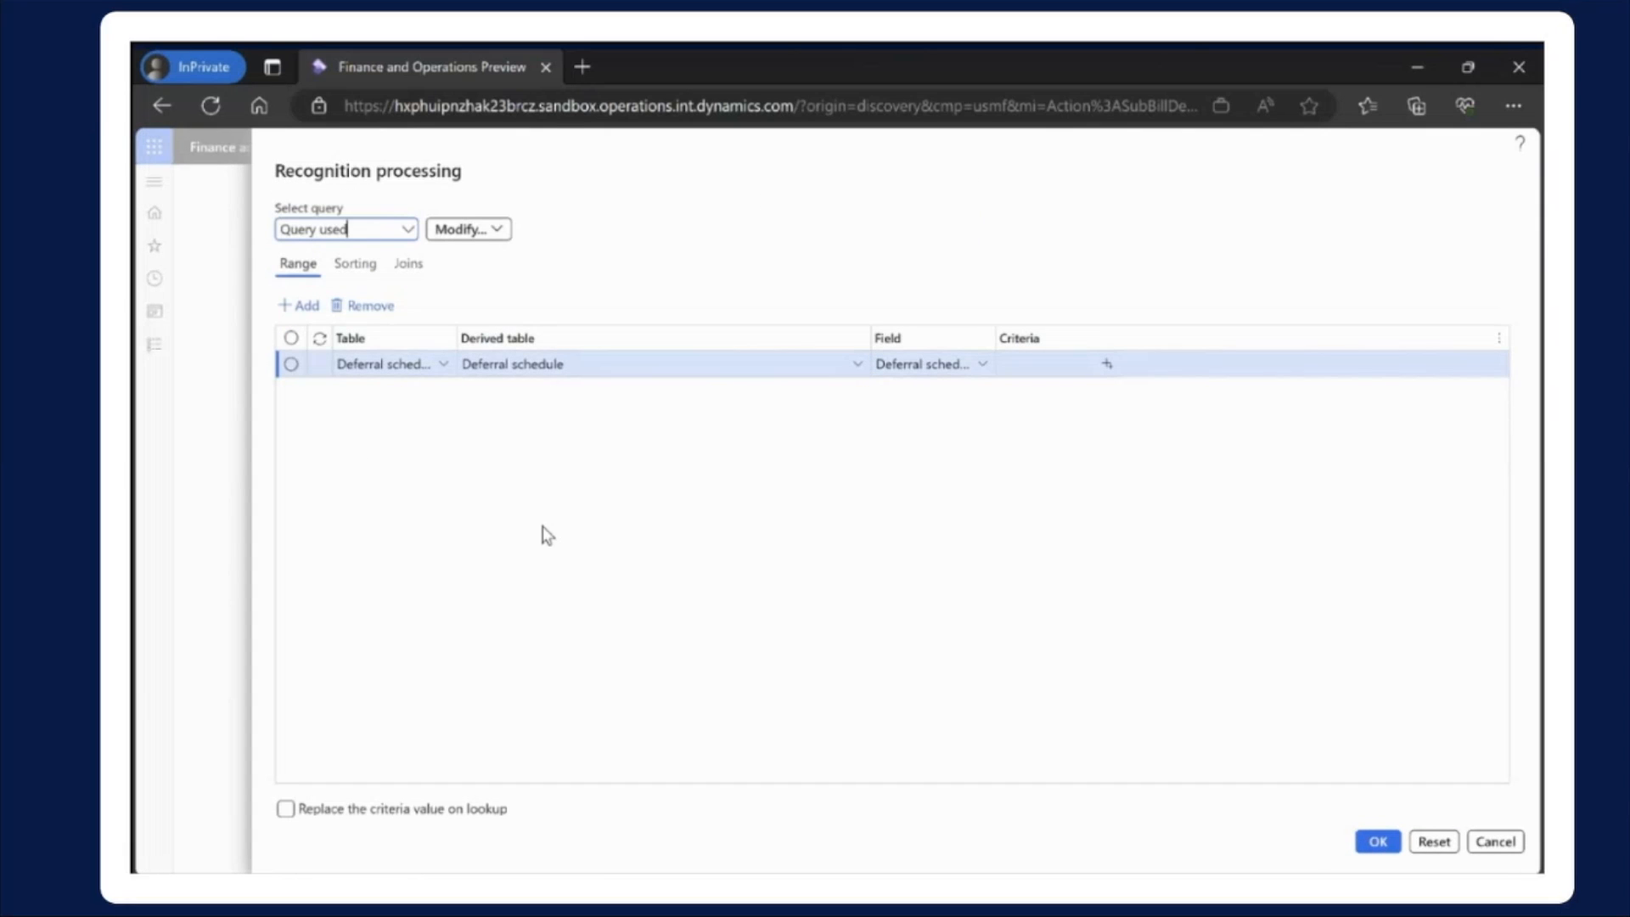
left_click(1112, 371)
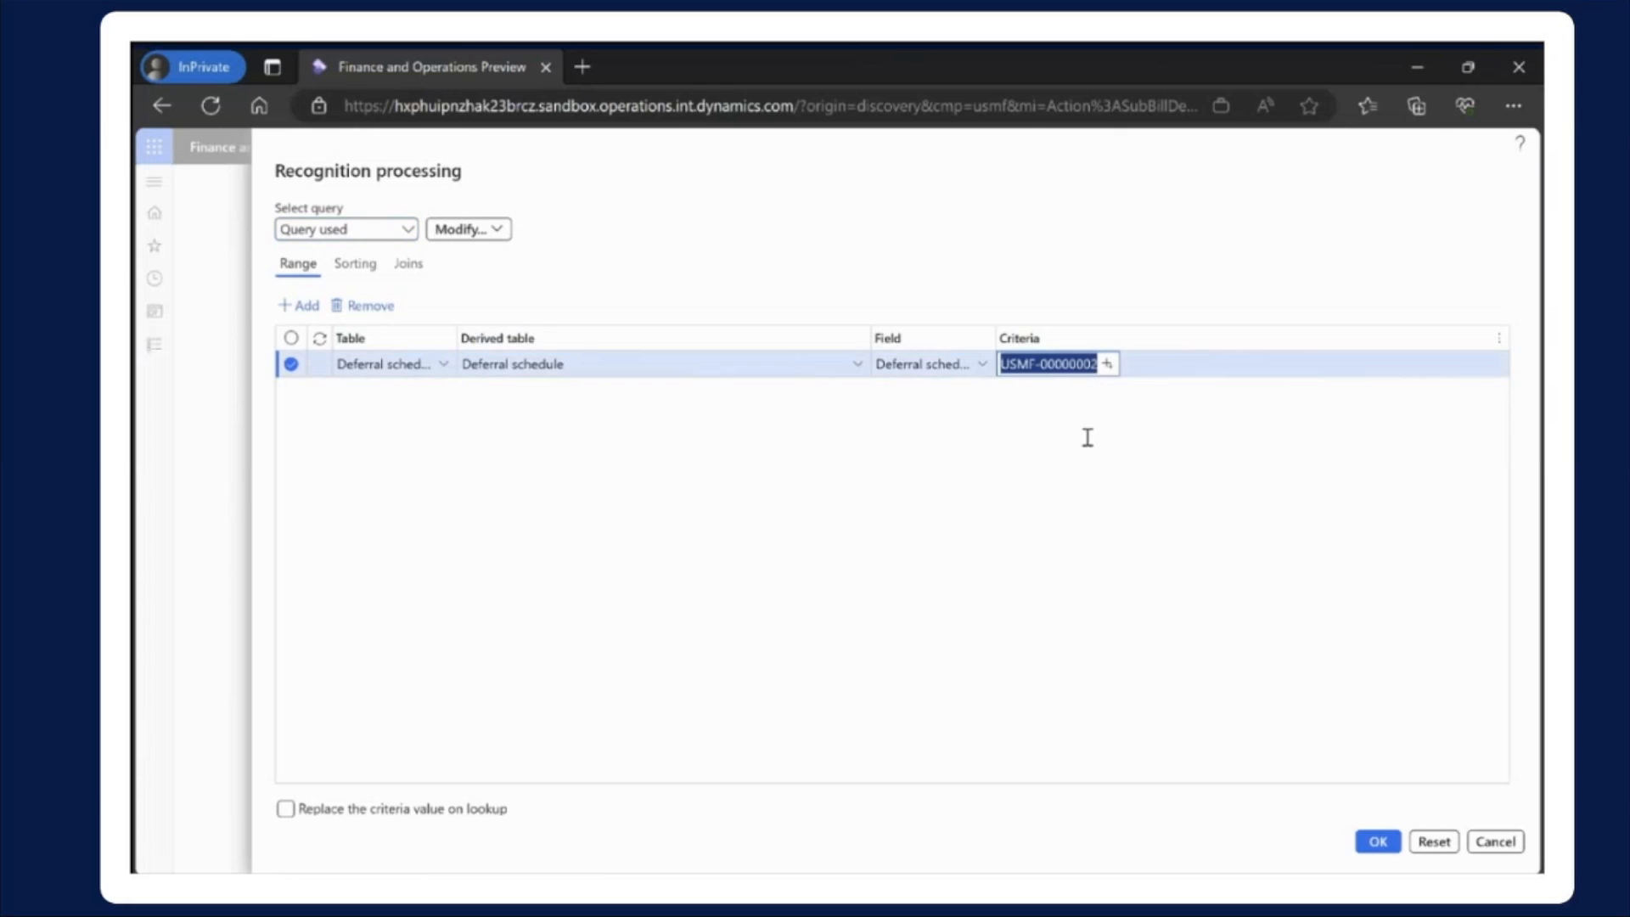
left_click(1377, 843)
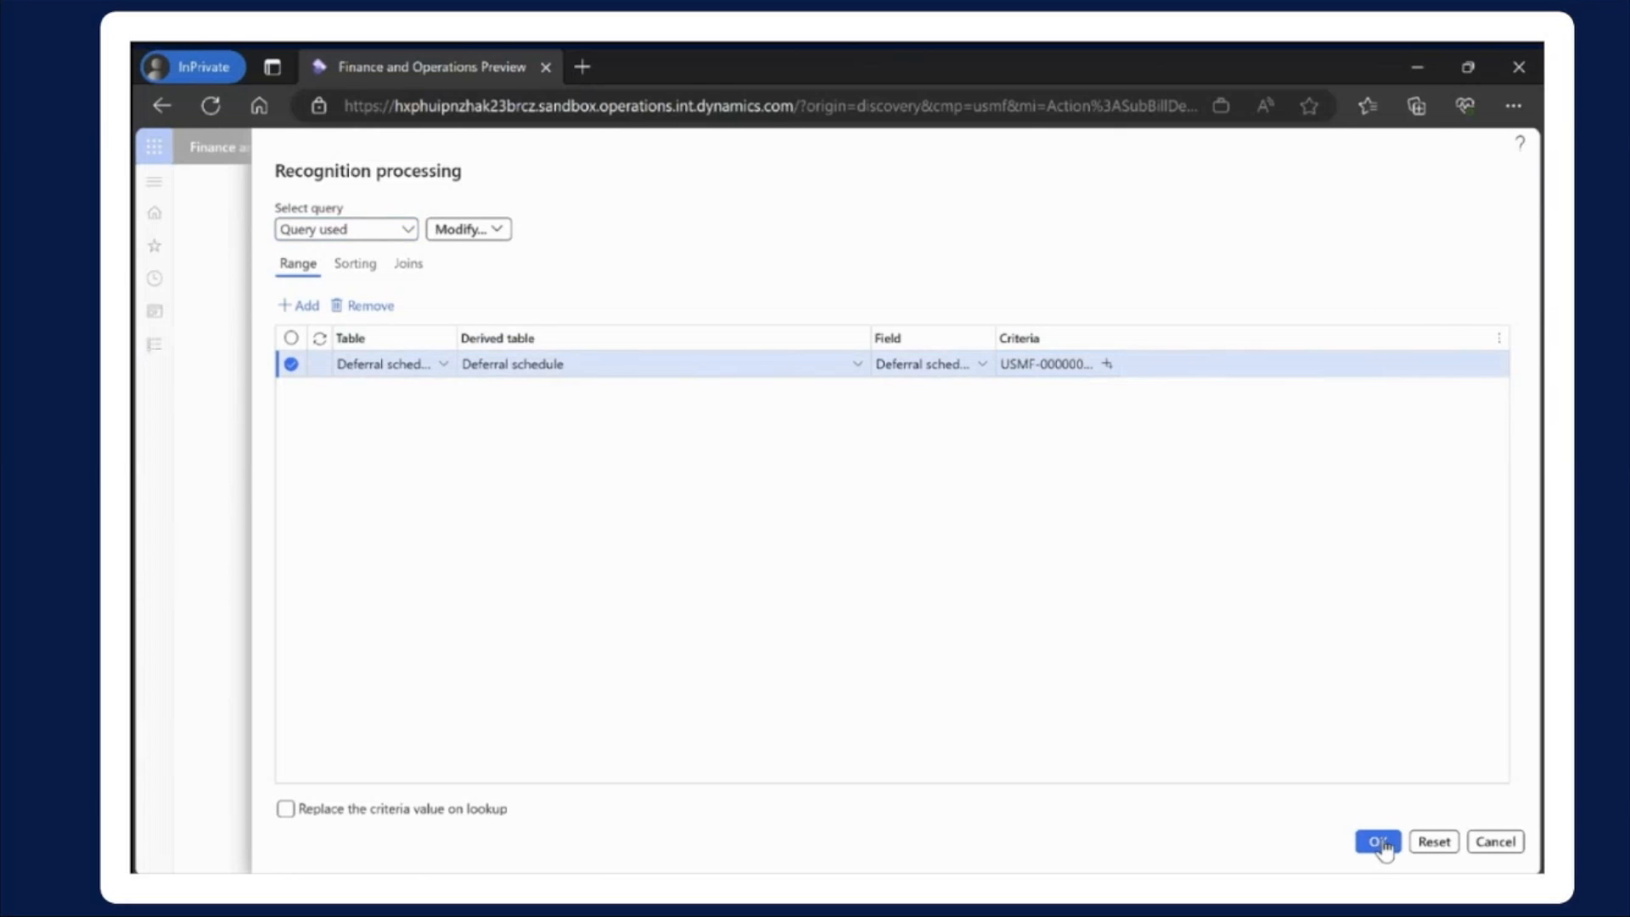
left_click(1379, 840)
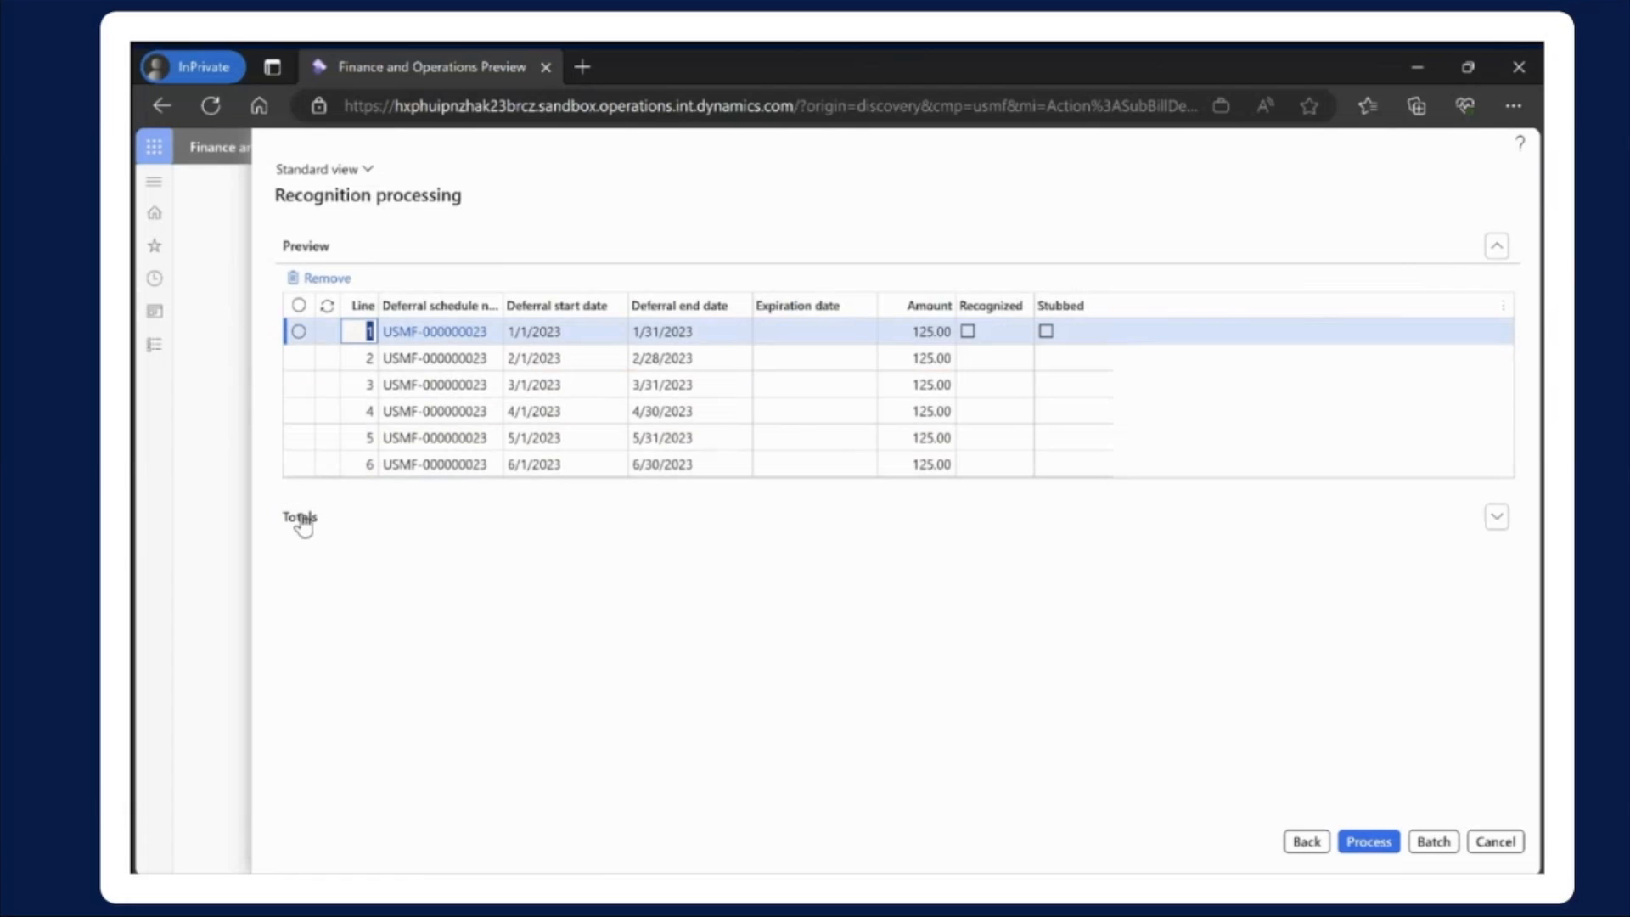
Check the preview's total amount, process the stub recognition, and open the processing notification
left_click(1502, 533)
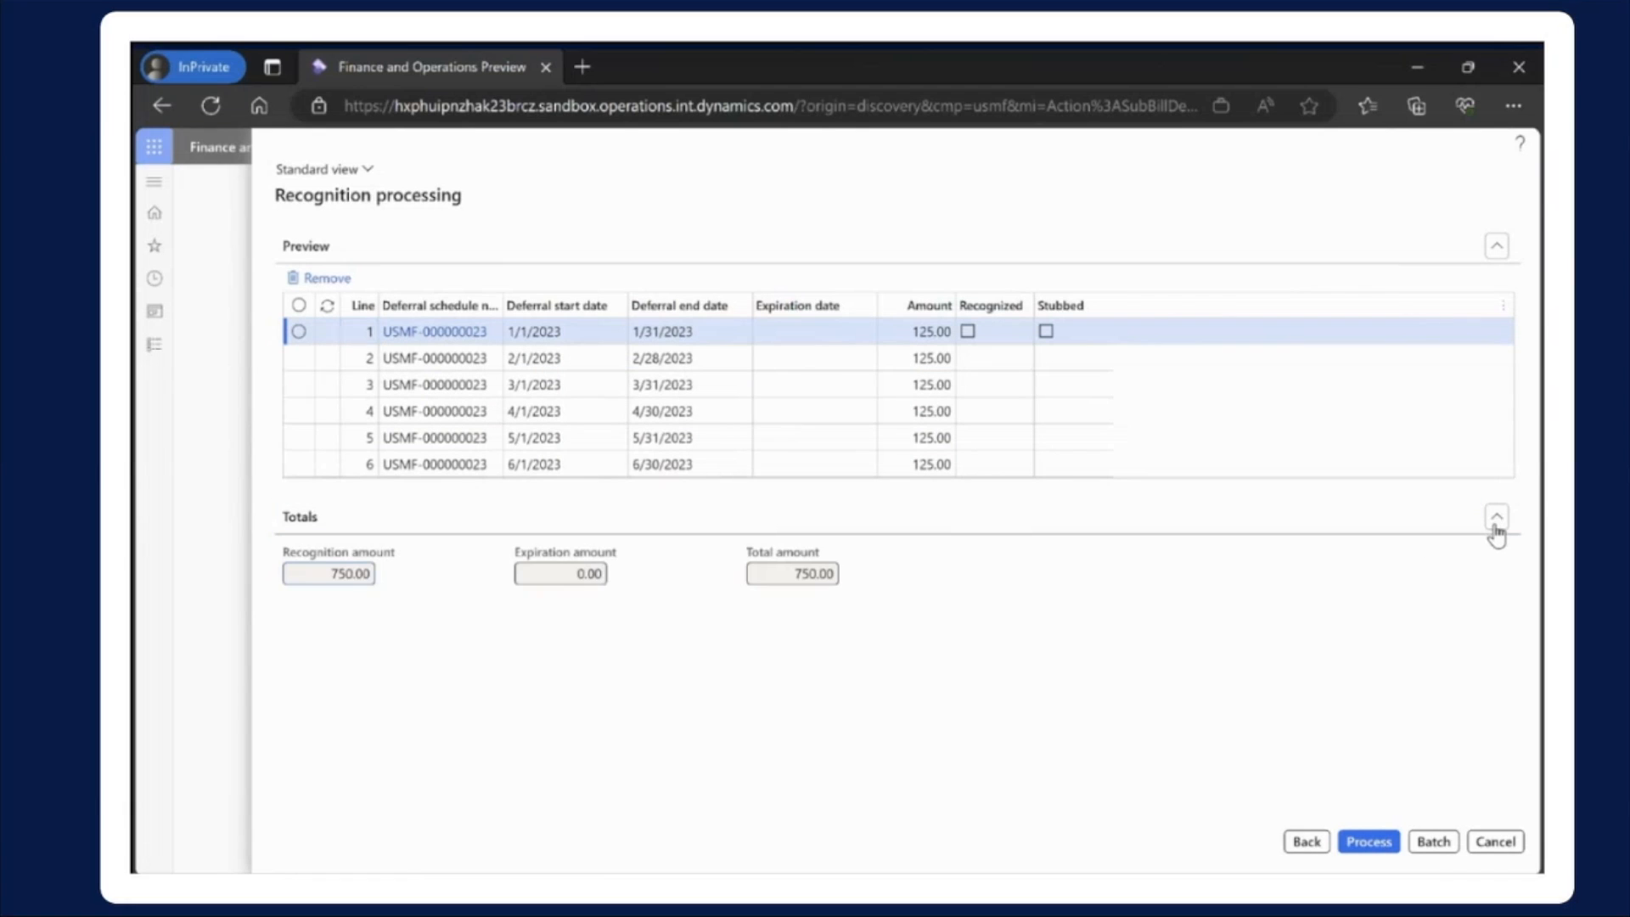
left_click(802, 573)
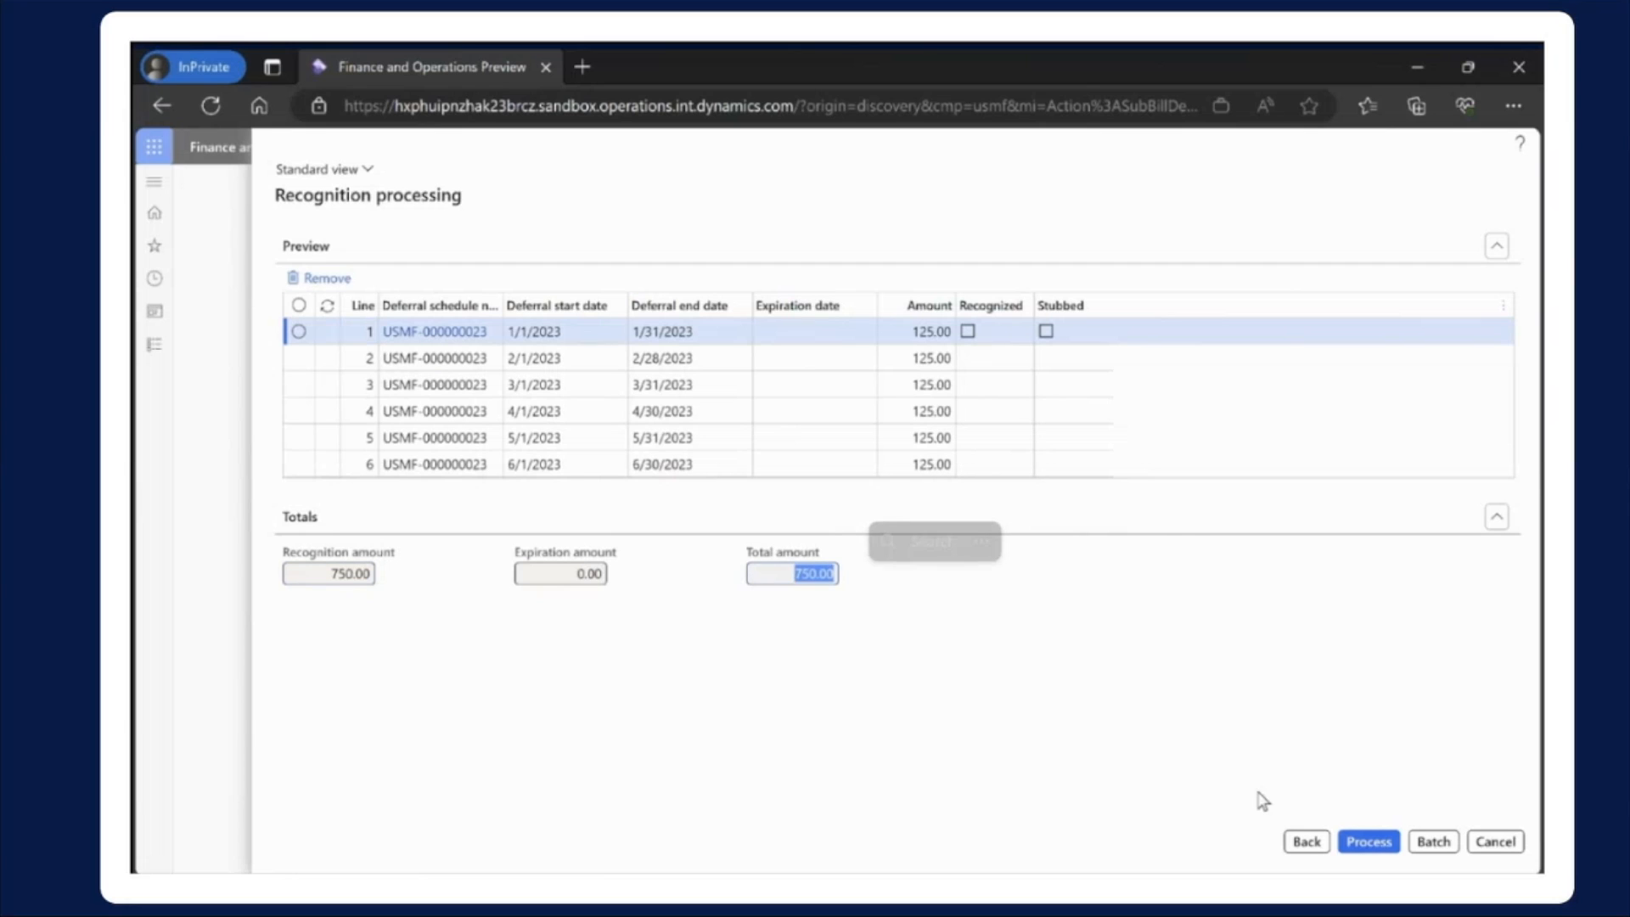
left_click(1368, 843)
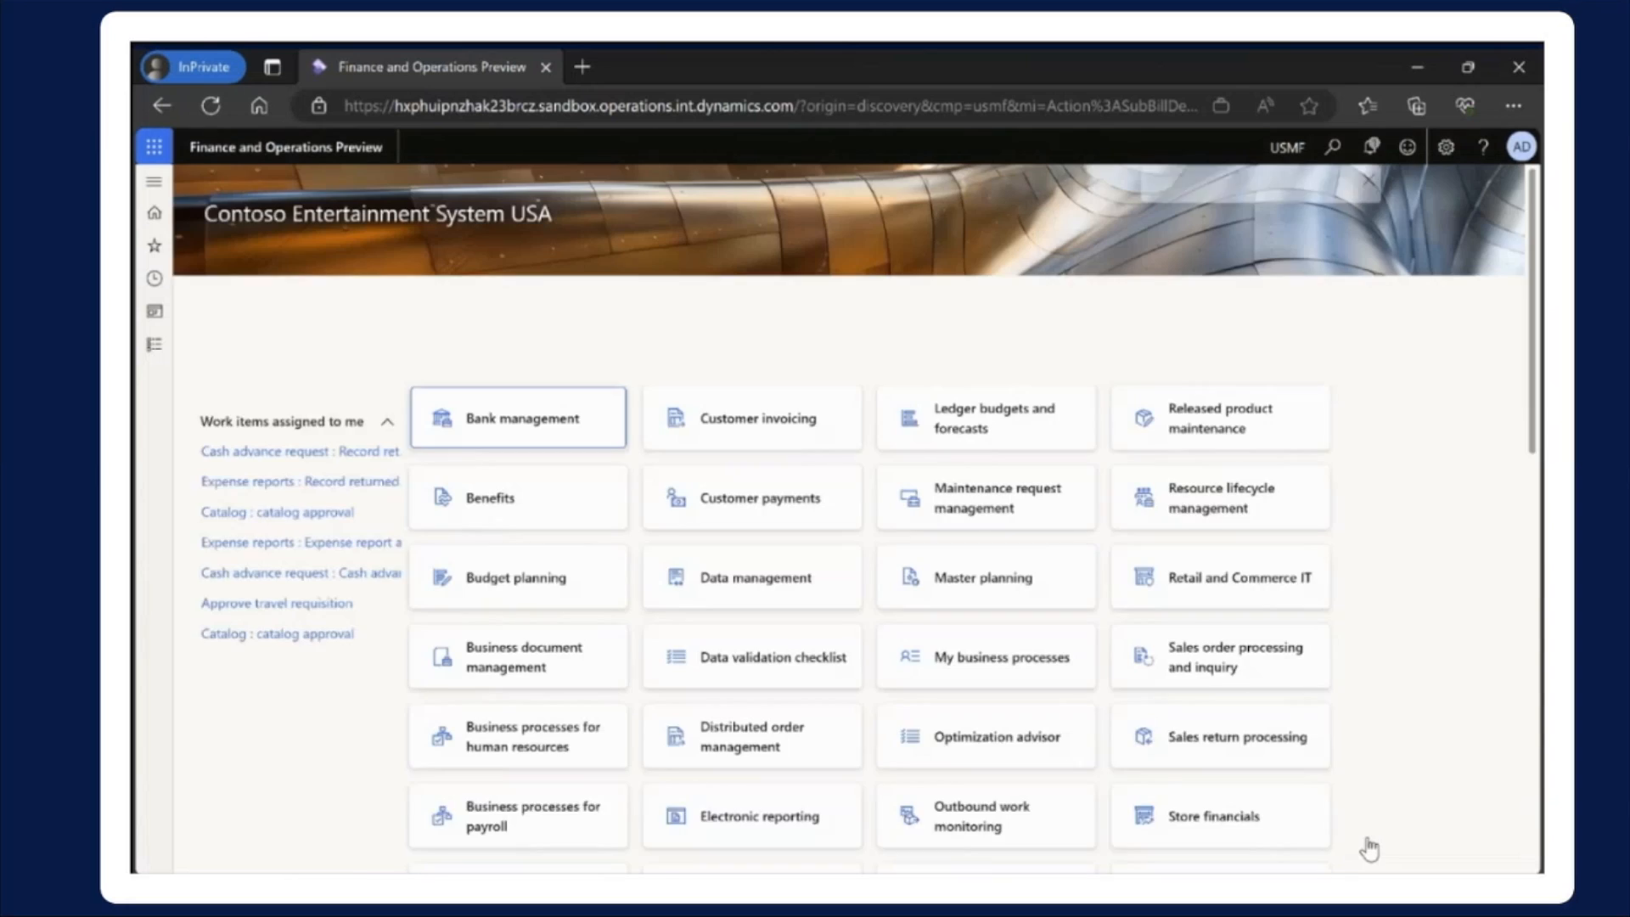
left_click(1369, 146)
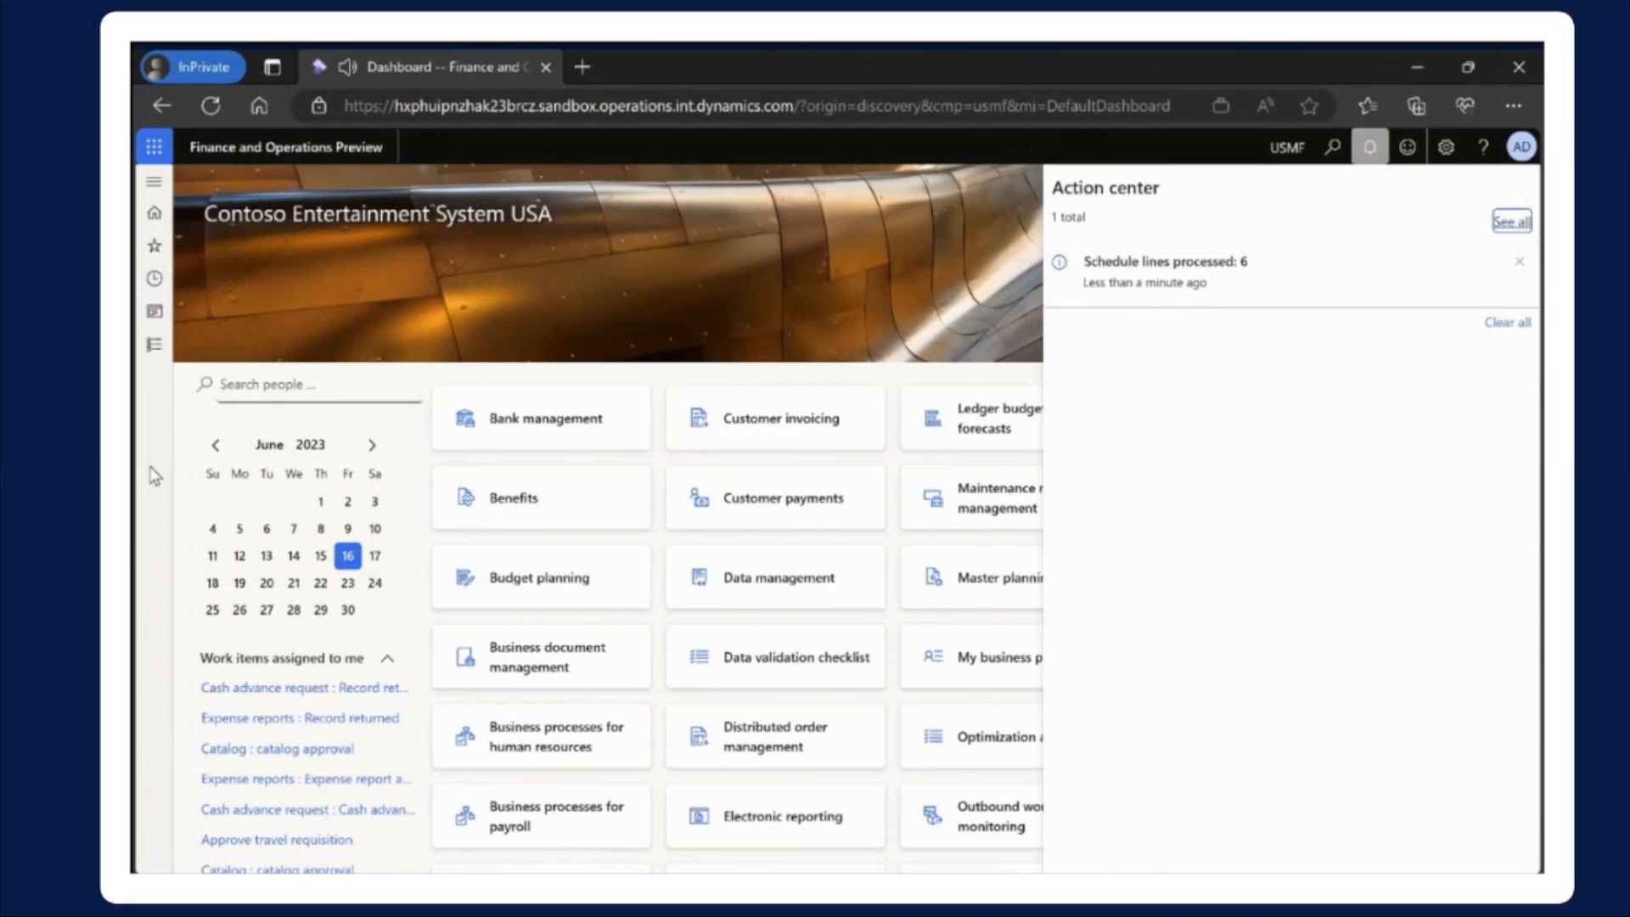
Open deferral schedule USMF-000000023 from all deferral schedules and examine the Stubbed column across lines 1 to 12
left_click(154, 345)
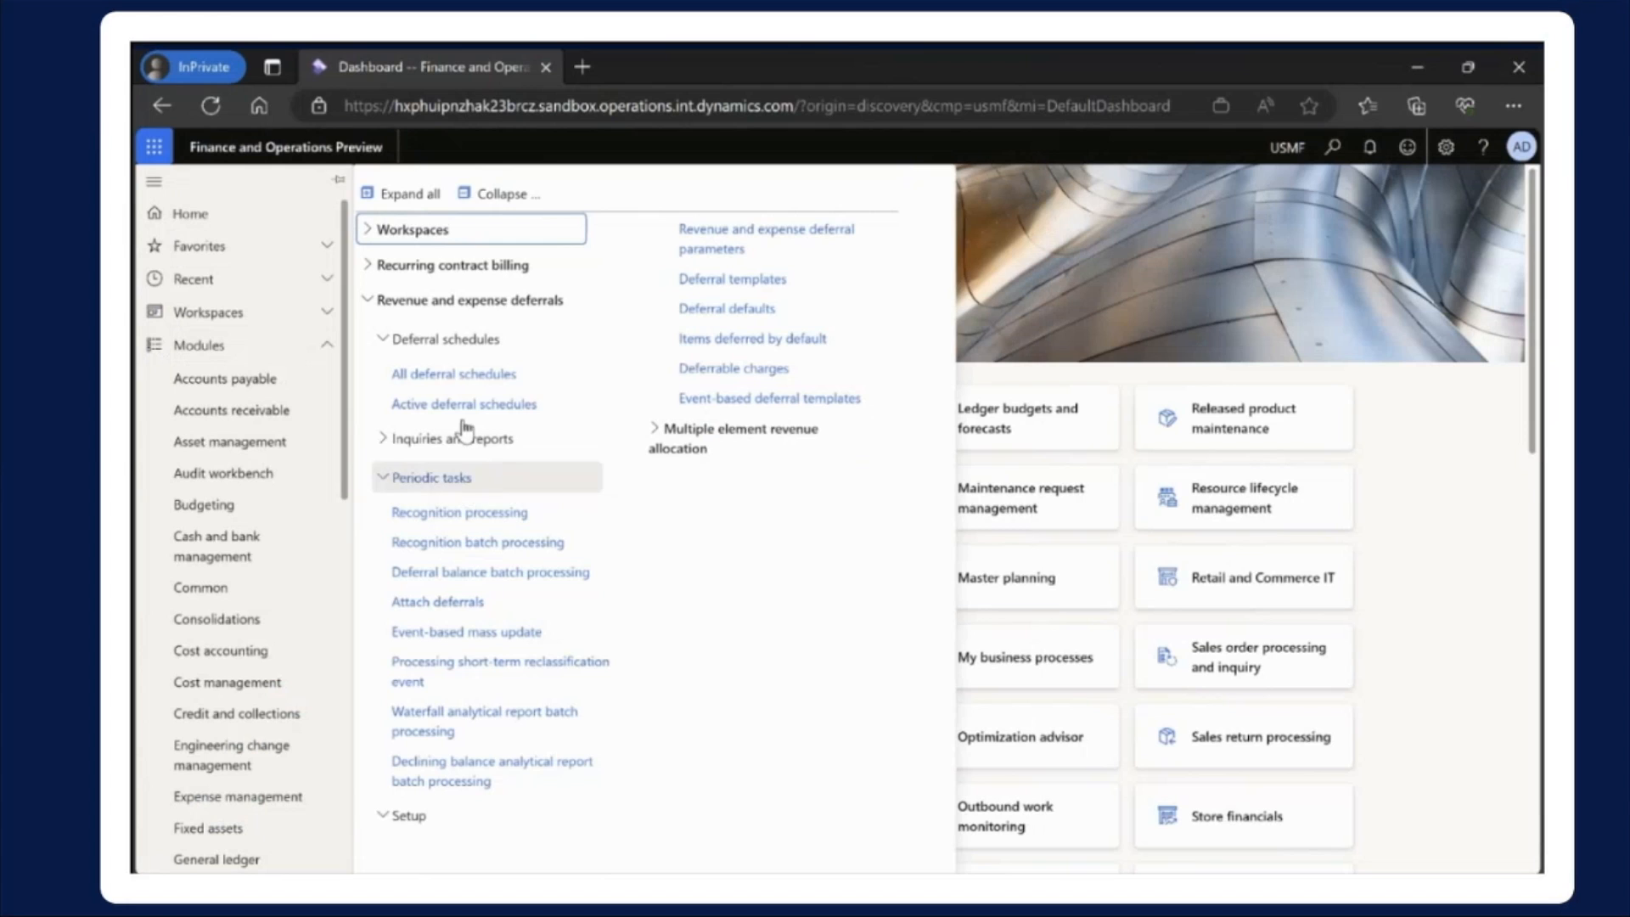
left_click(453, 374)
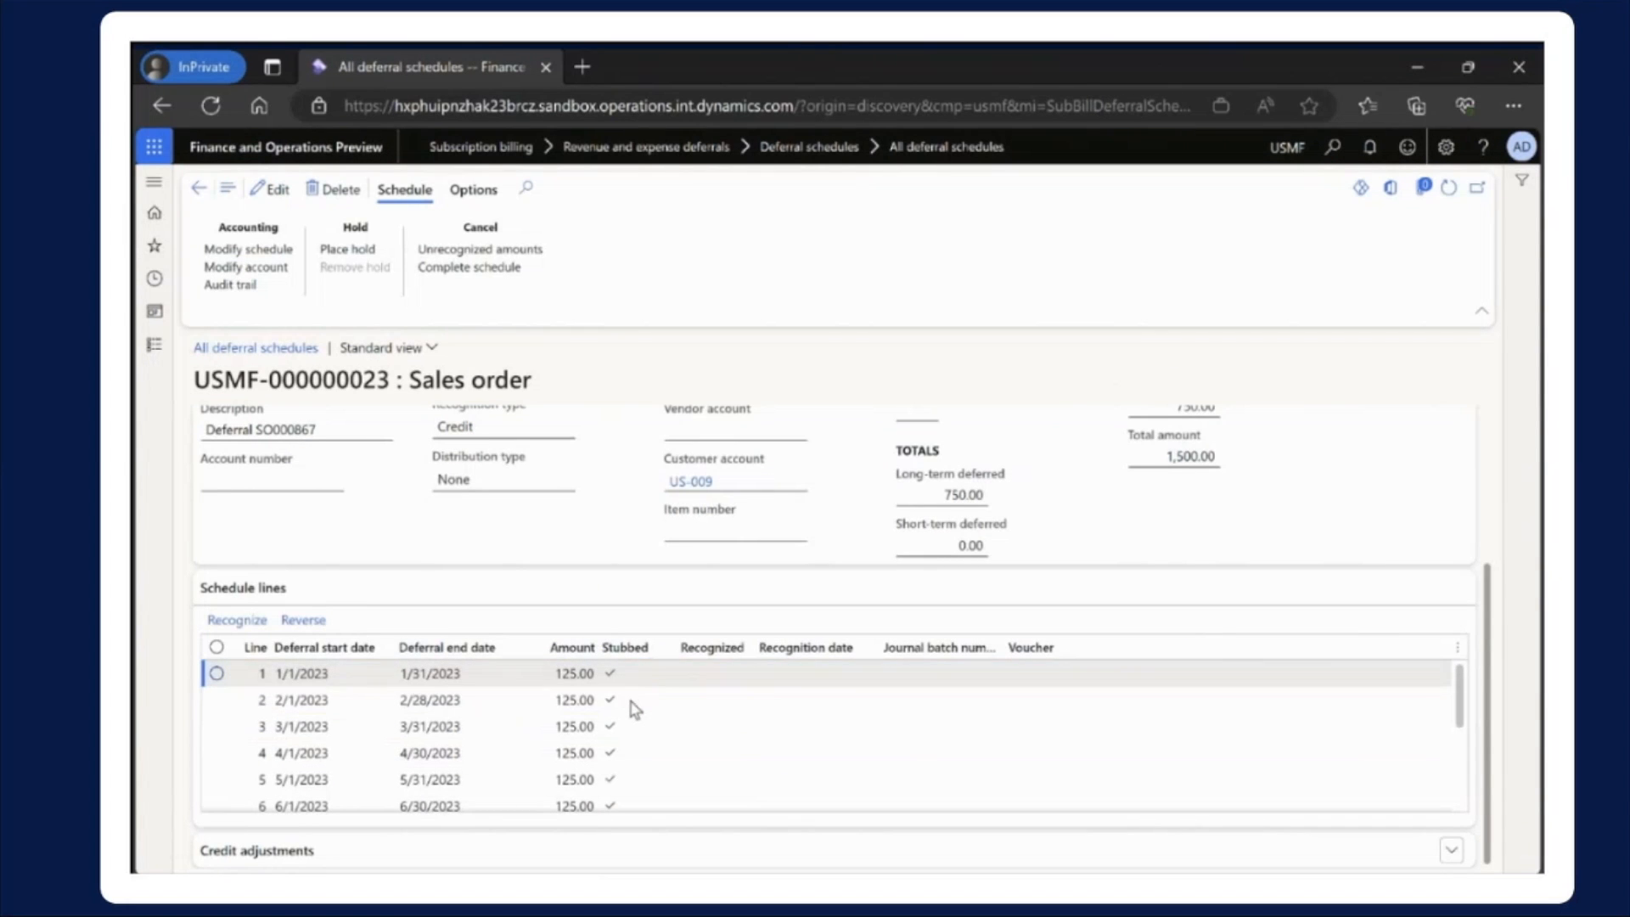
scroll(642, 725, "down", 3)
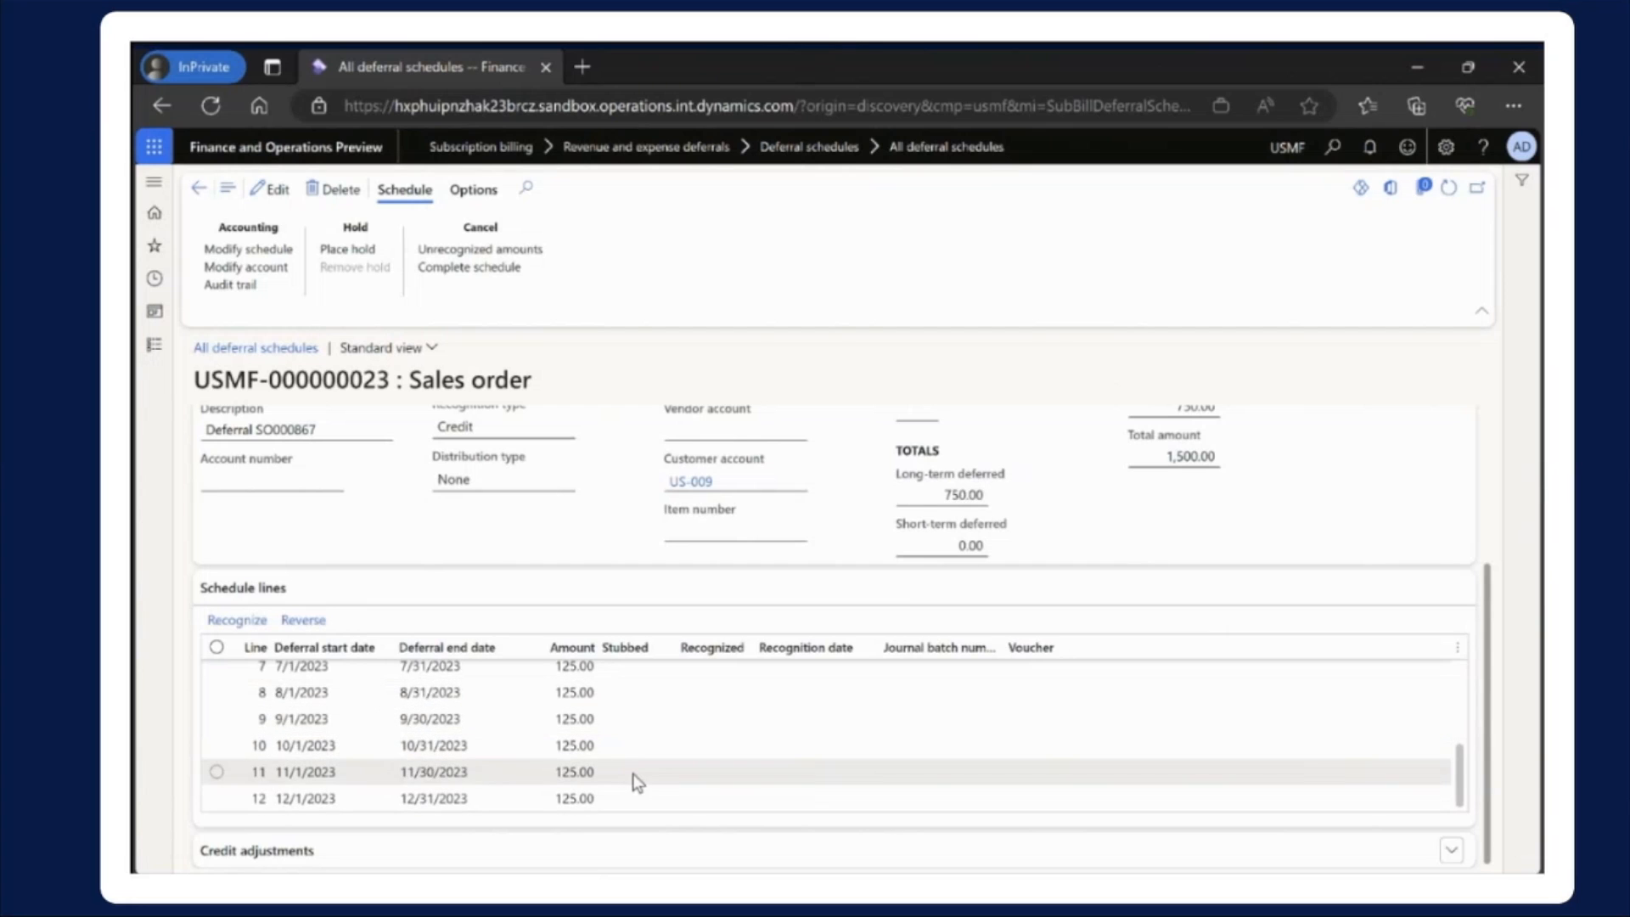
scroll(633, 776, "up", 3)
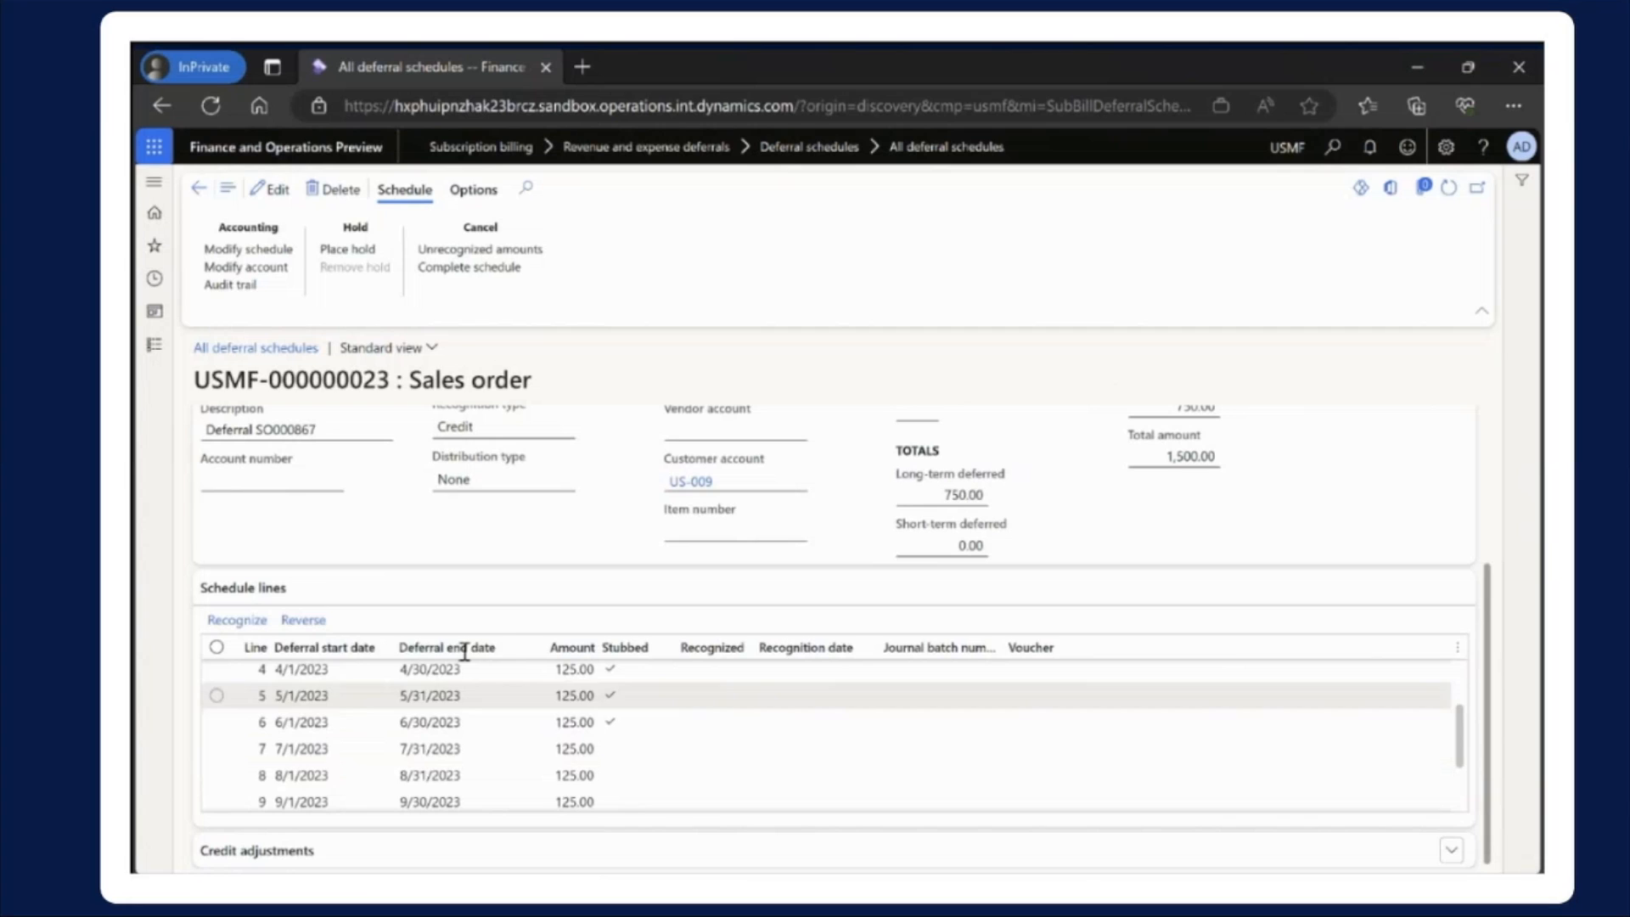
left_click(621, 746)
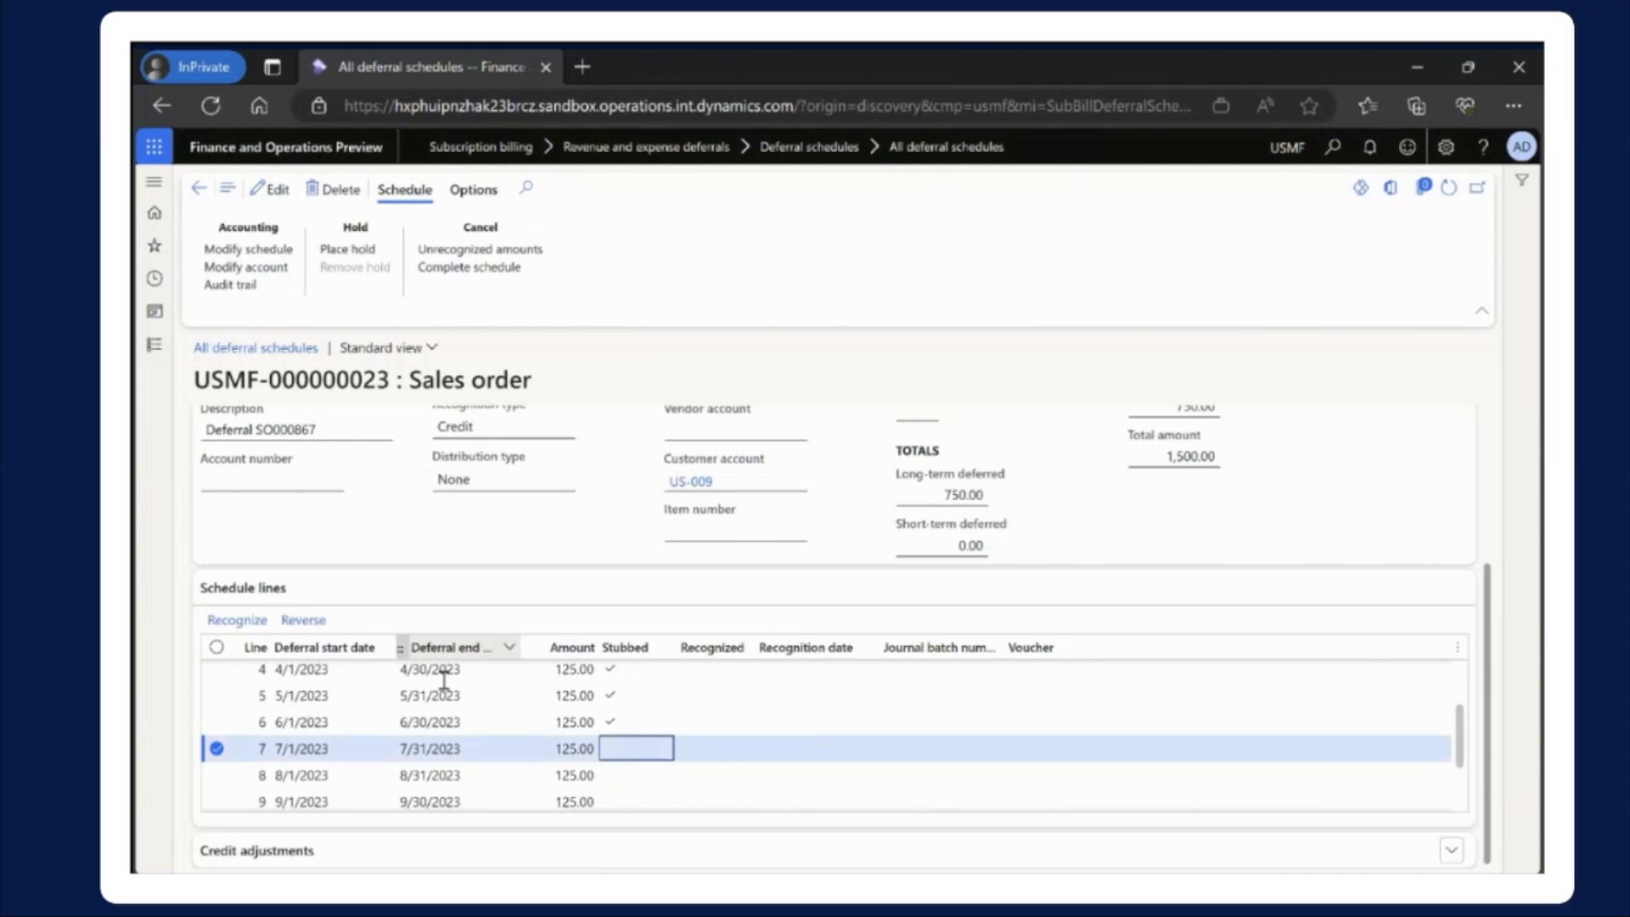
Open Recognition processing from the periodic tasks and set the recognition action to Reverse stub
left_click(153, 347)
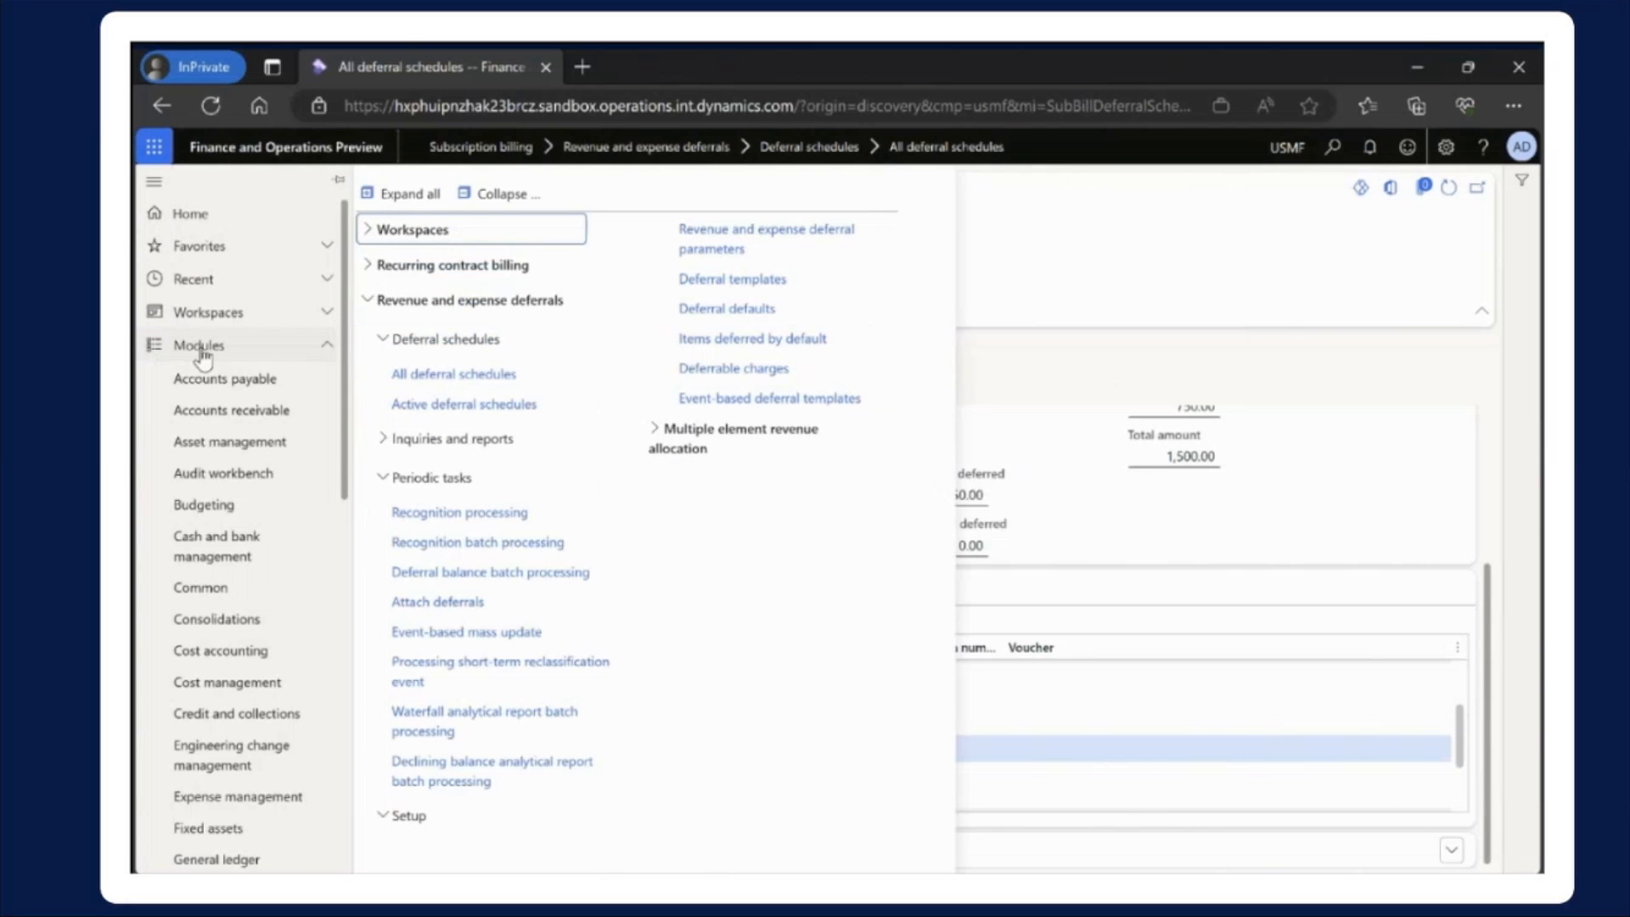
left_click(464, 512)
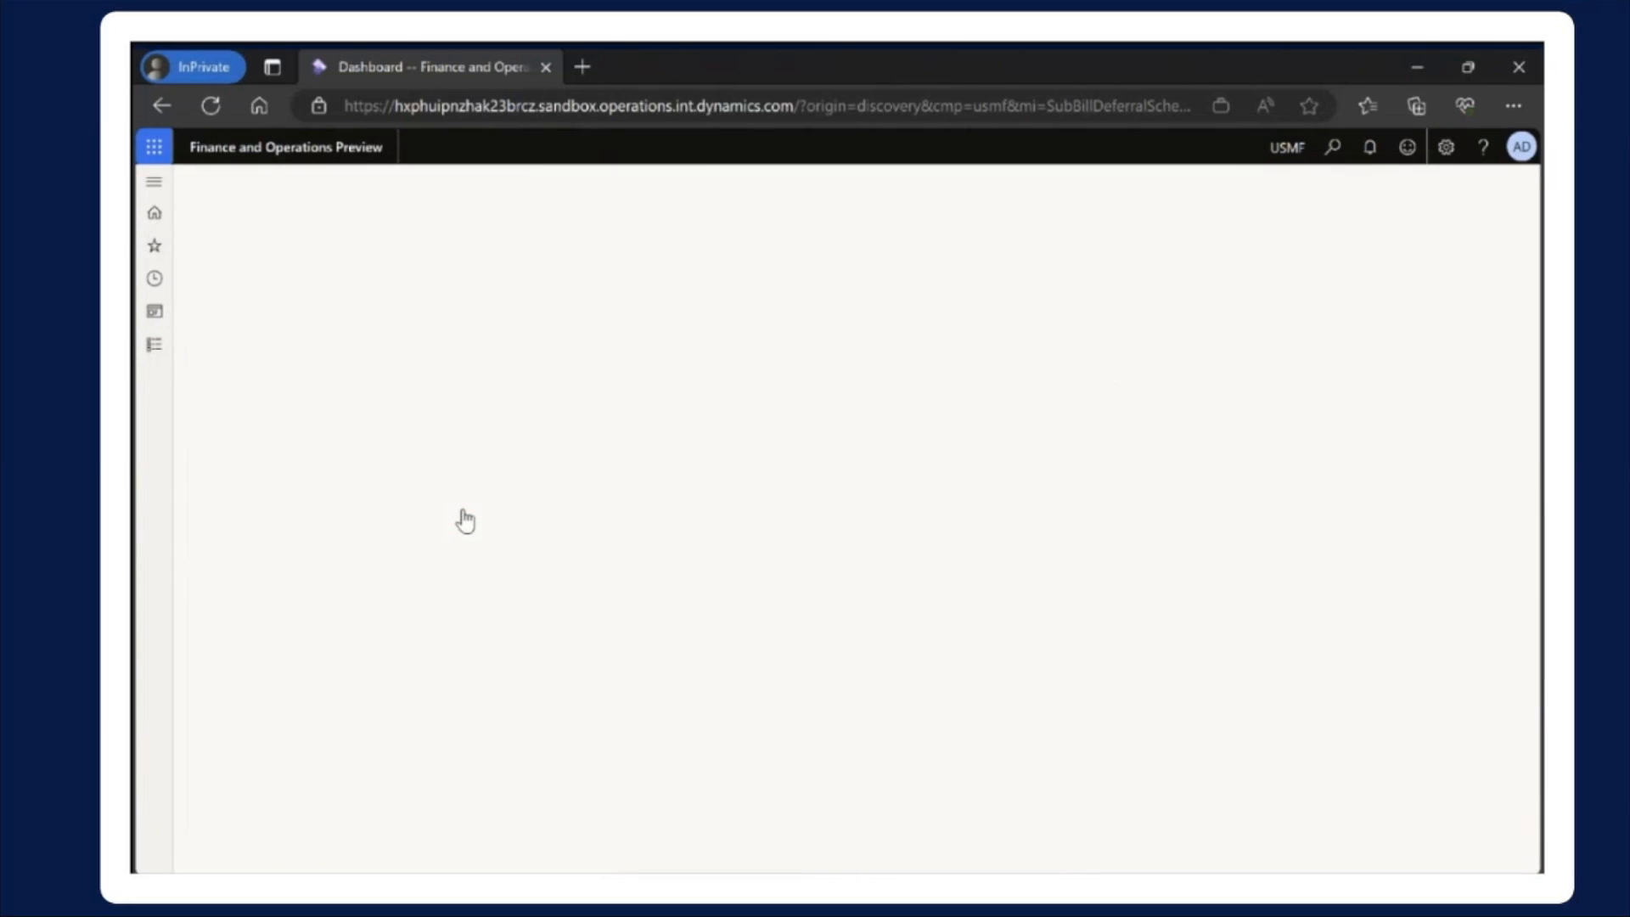
left_click(466, 324)
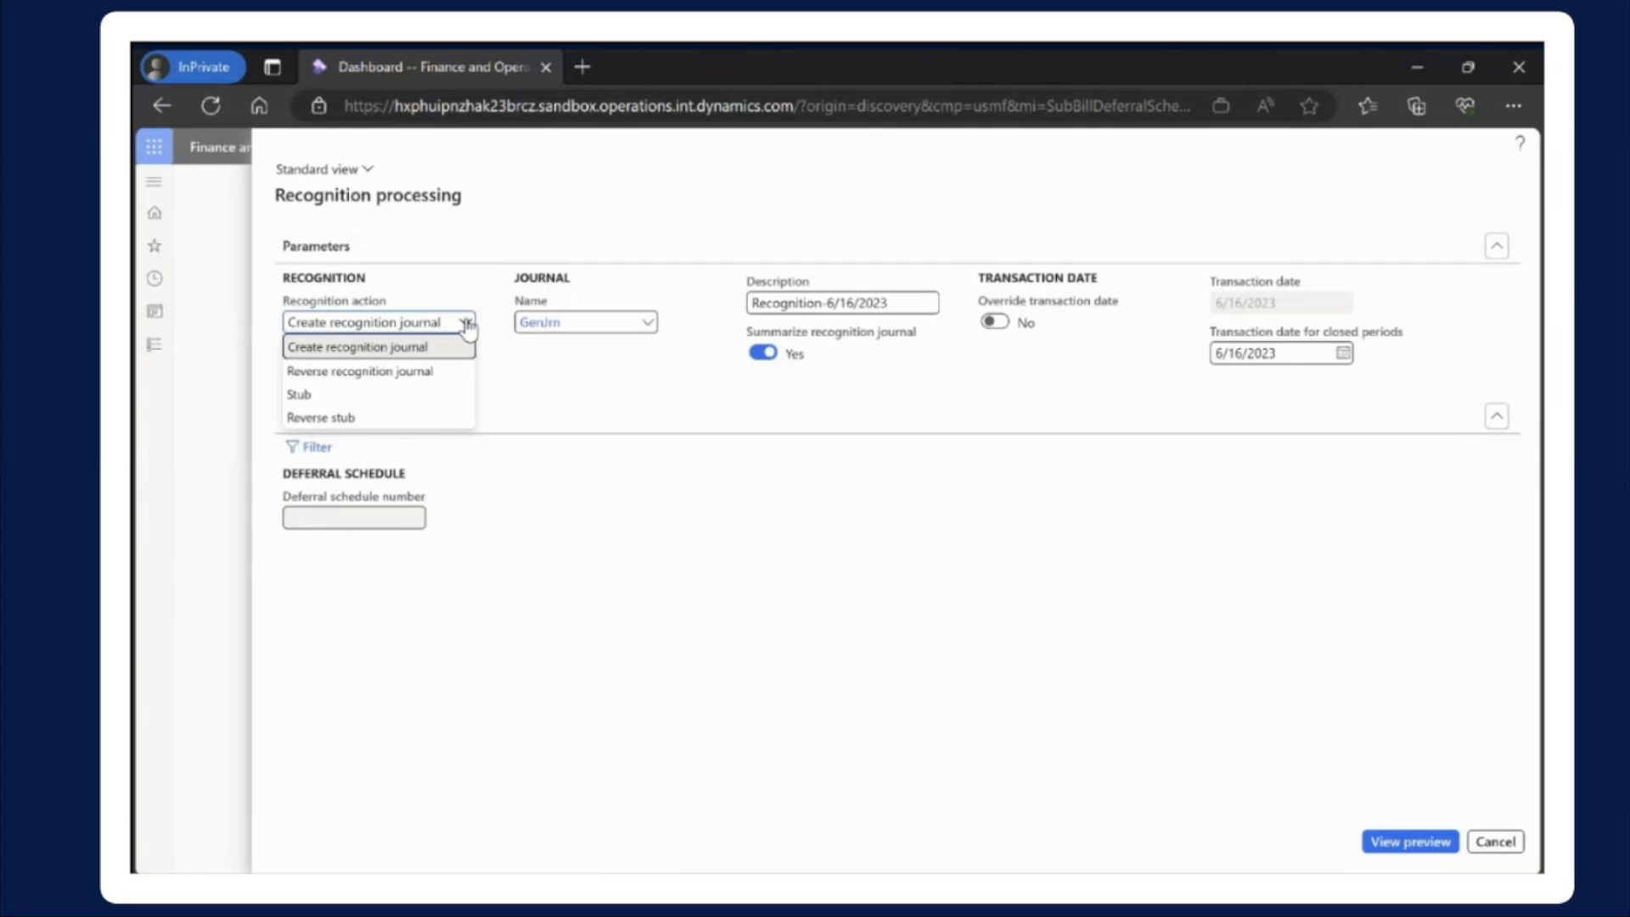
left_click(382, 417)
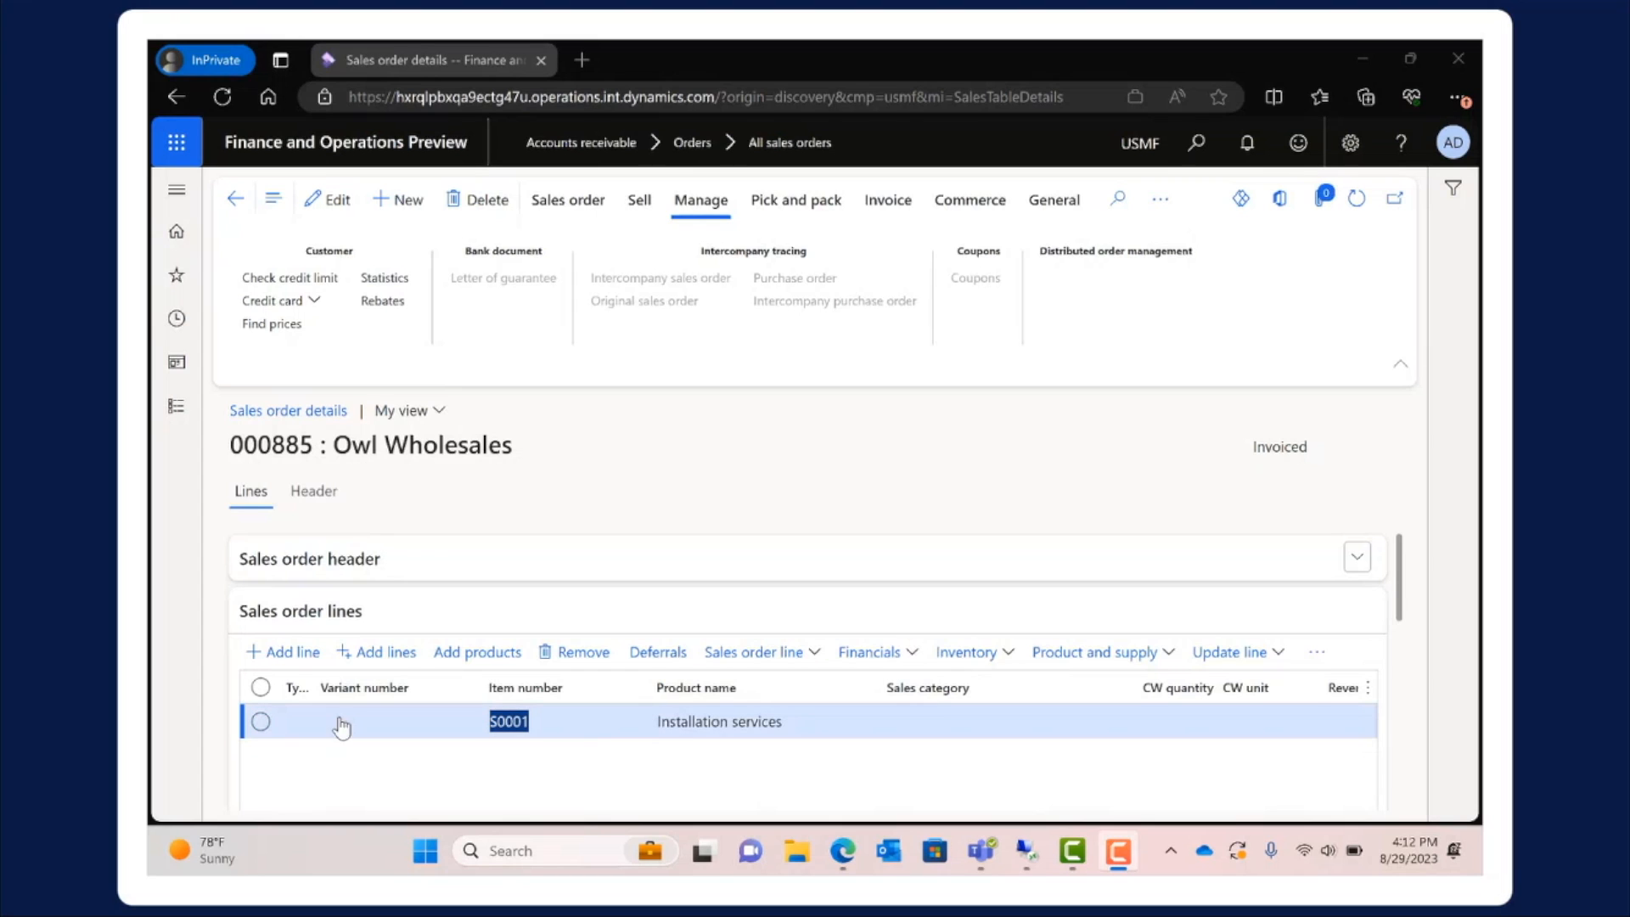
Open the sales order deferral schedule USMF-000001 and examine its header fields, original transaction reference, totals and schedule lines
left_click(175, 406)
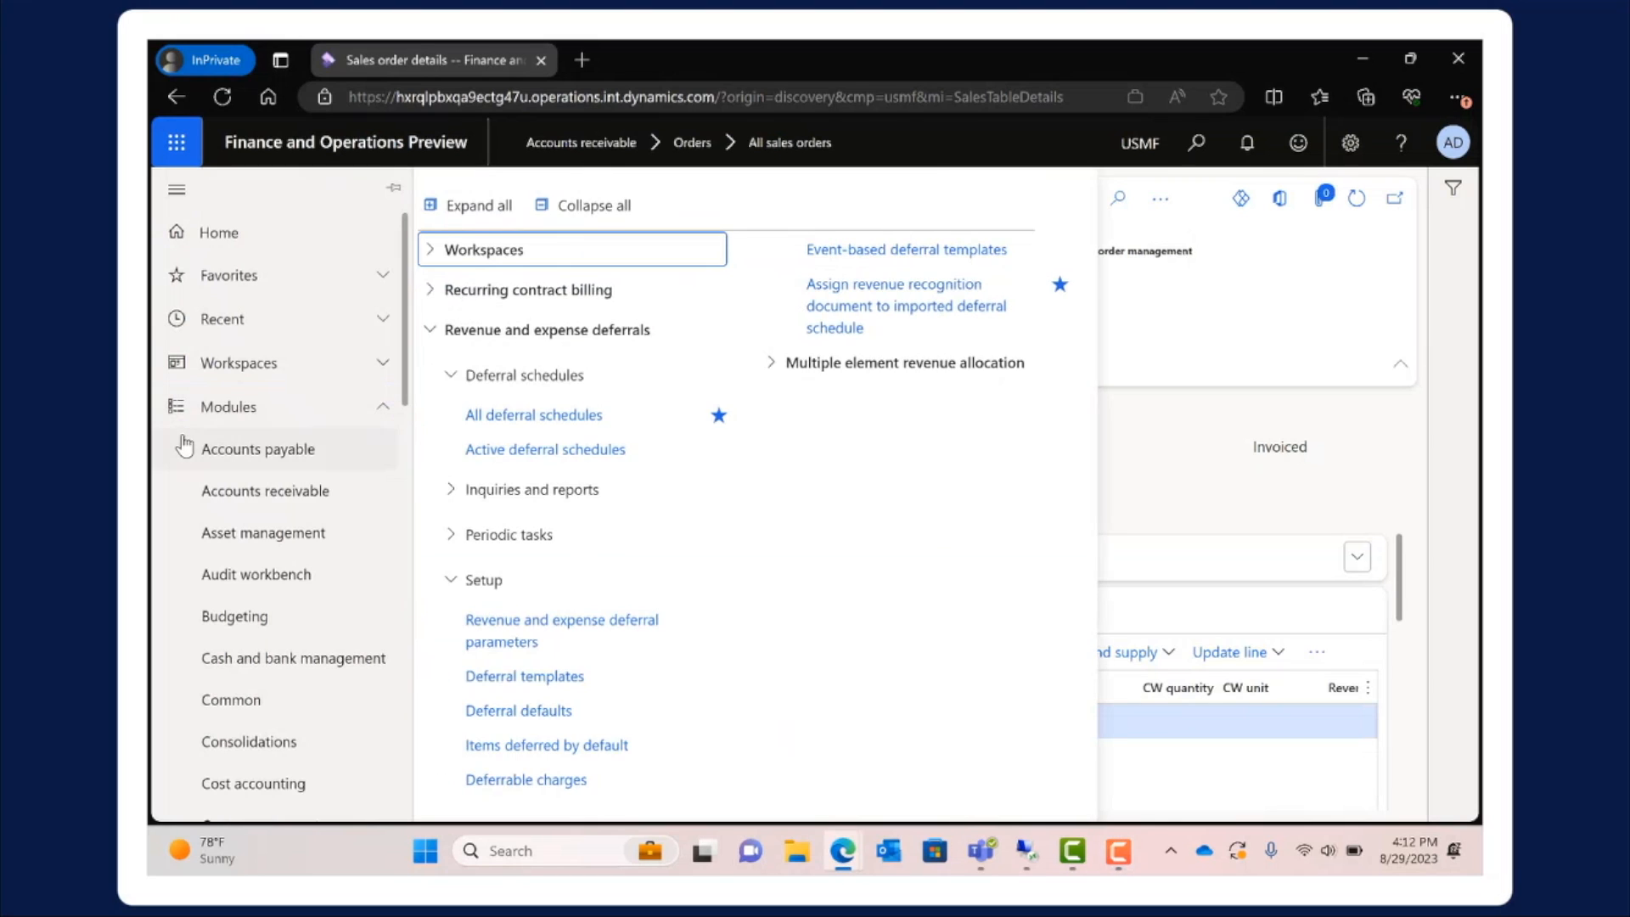
left_click(534, 416)
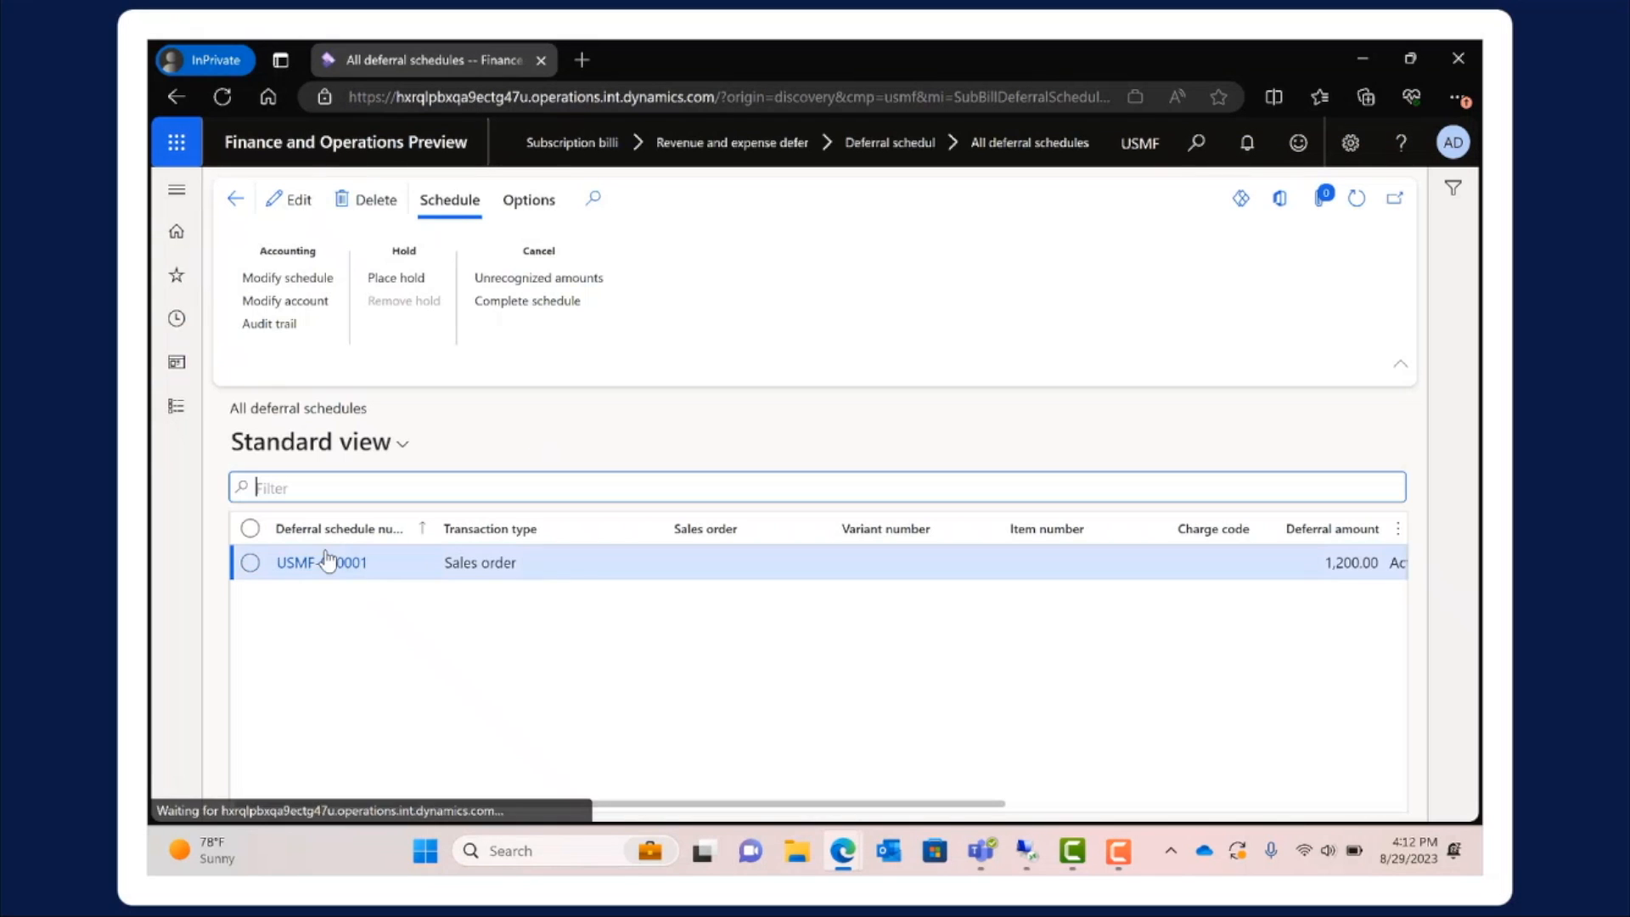
left_click(318, 560)
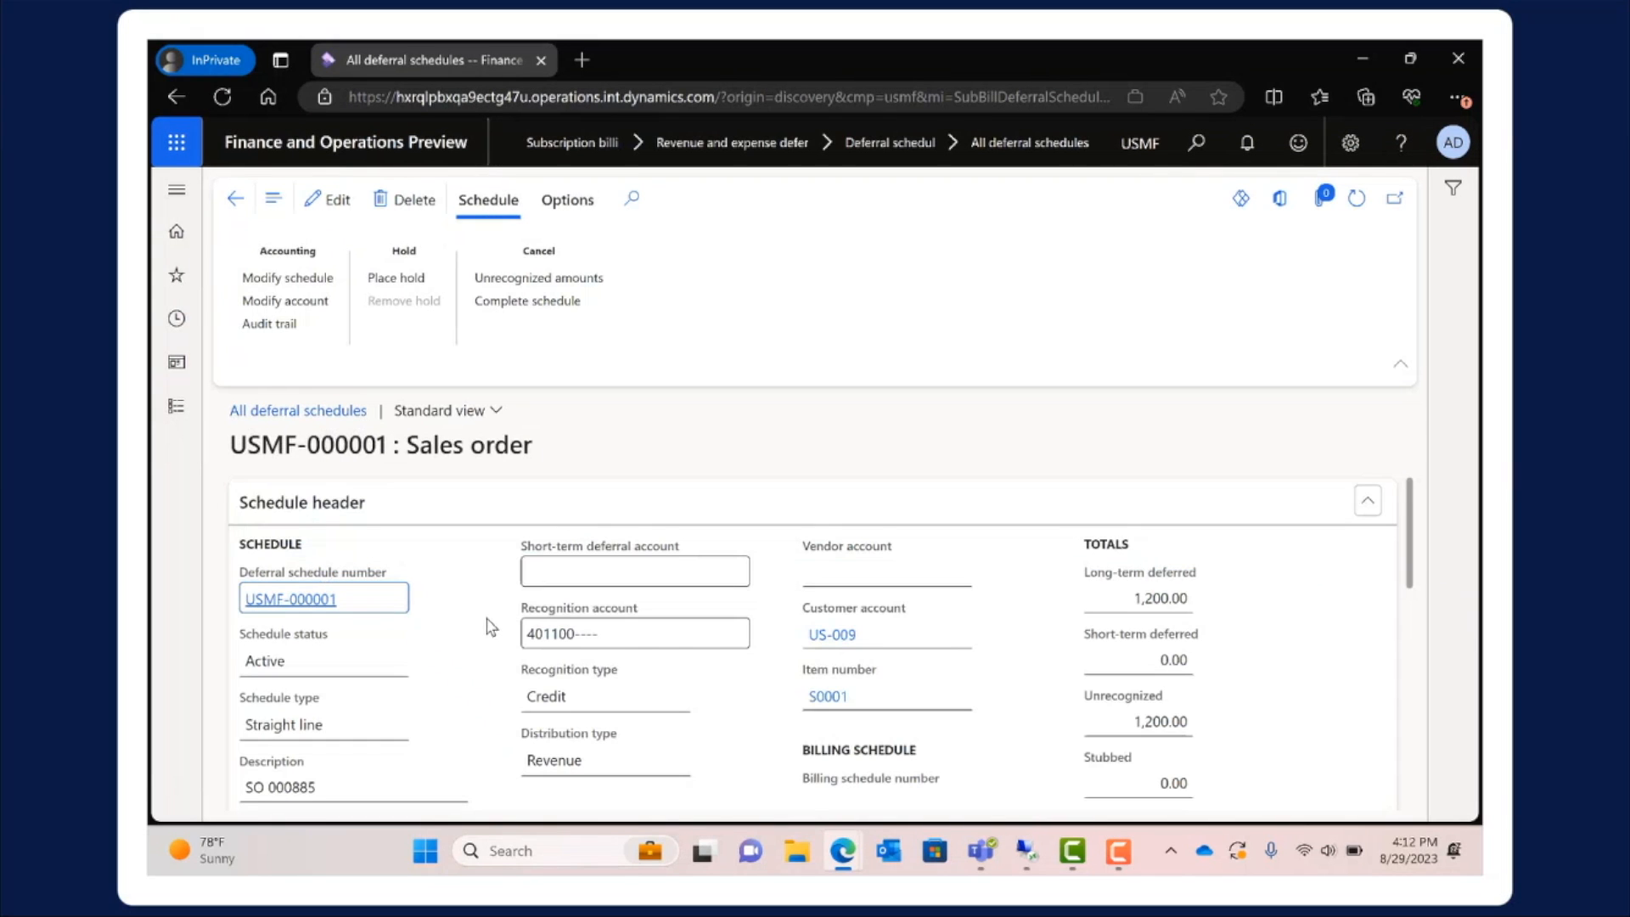
mouse_move(885, 645)
scroll(857, 707, "down", 1)
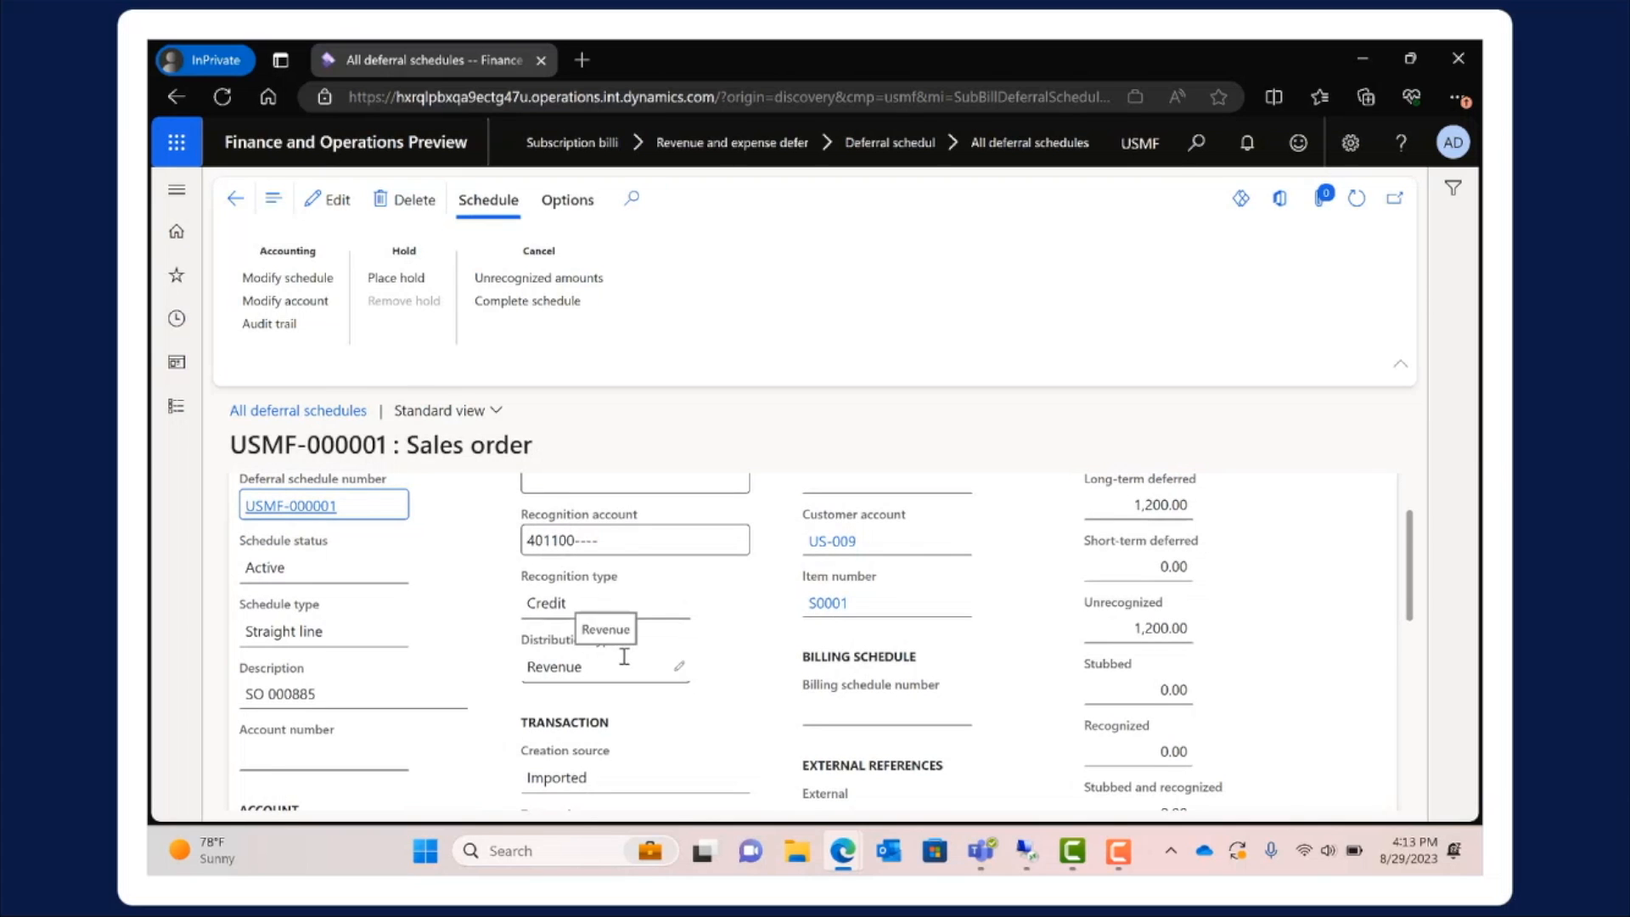
scroll(626, 655, "down", 3)
scroll(622, 654, "down", 1)
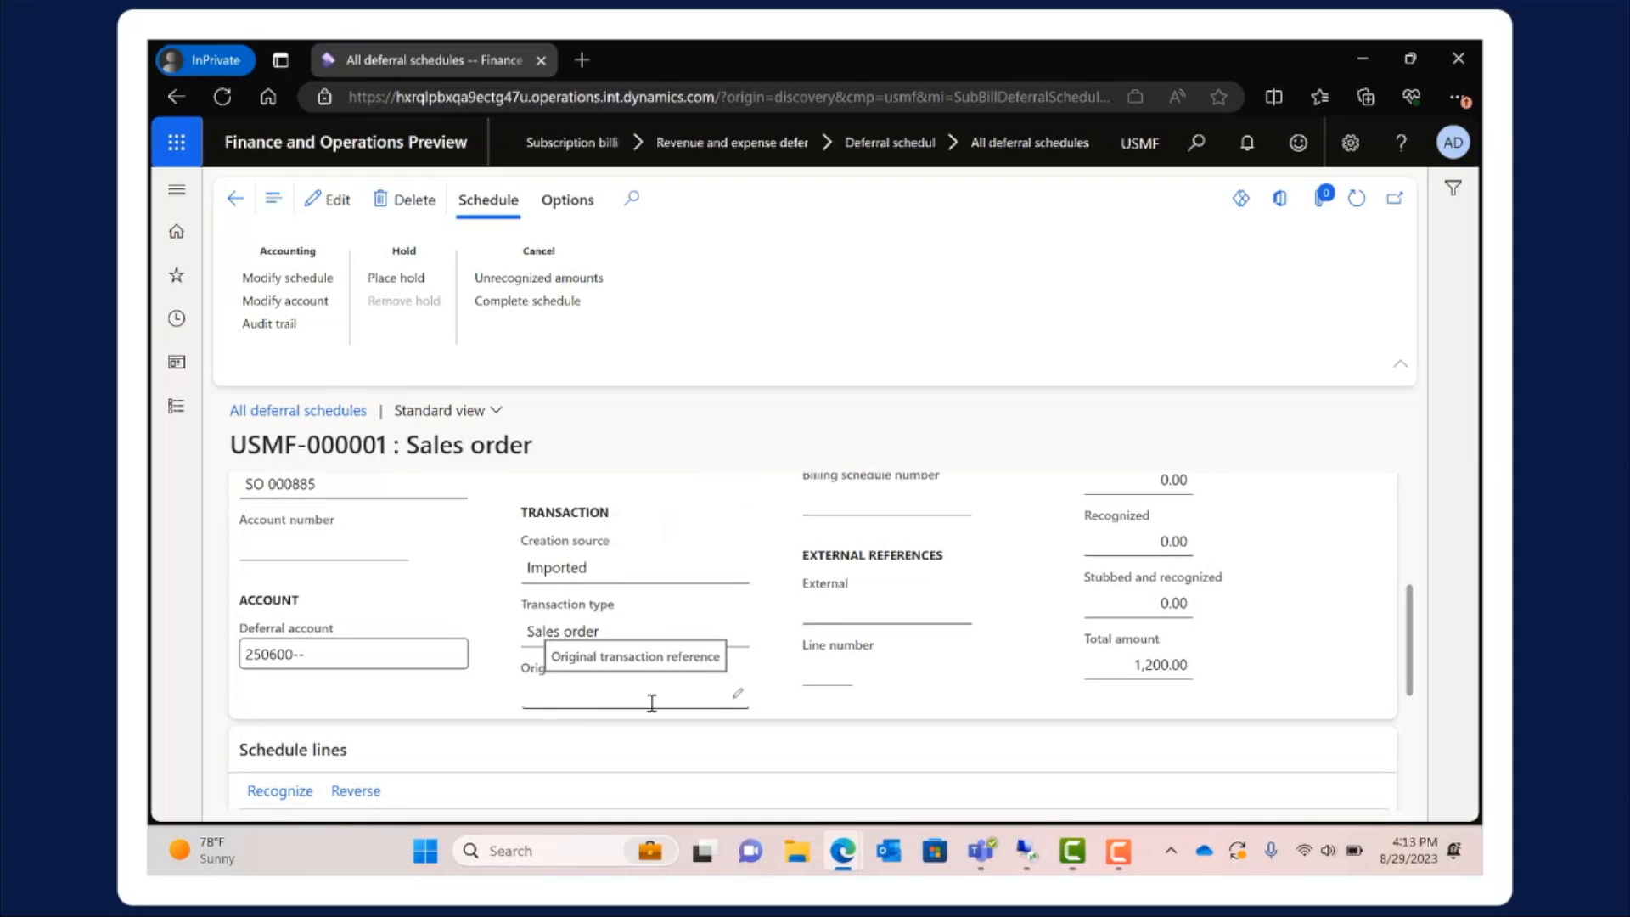
scroll(676, 703, "down", 3)
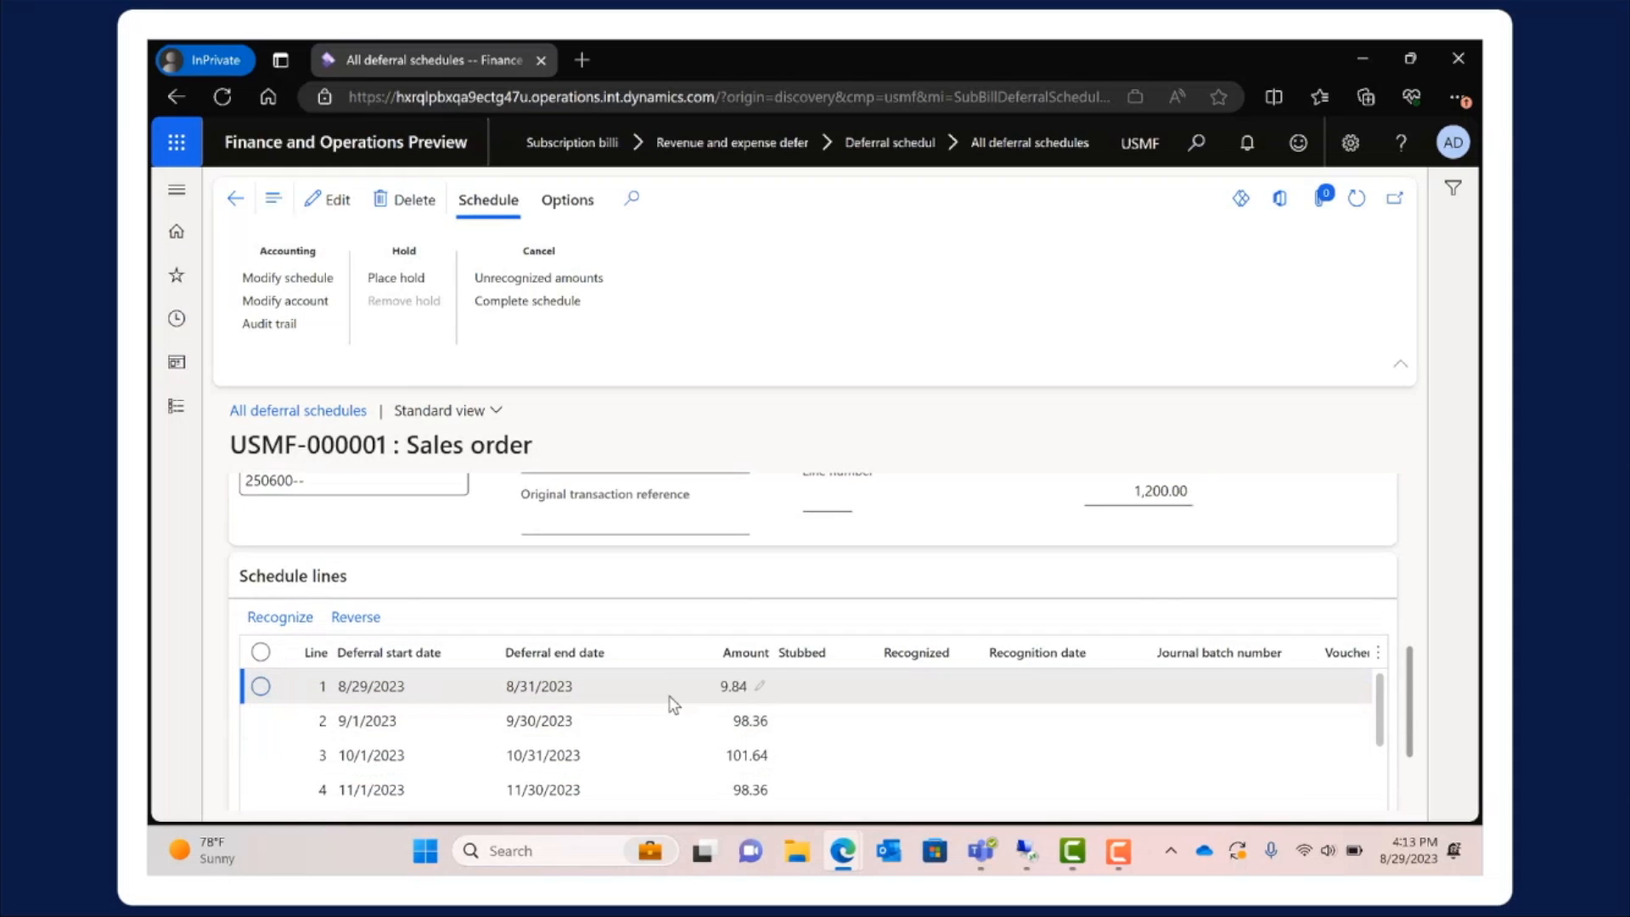
scroll(671, 704, "up", 5)
Open the form for assigning revenue recognition documents to imported deferral schedules and search by the customer's invoice account and item S0001
left_click(176, 276)
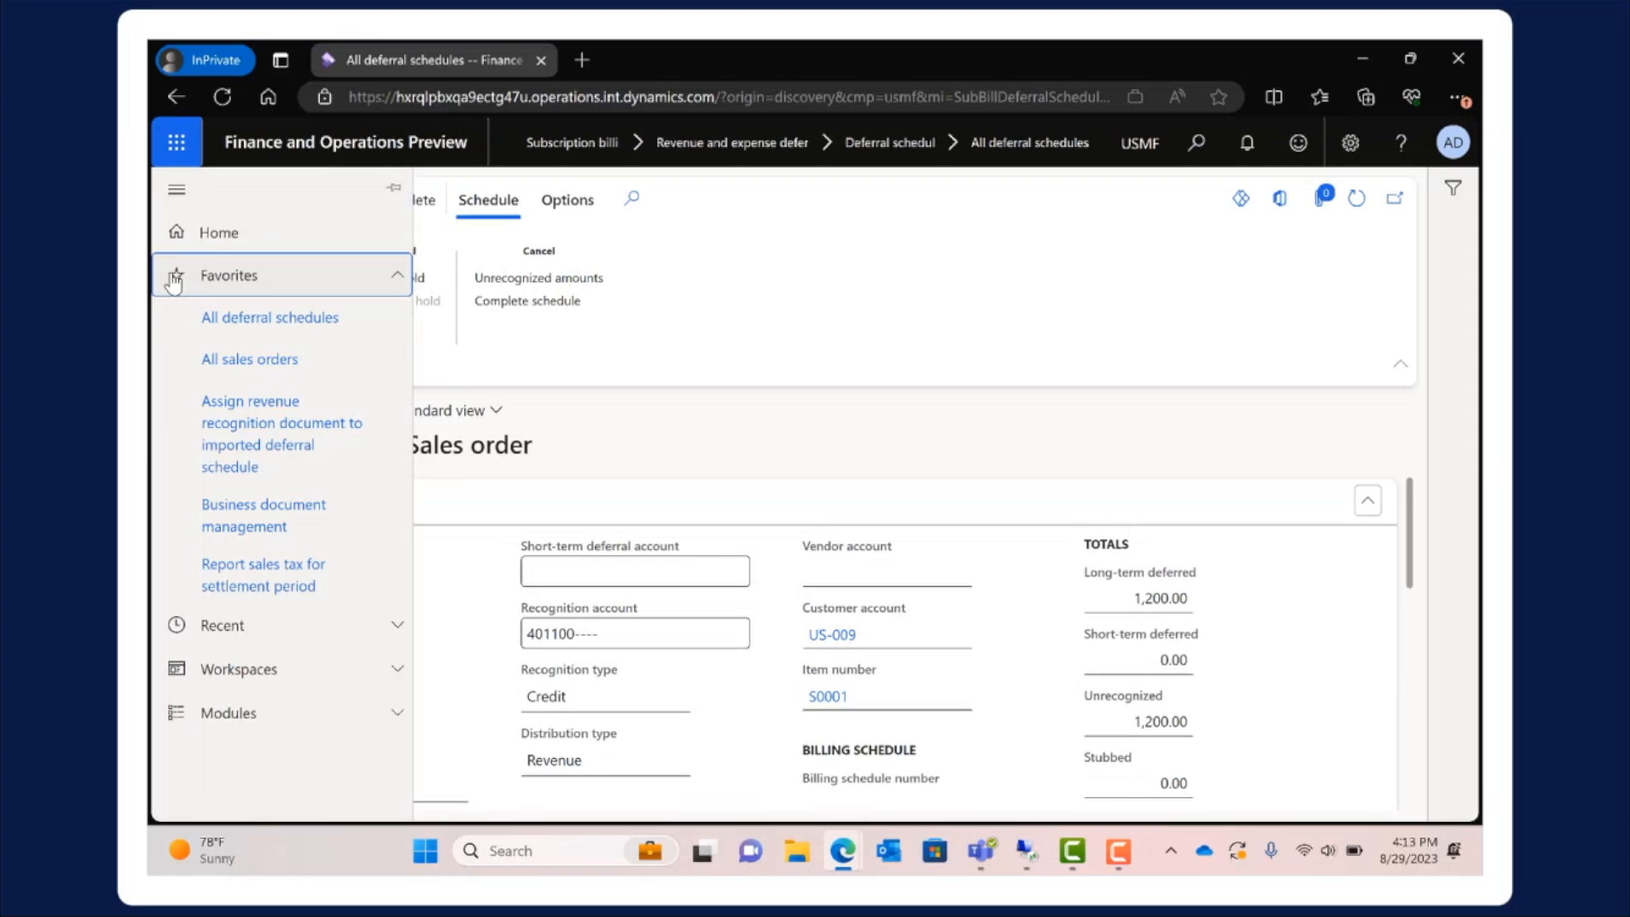
left_click(258, 443)
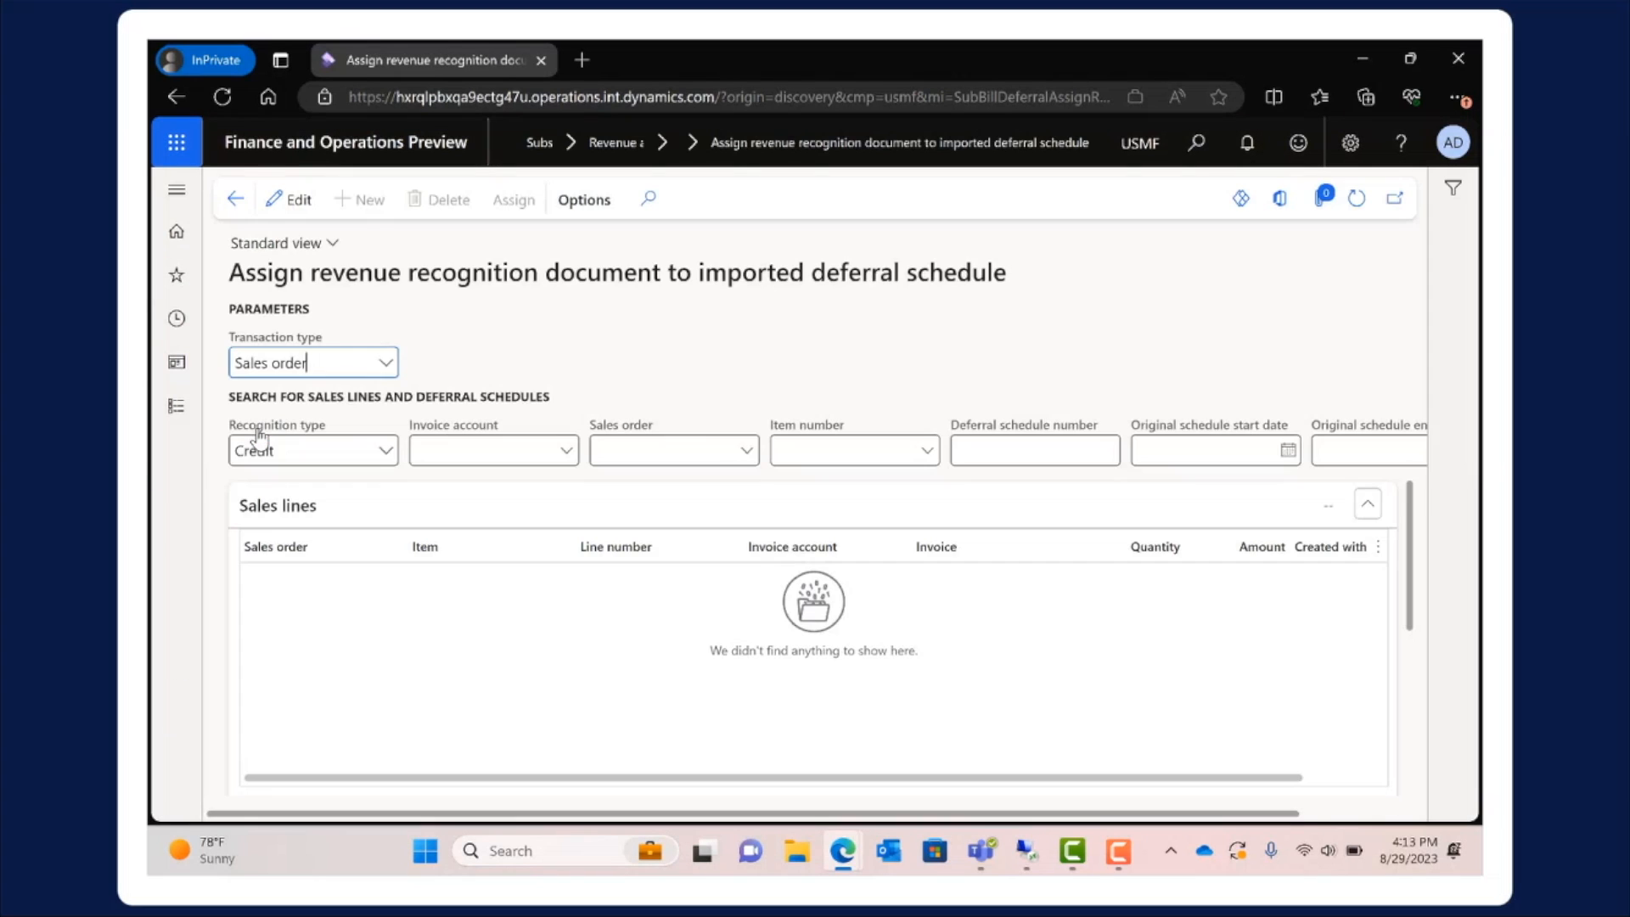
left_click(447, 449)
type("us-009")
key("Tab")
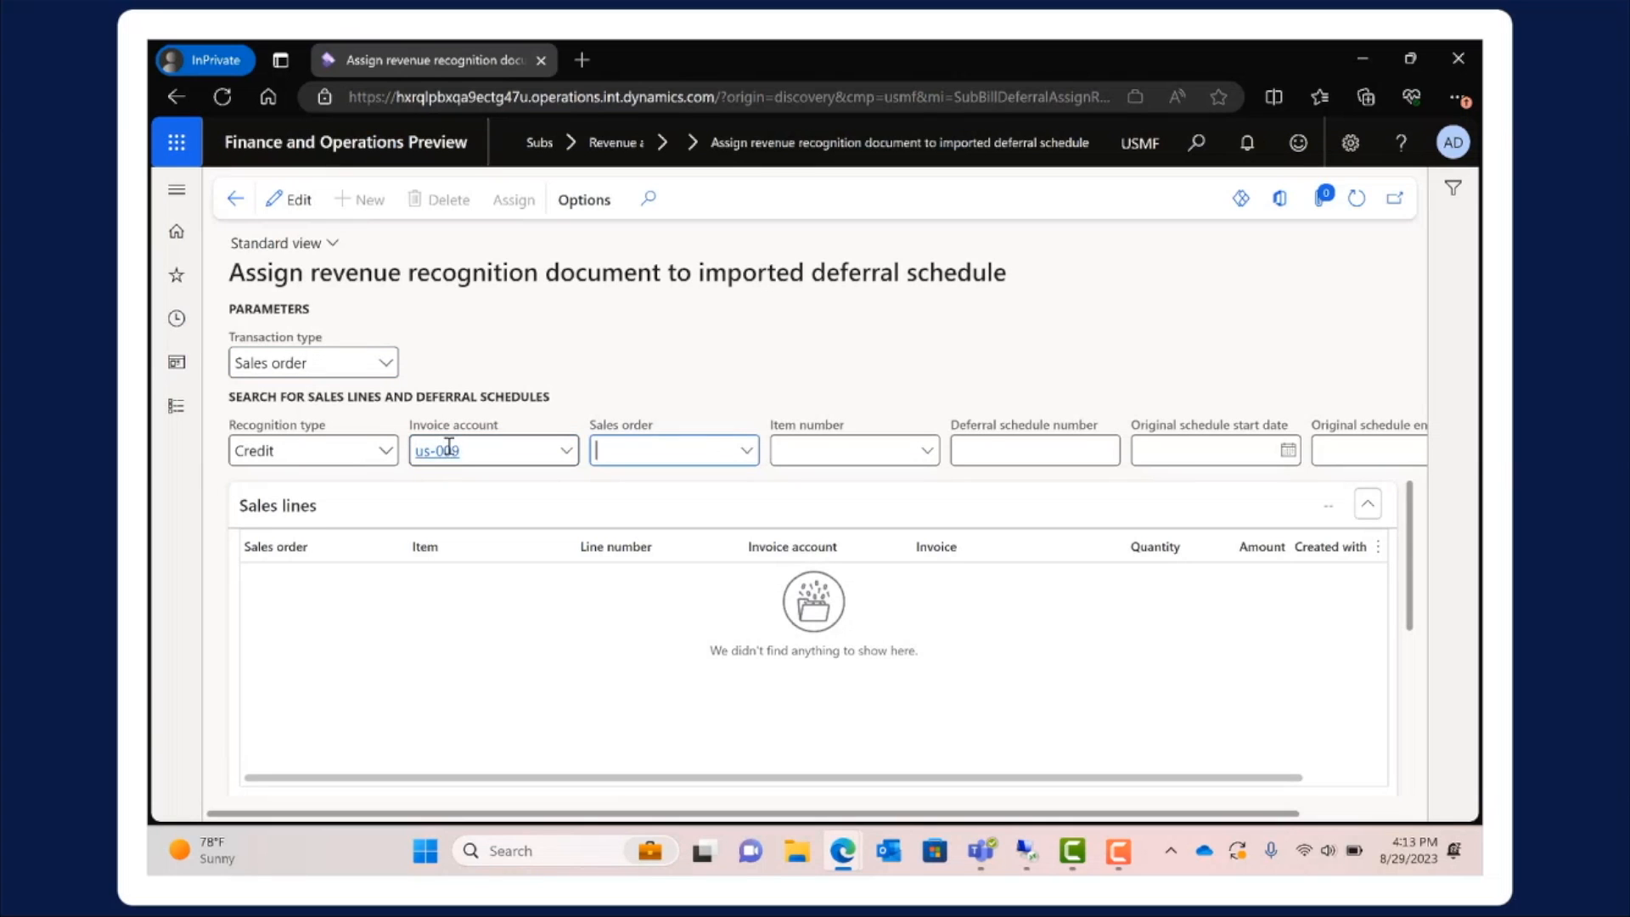
key("Tab")
type("s0001")
key("Tab")
left_click_drag(1251, 814, 1441, 821)
left_click(1384, 450)
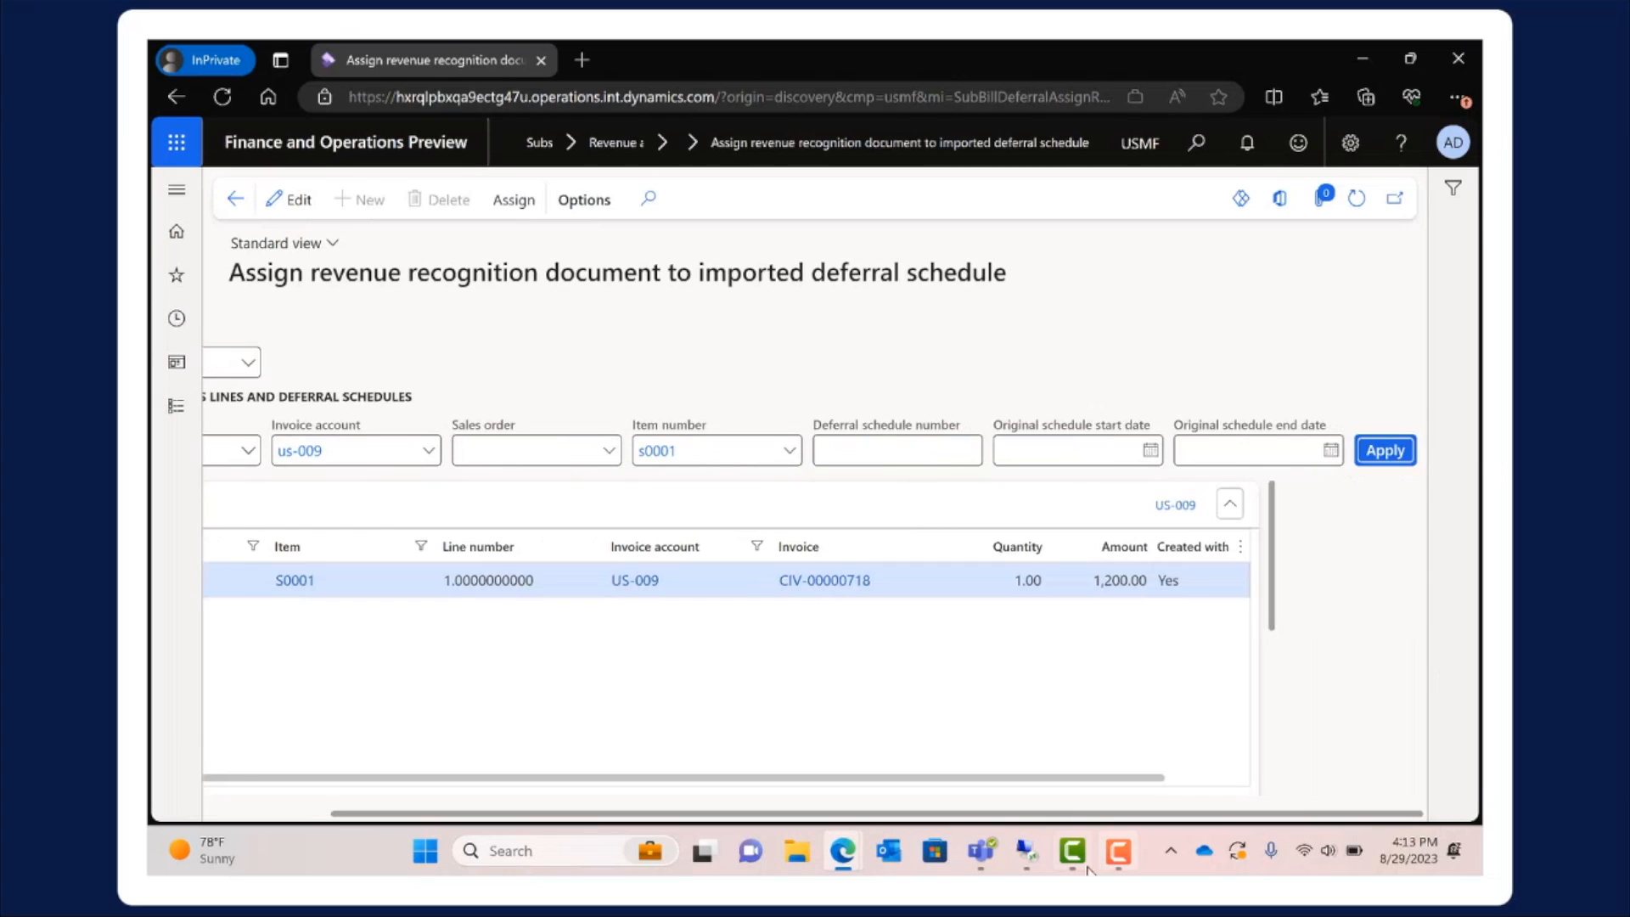
Assign the found sales line for item S0001 to the imported deferral schedule USMF-000001 and confirm the assignment
left_click_drag(1097, 816, 974, 816)
scroll(883, 704, "down", 5)
left_click(371, 717)
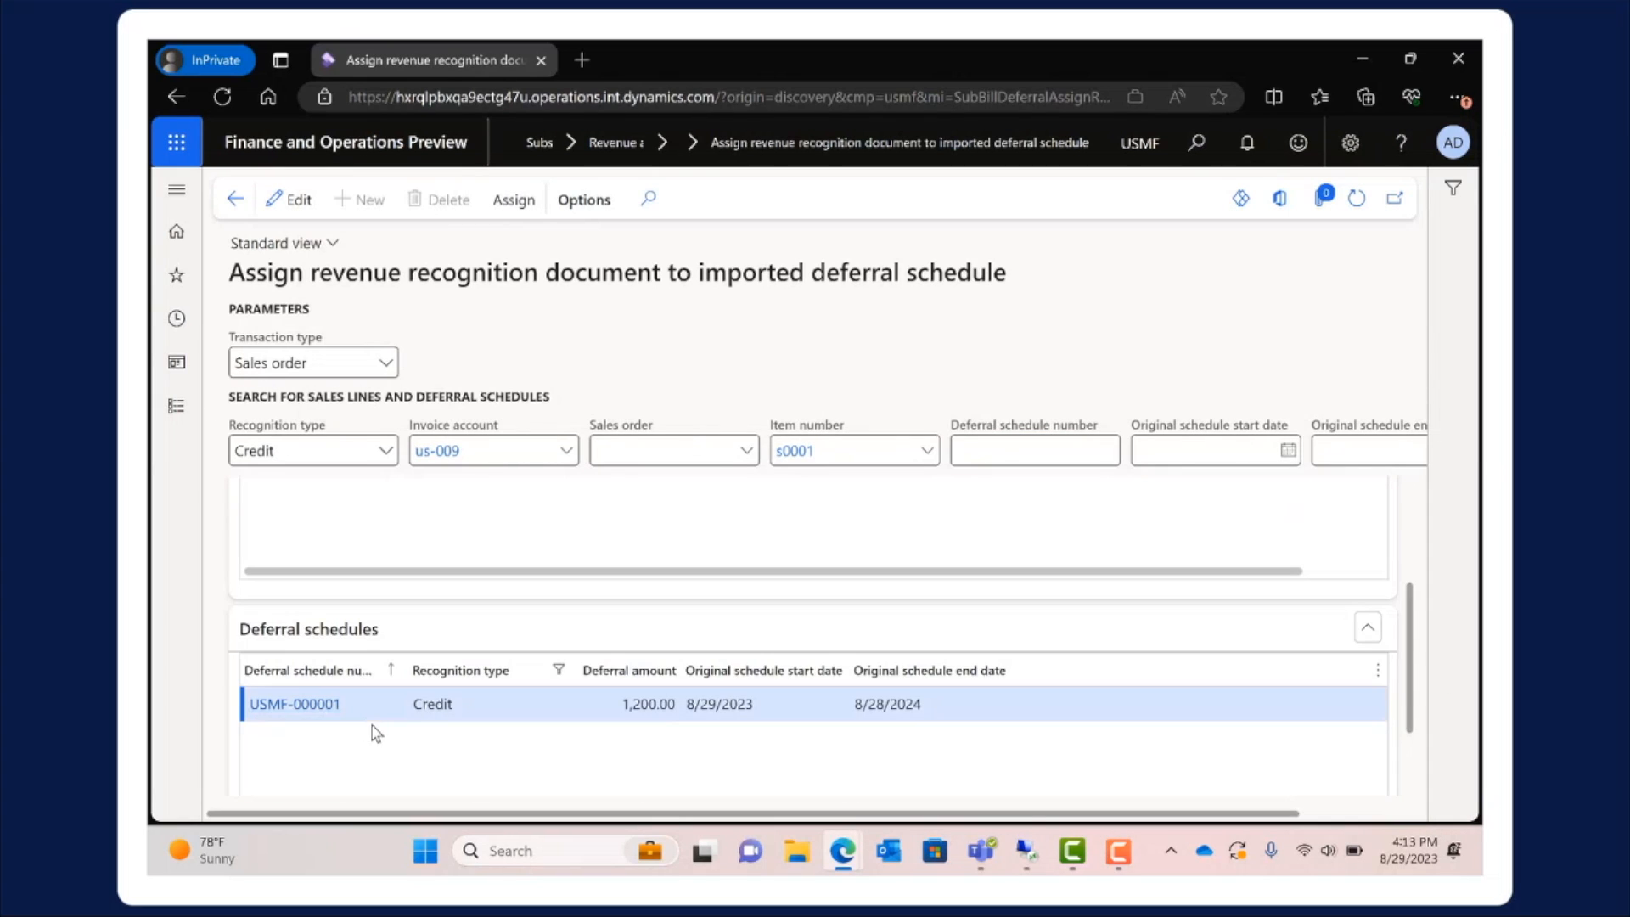
scroll(416, 732, "up", 5)
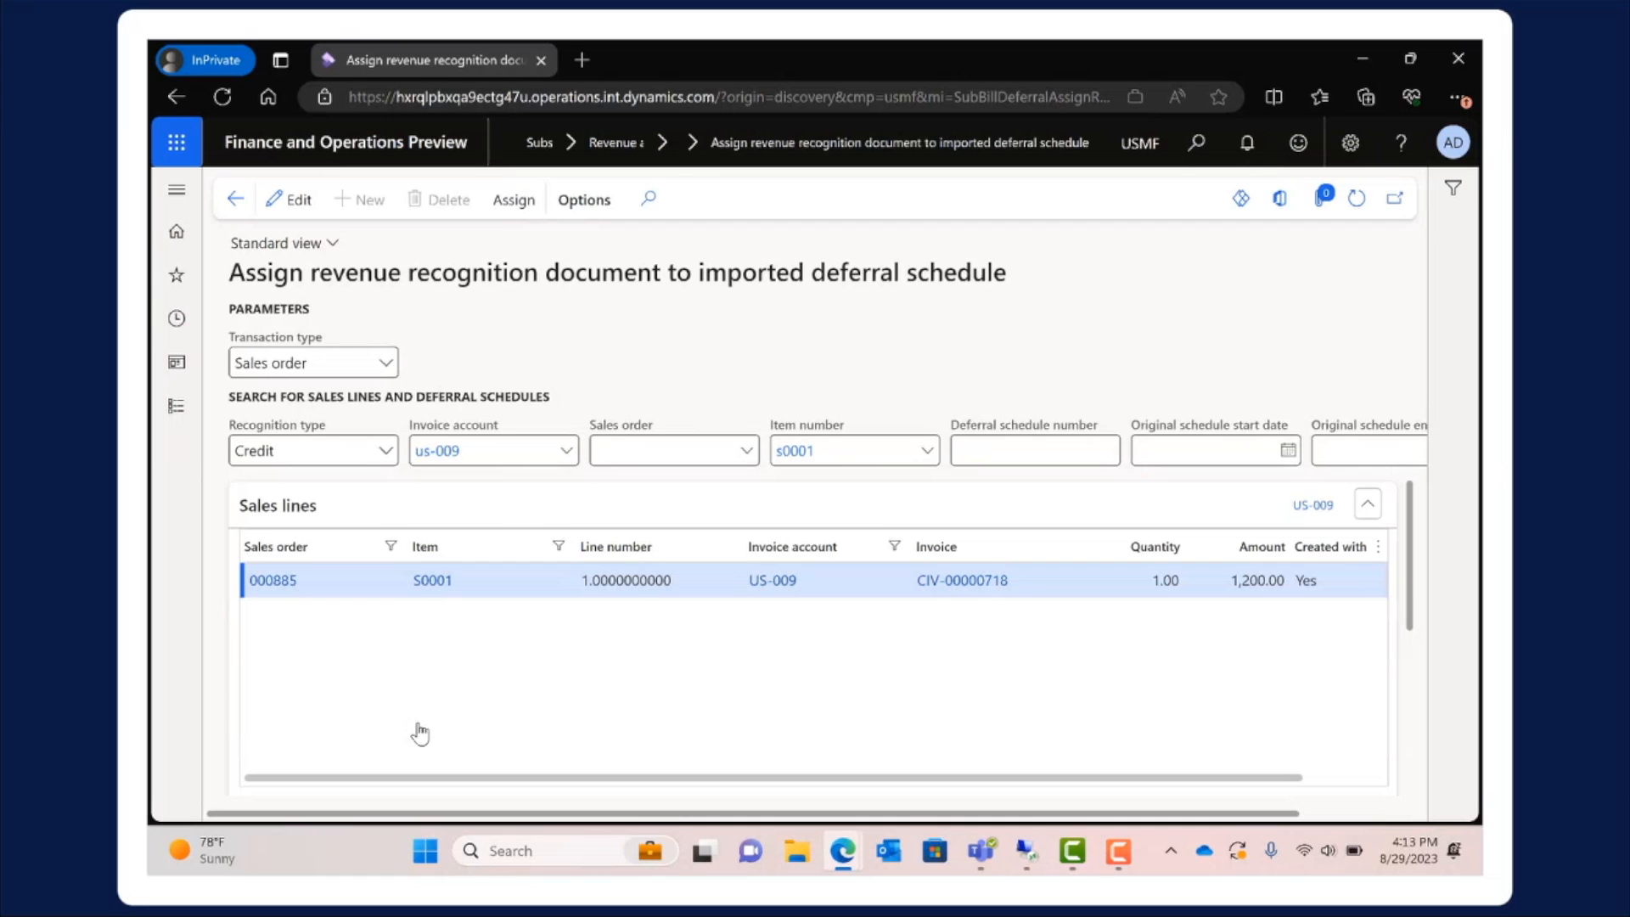
left_click(512, 199)
left_click(939, 495)
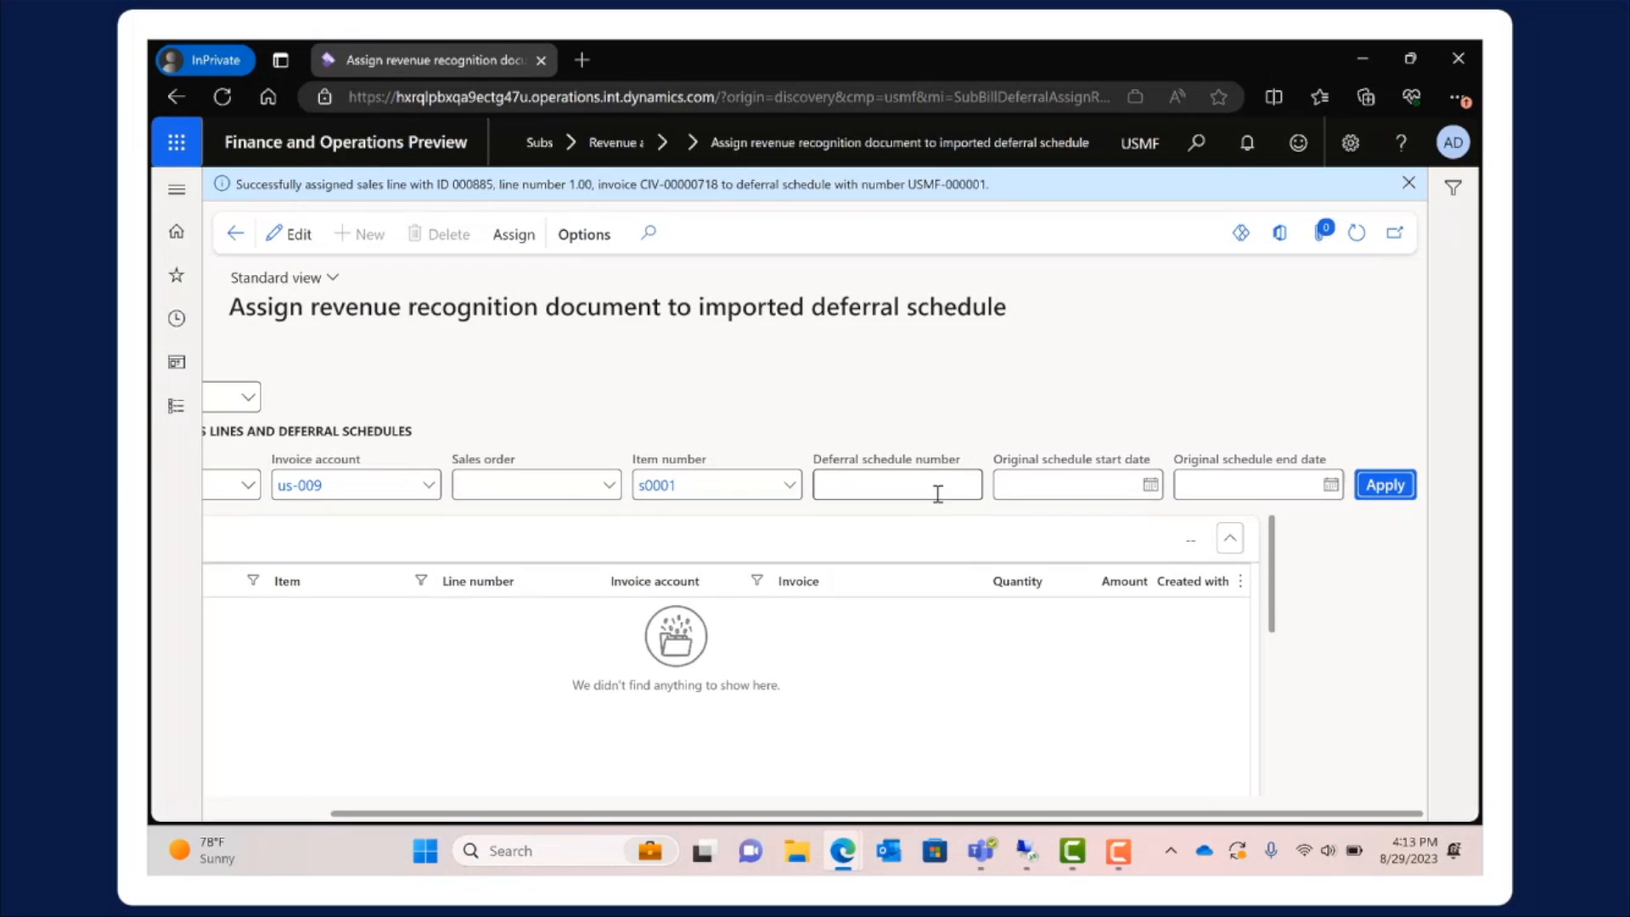
Reopen deferral schedule USMF-000001 from all deferral schedules and examine its sales order references, transaction details, totals and schedule lines
left_click(181, 412)
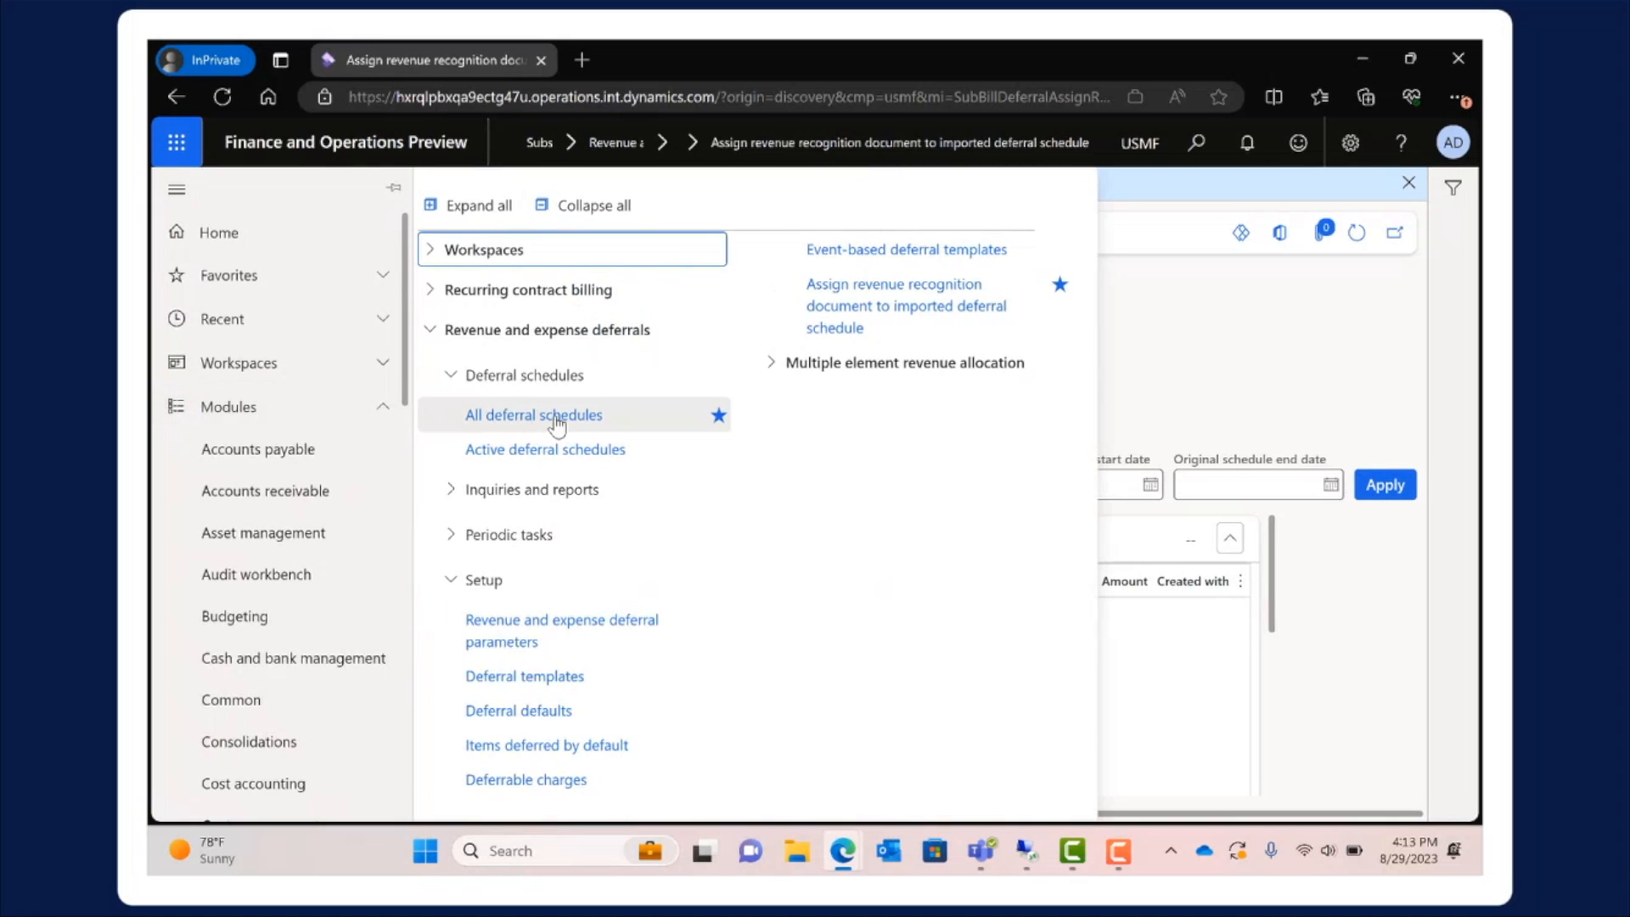
left_click(548, 416)
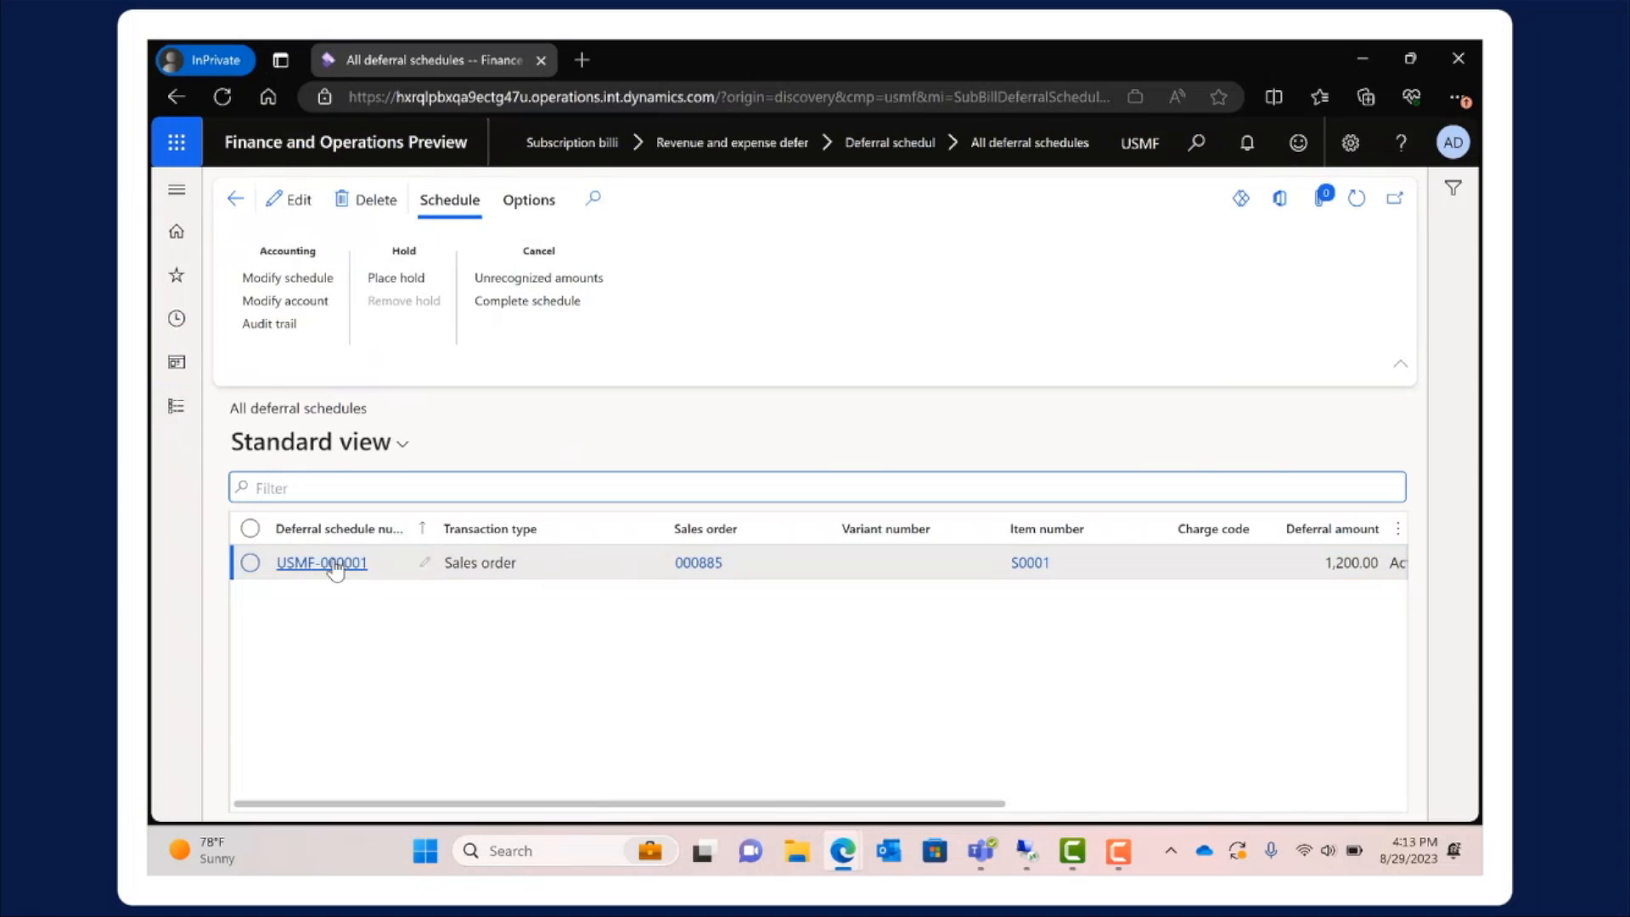
left_click(335, 564)
scroll(747, 527, "down", 3)
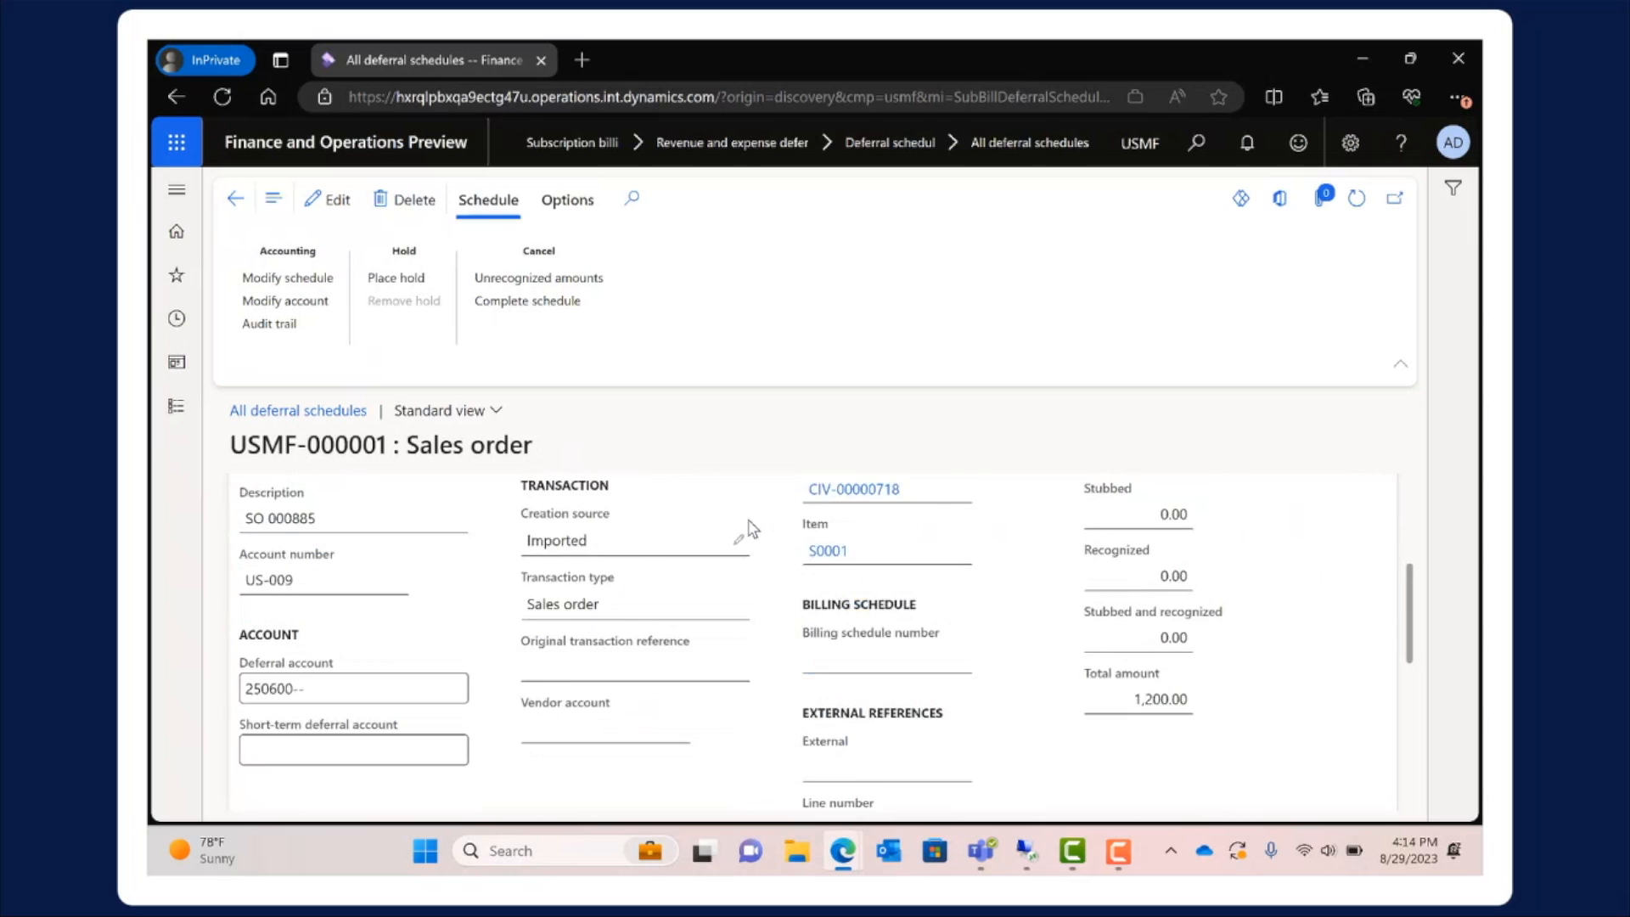
scroll(747, 534, "down", 5)
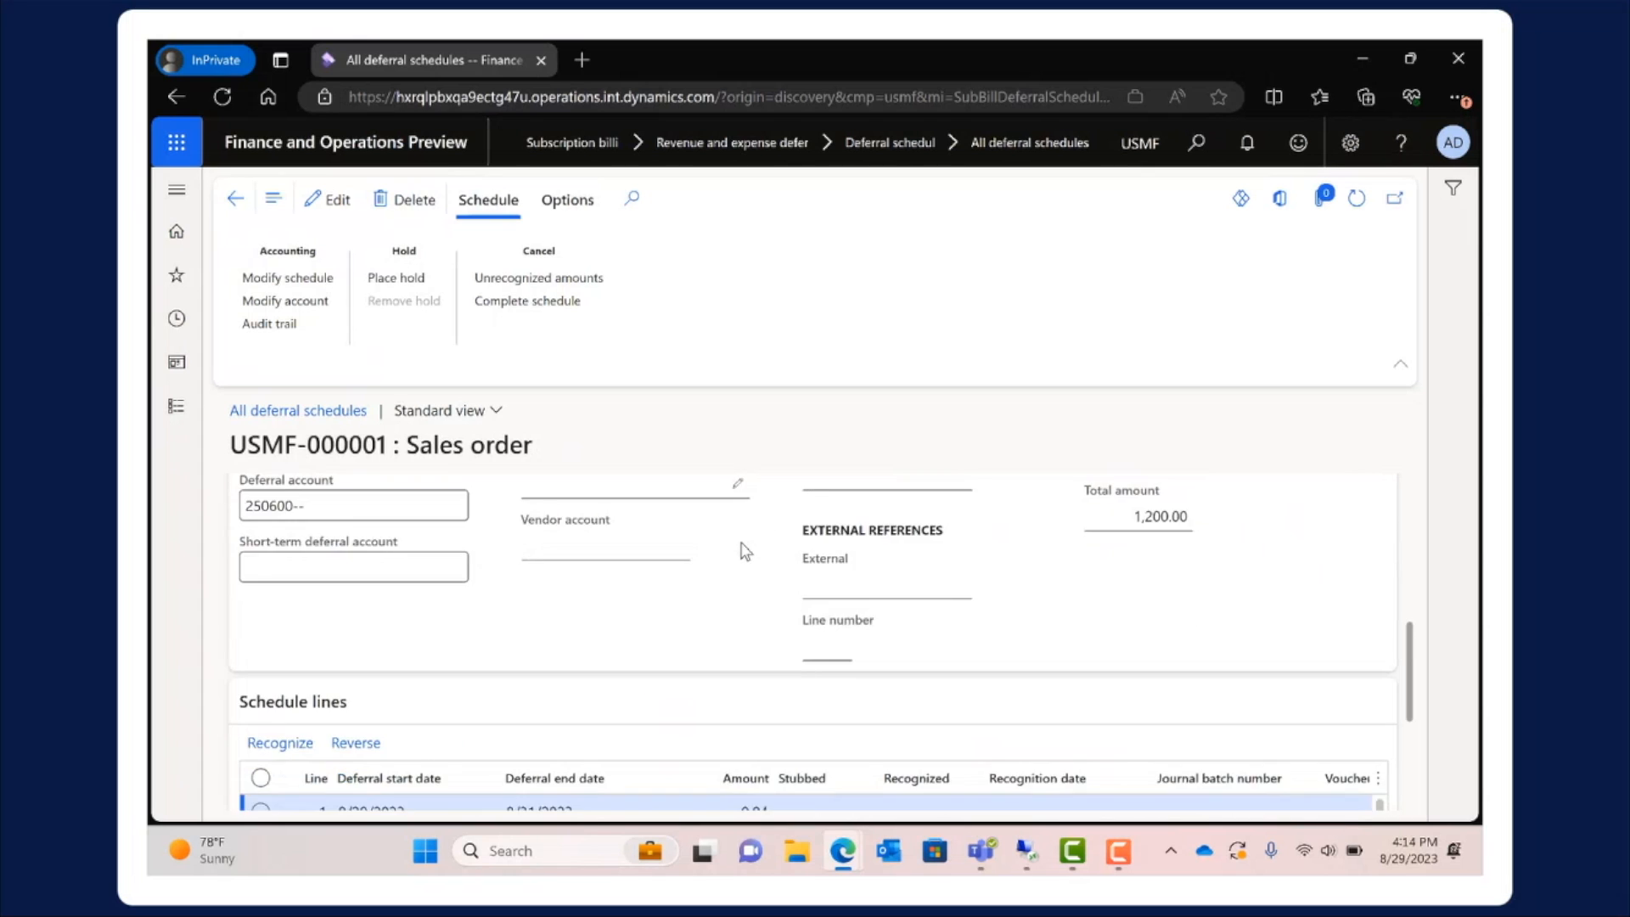
scroll(744, 547, "down", 5)
scroll(739, 535, "up", 8)
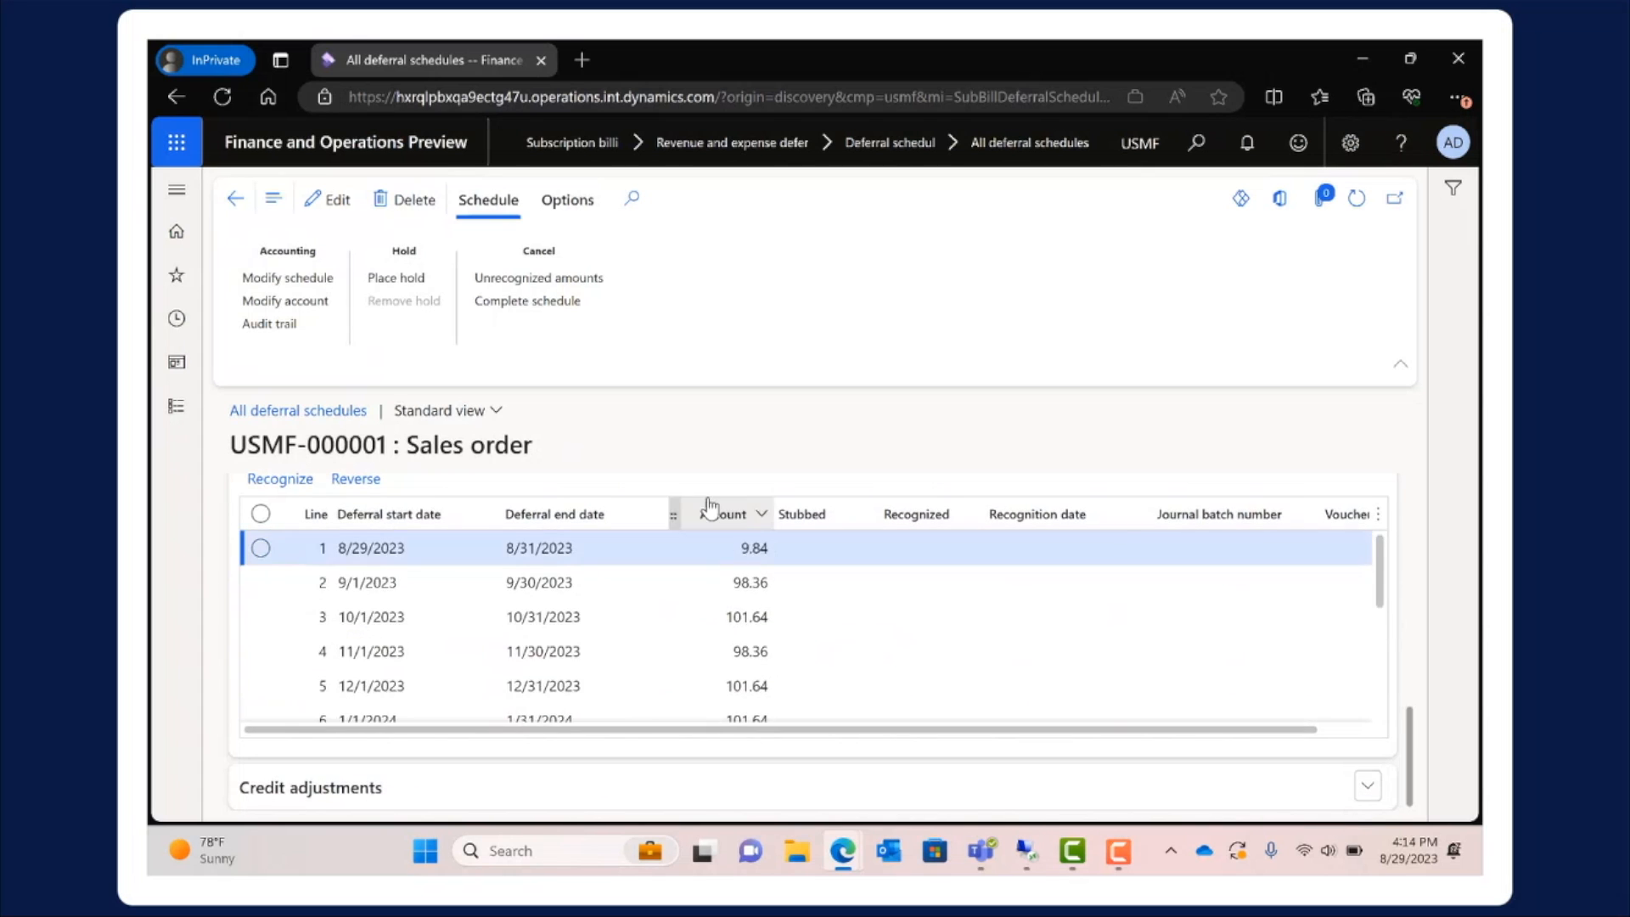
scroll(734, 465, "up", 4)
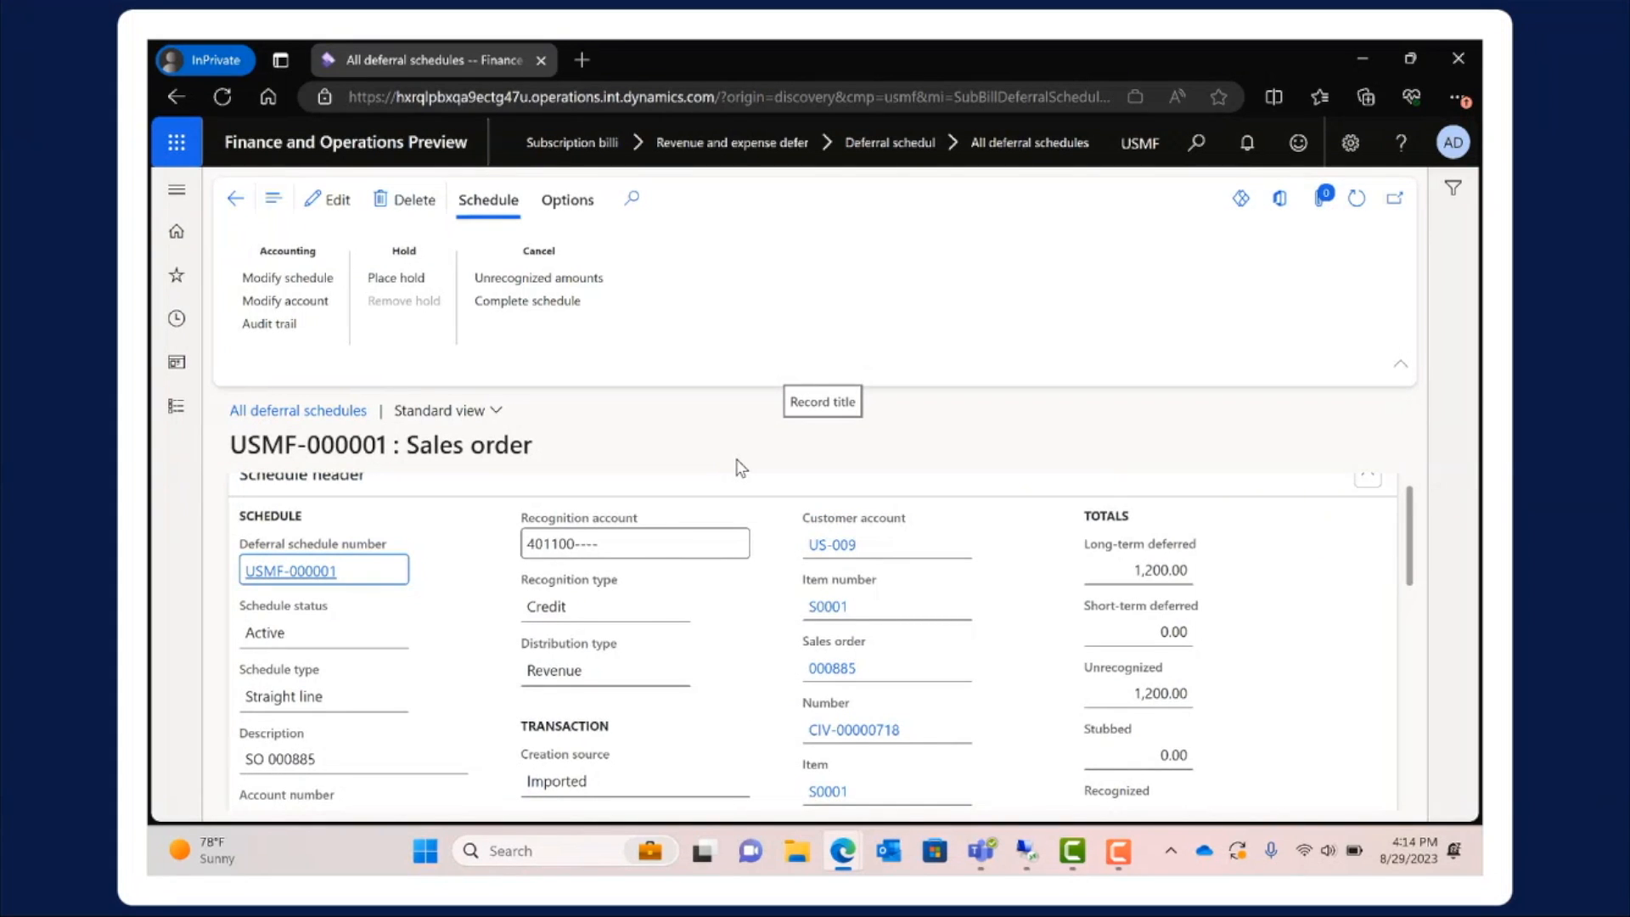
Open the invoiced Owl Wholesales sales order, check the deferral schedule number in its line's transaction deferral details, and close them
left_click(178, 424)
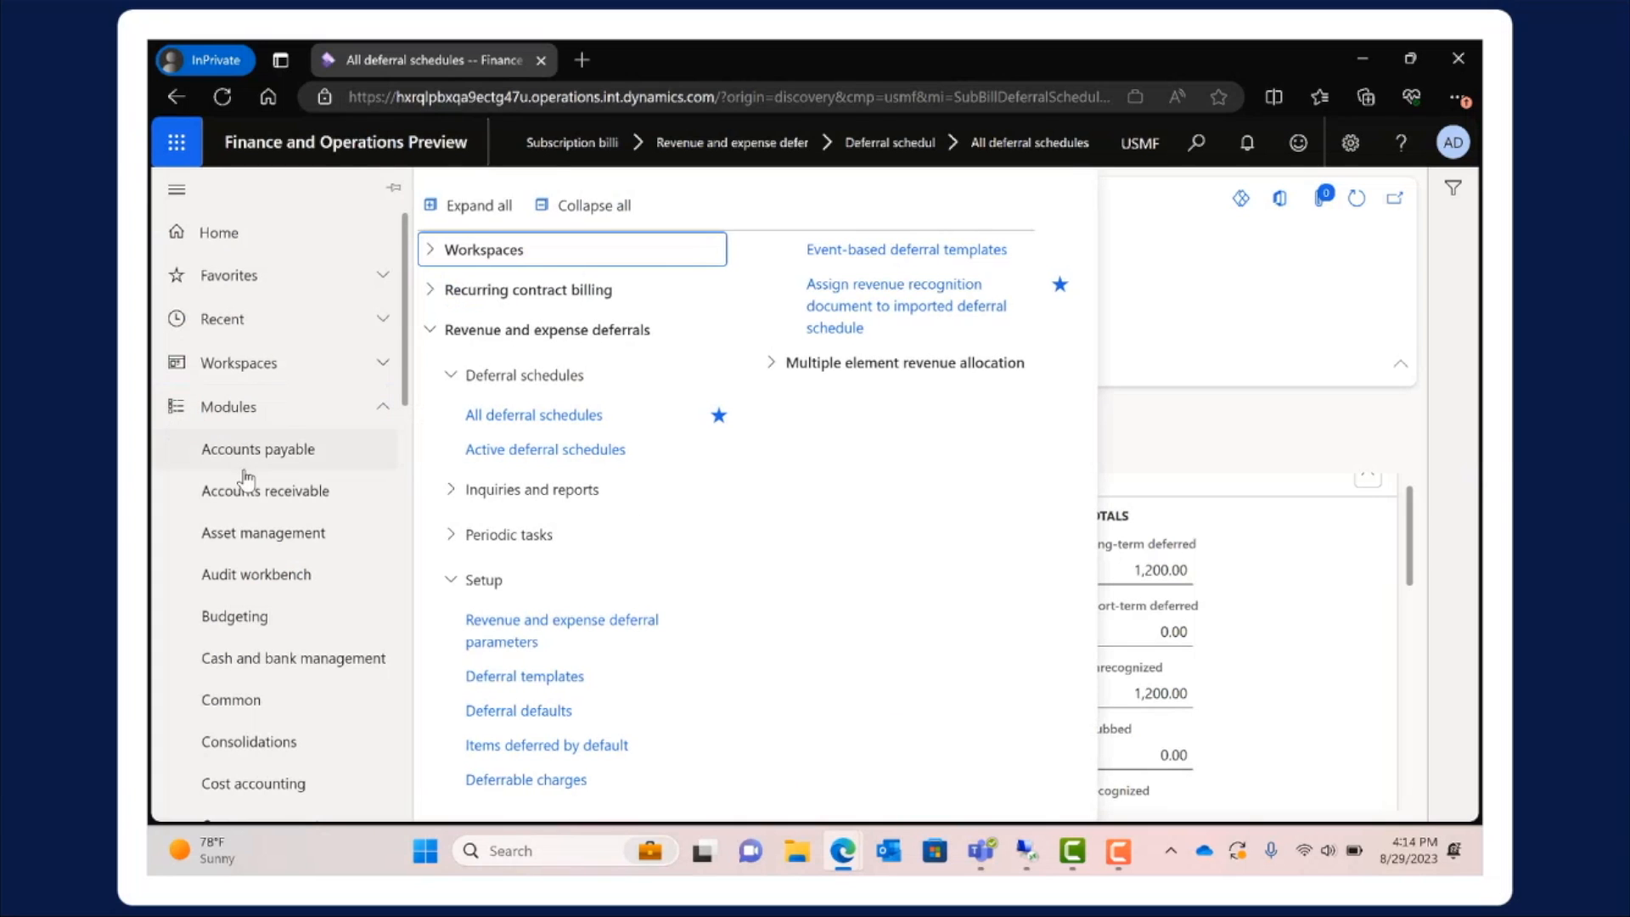
left_click(246, 493)
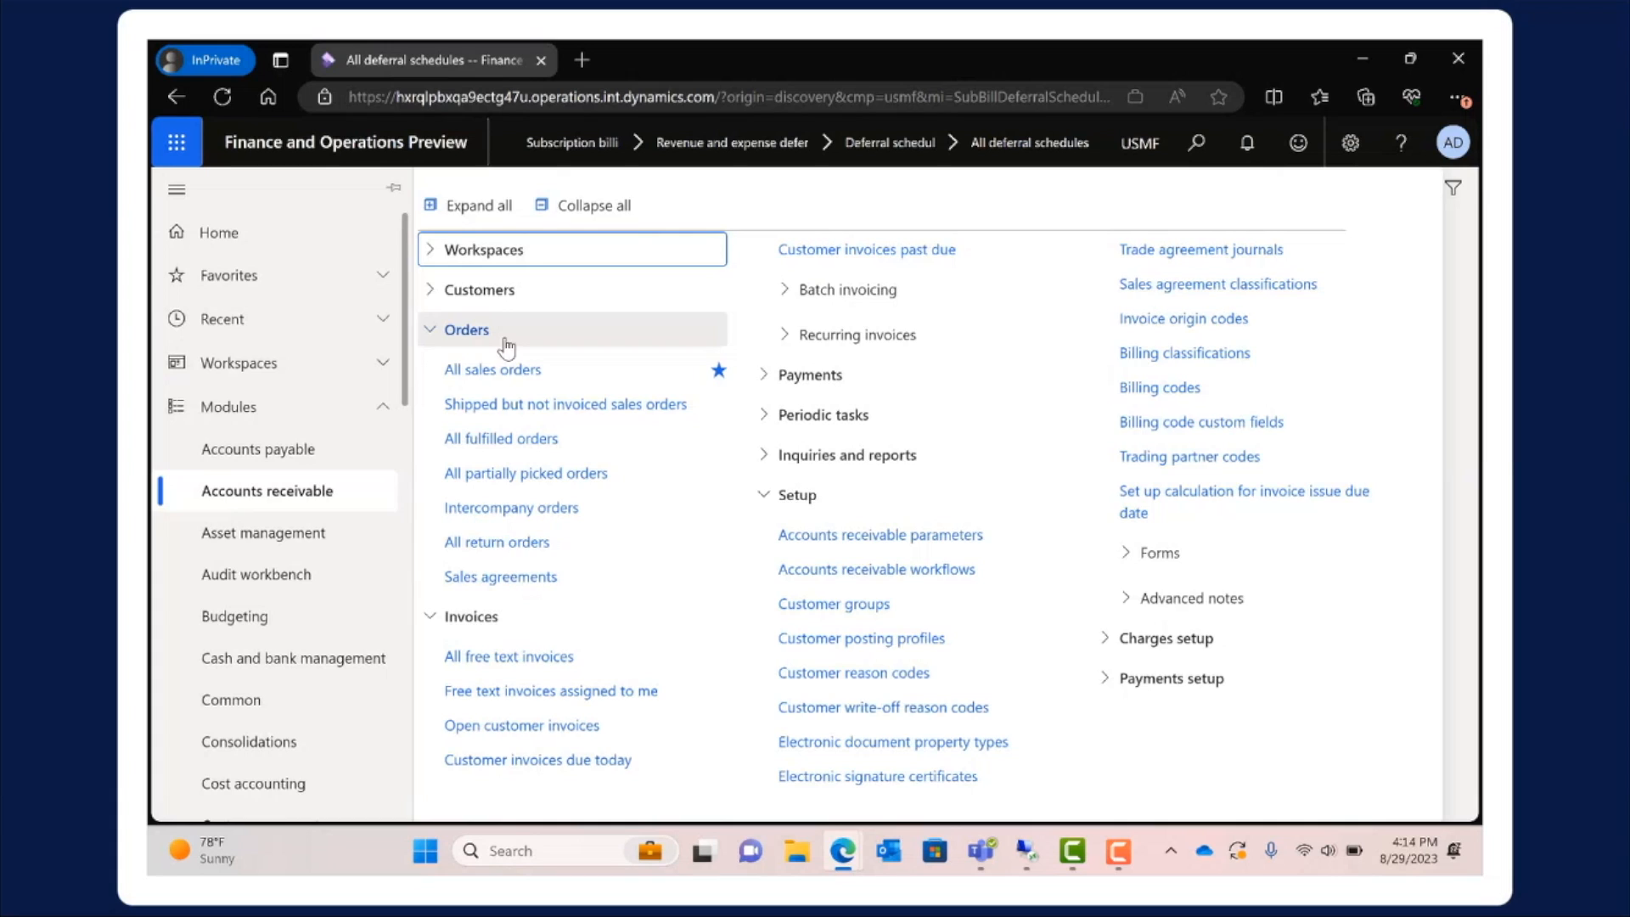
left_click(506, 370)
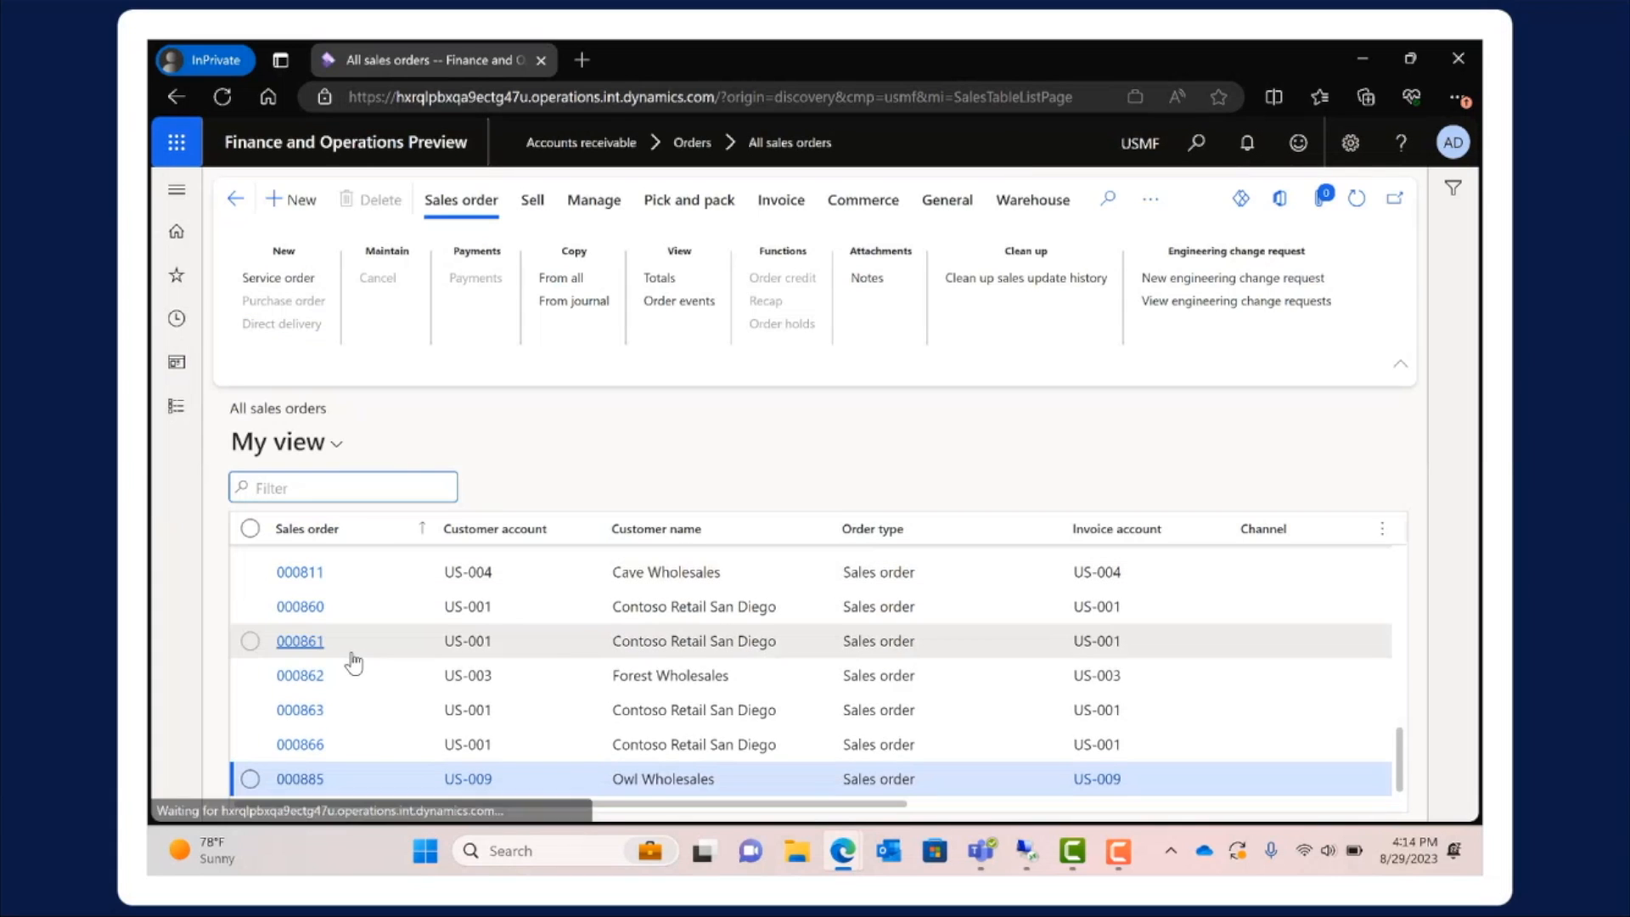
left_click(327, 782)
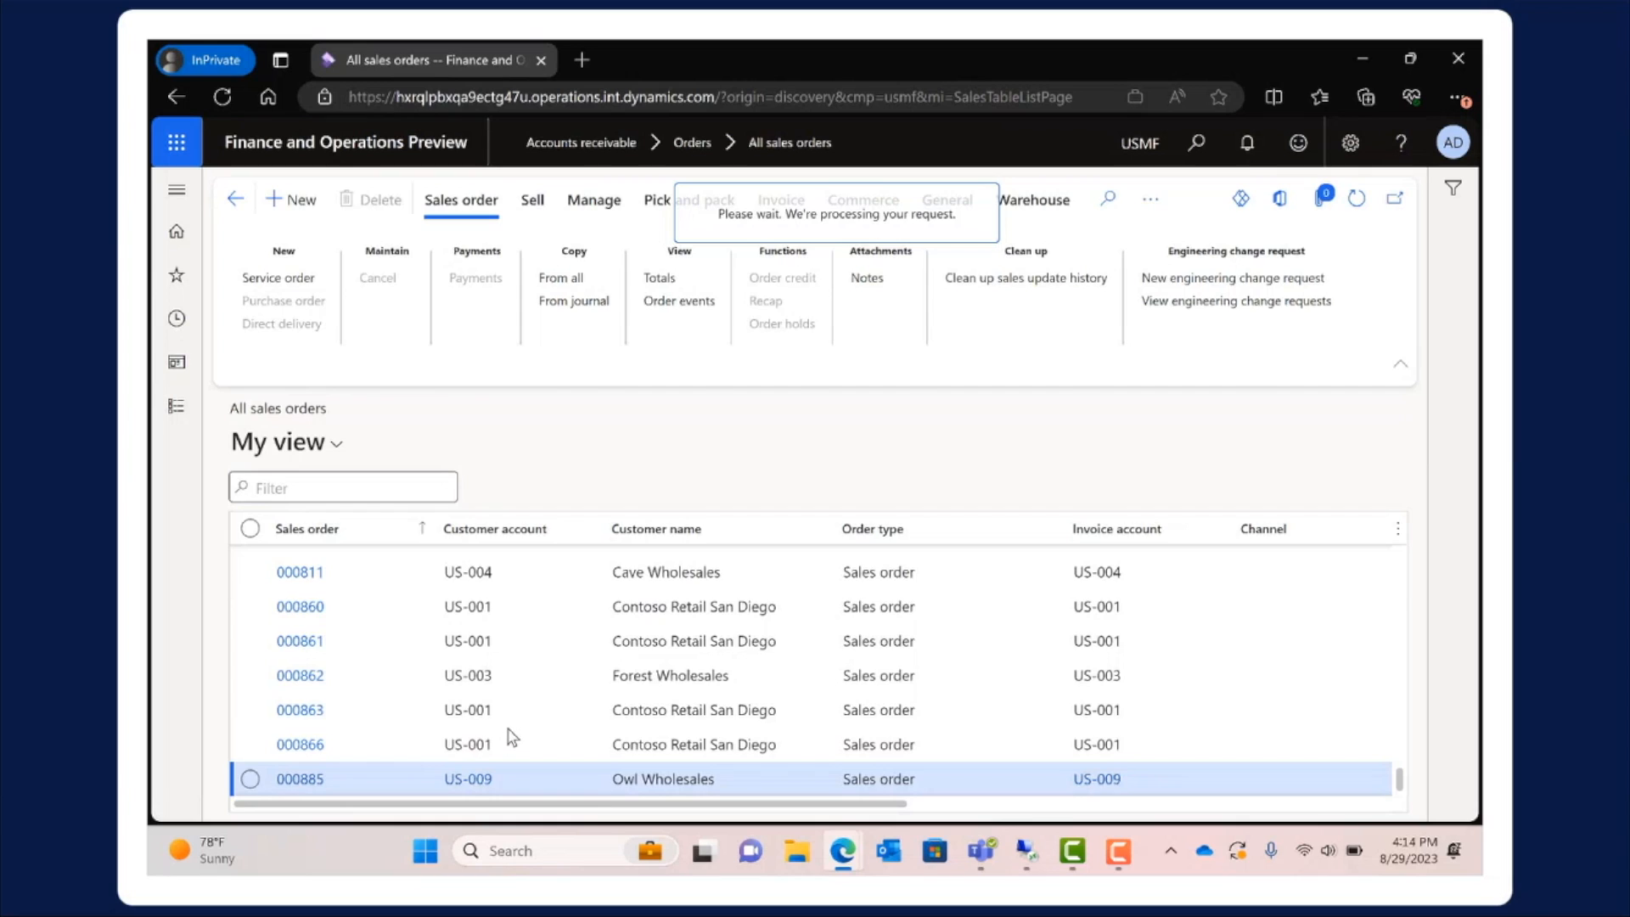
left_click(659, 643)
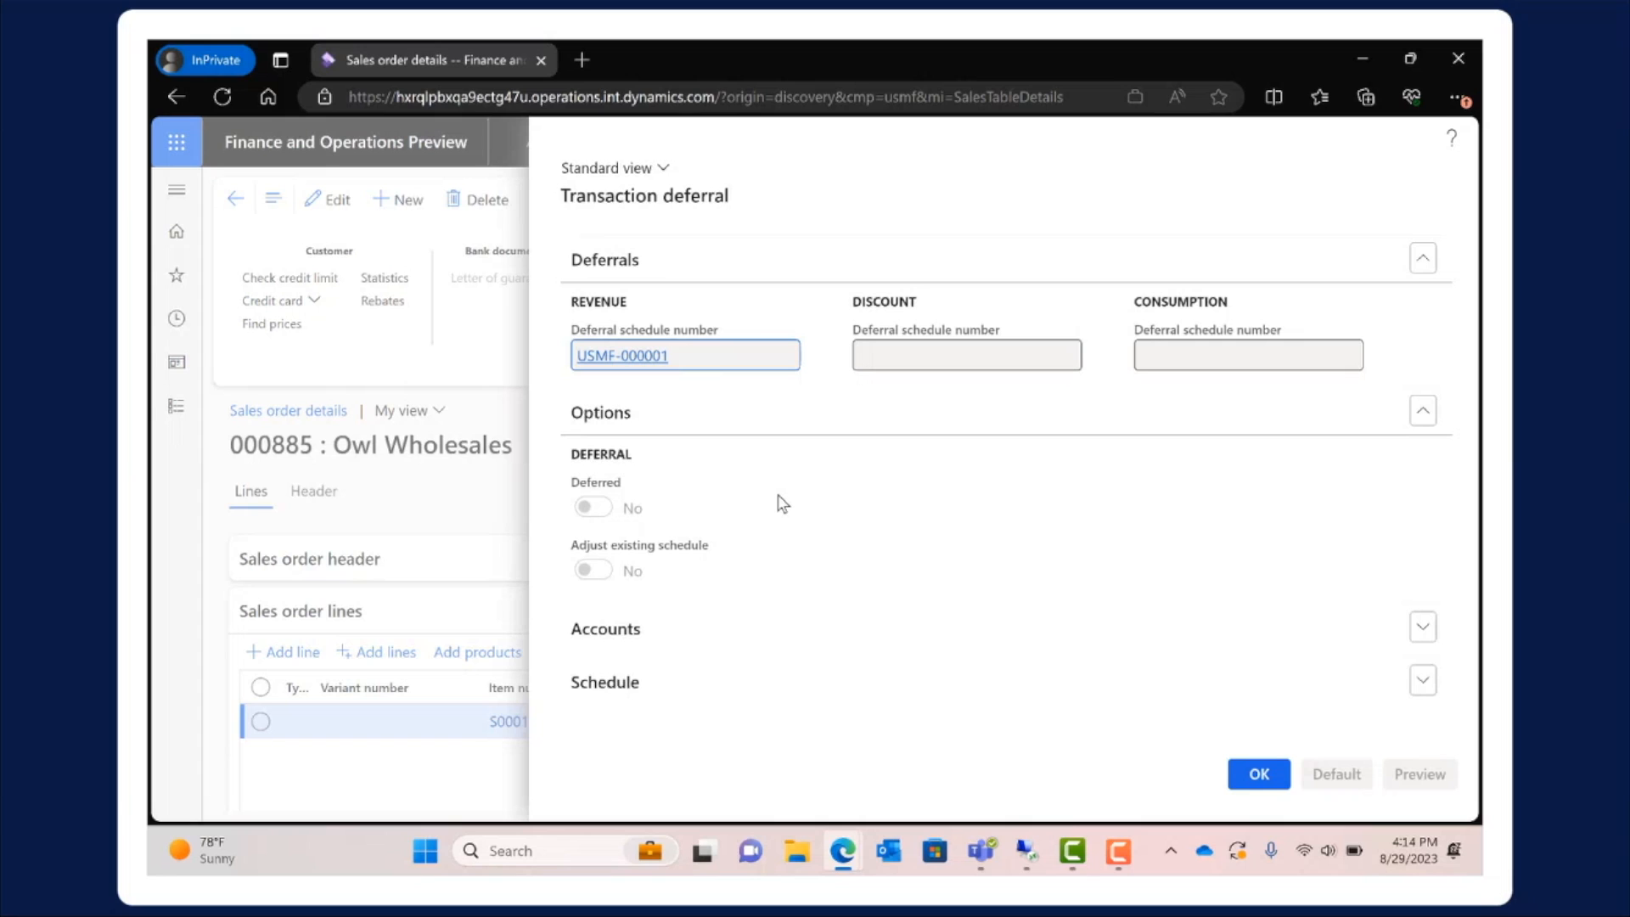
key("Escape")
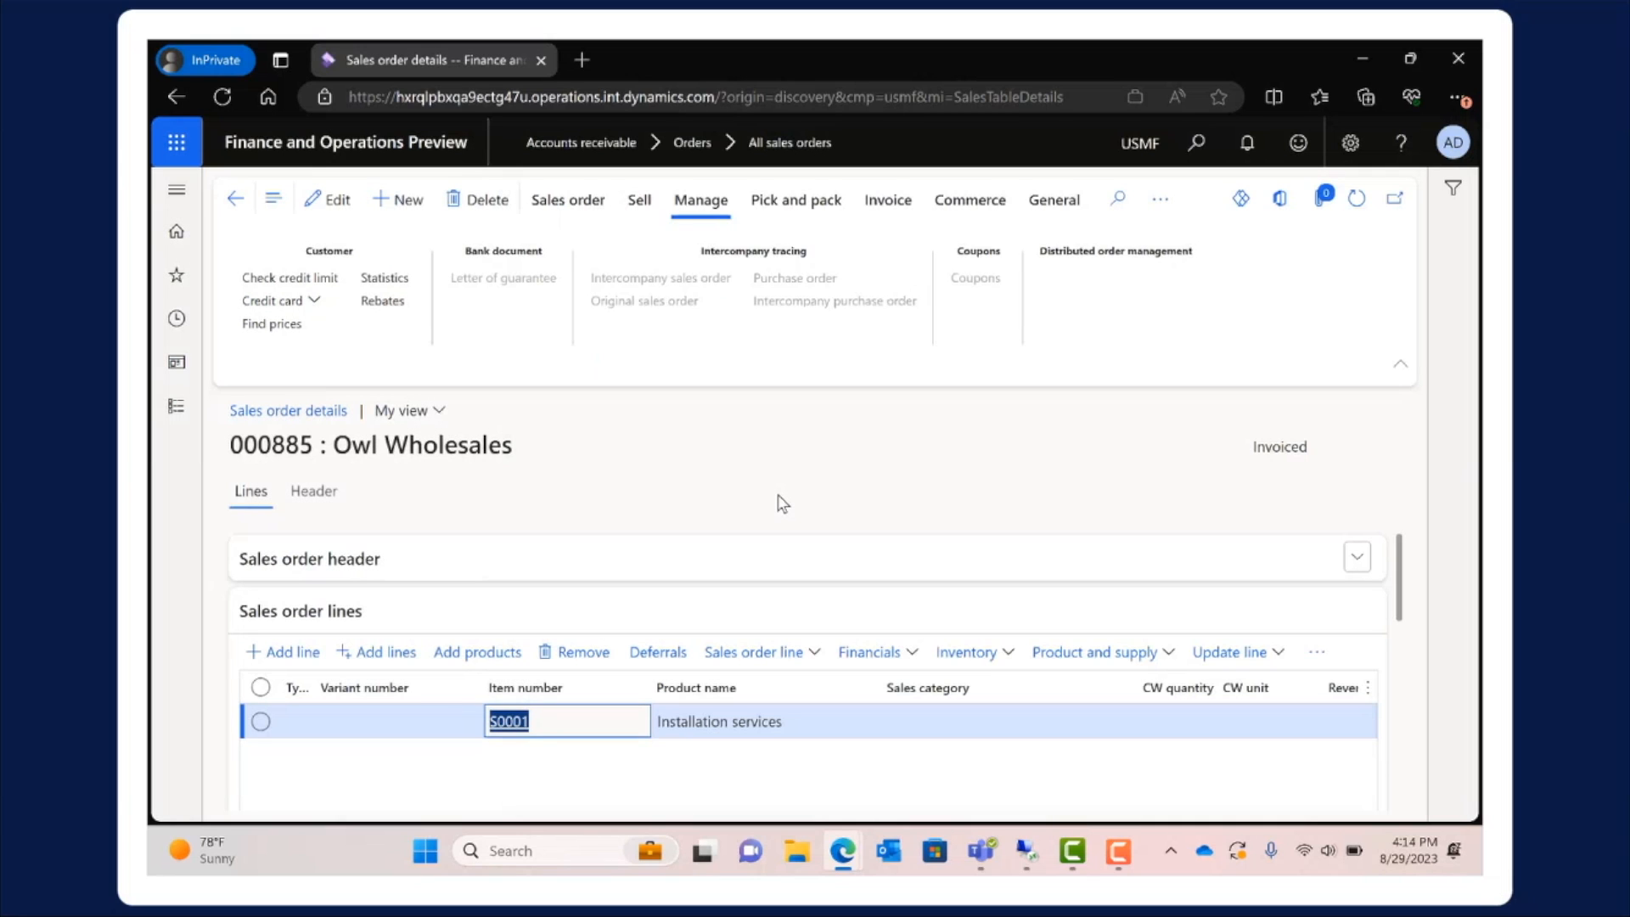